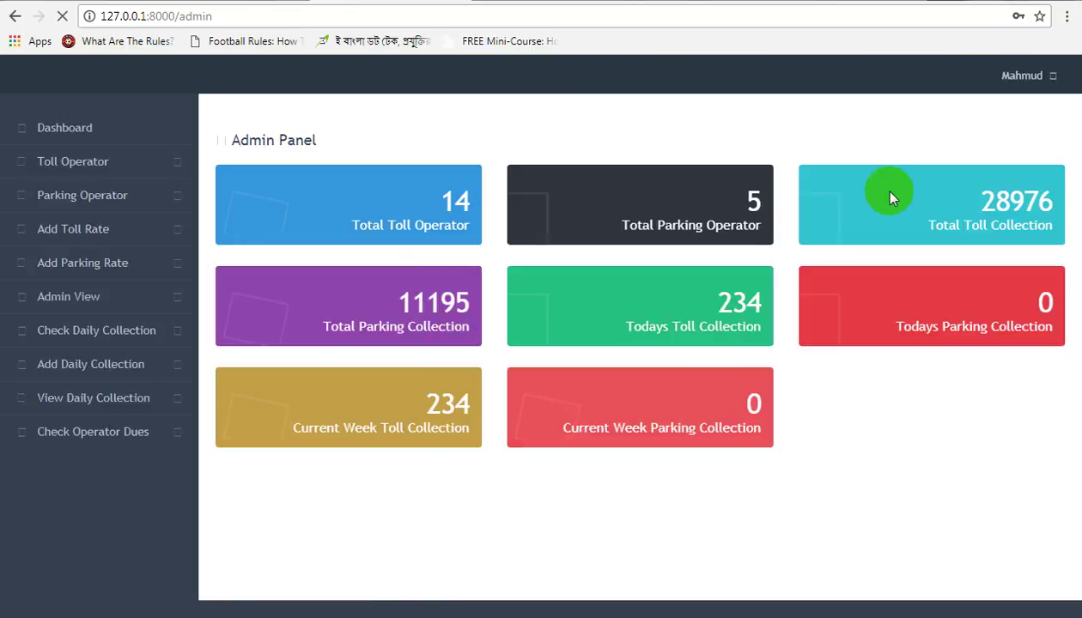
Step: Bring up the admin Change Password form from the account menu, then return to the Dashboard
{"action": "left_click", "coordinate": [1054, 79]}
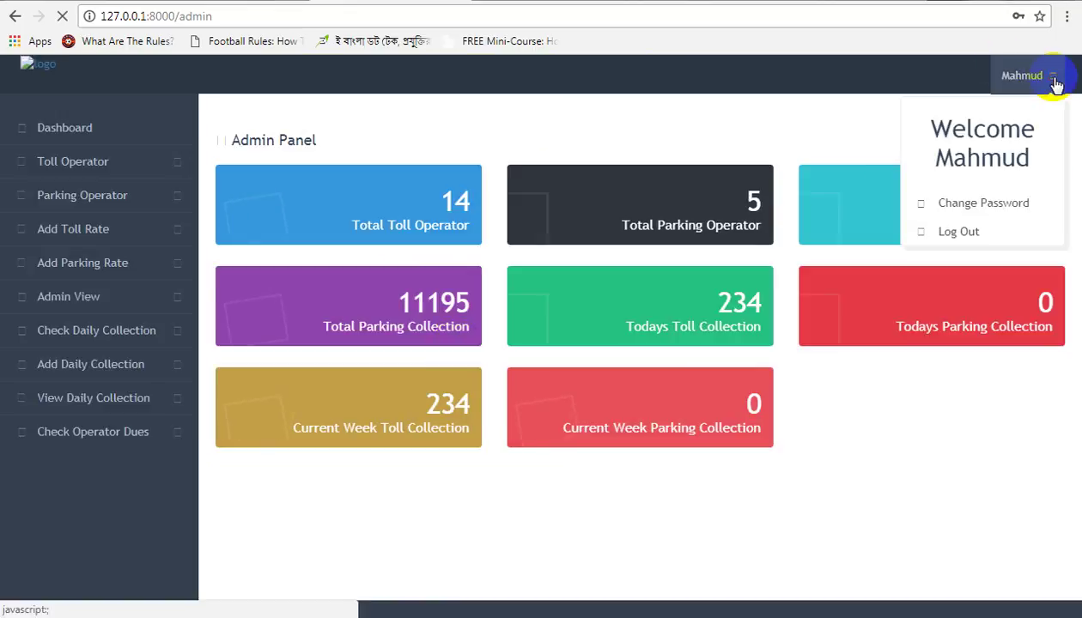
{"action": "left_click", "coordinate": [1013, 206]}
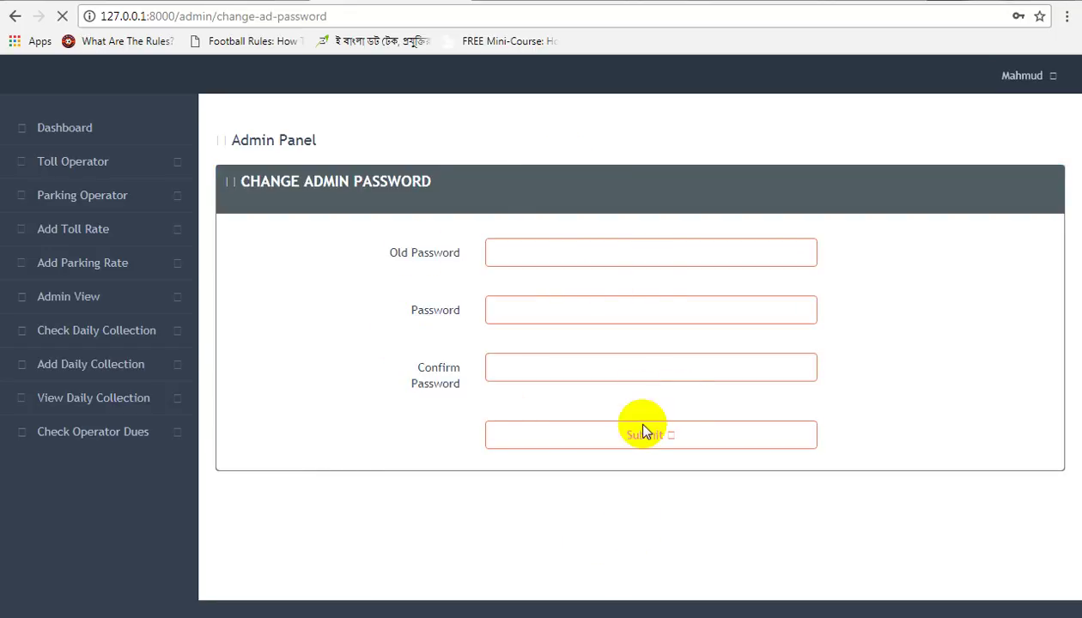
{"action": "left_click", "coordinate": [169, 199]}
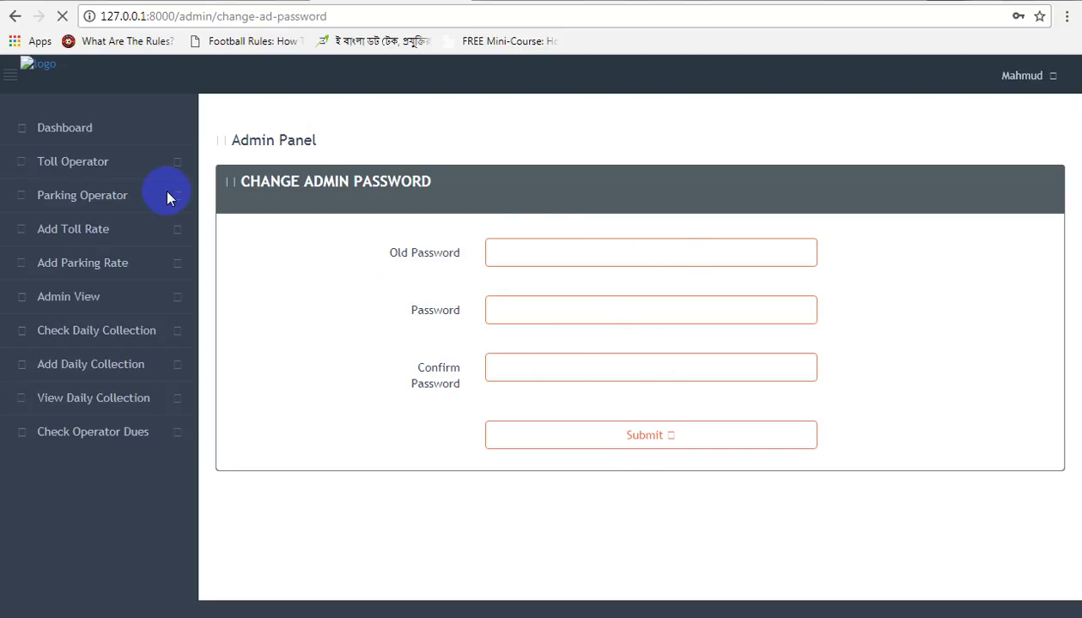
{"action": "left_click", "coordinate": [63, 128]}
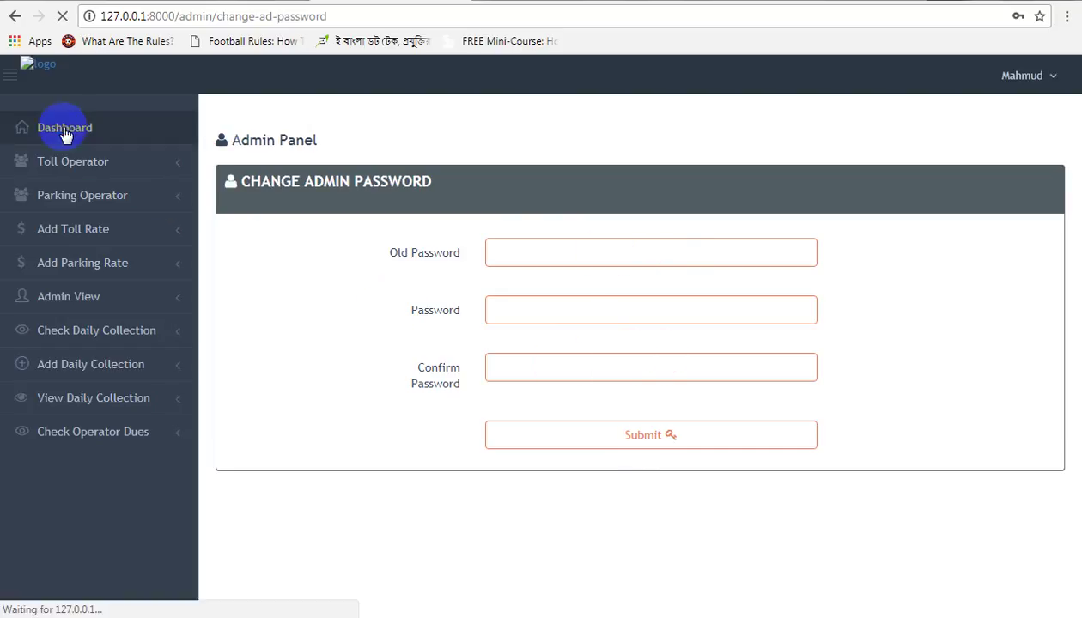
{"action": "left_click", "coordinate": [63, 312]}
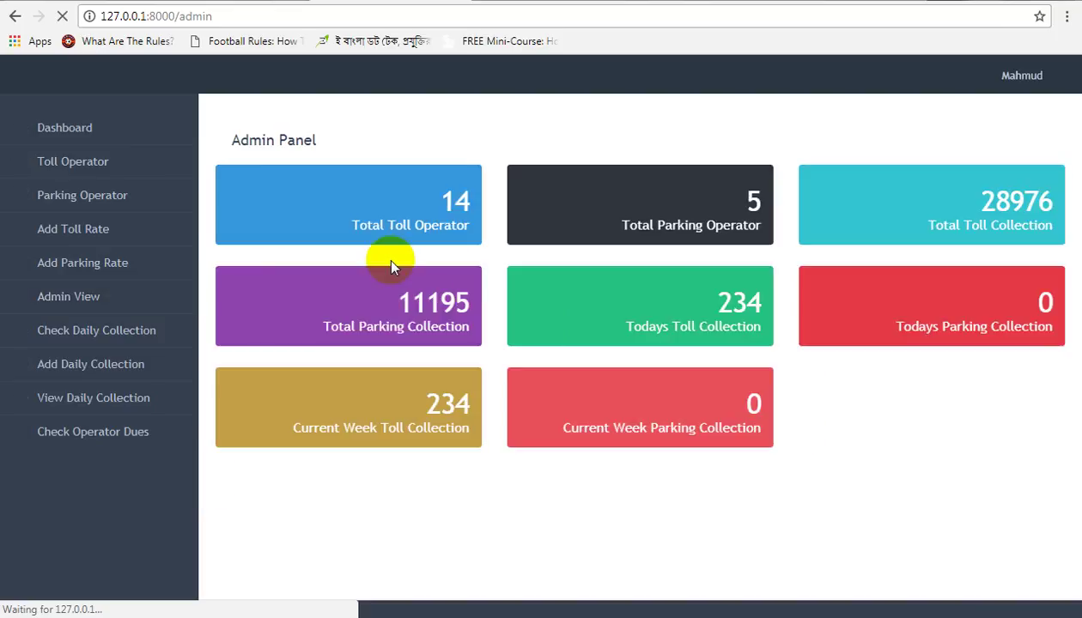
Step: Check the dashboard's 14 total toll operators, then open the Toll Operator List
{"action": "left_click_drag", "start_coordinate": [382, 234], "coordinate": [473, 203]}
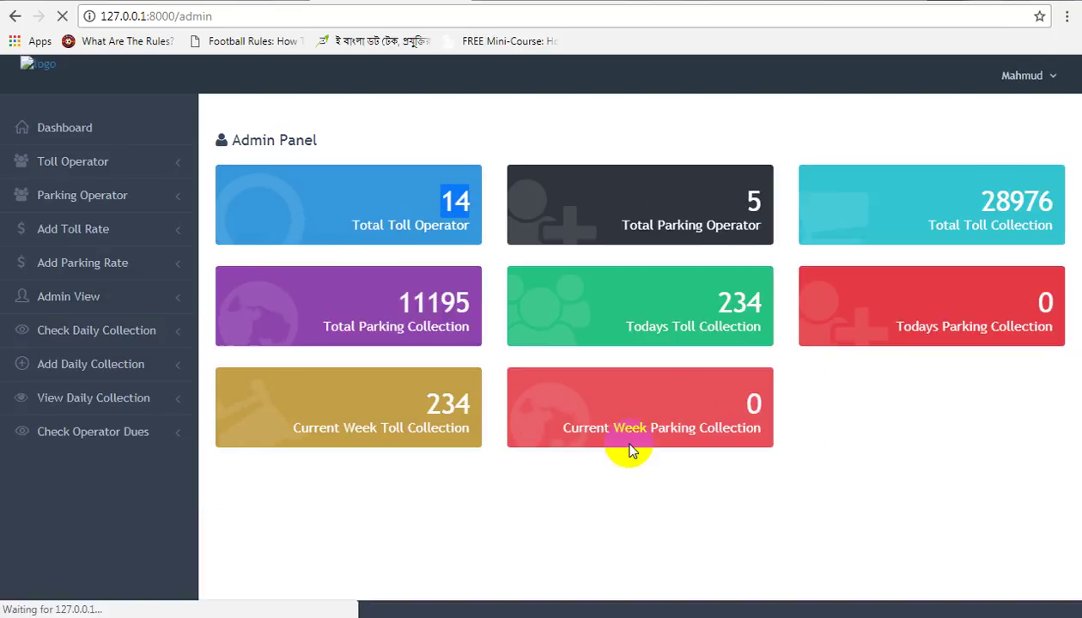
{"action": "left_click", "coordinate": [73, 230]}
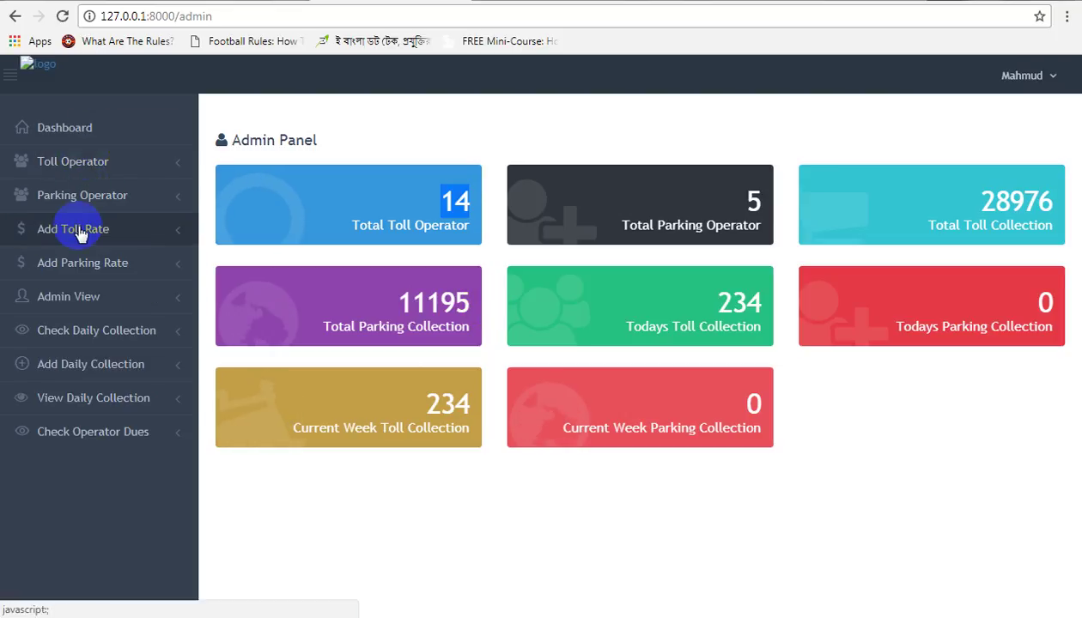
{"action": "left_click", "coordinate": [85, 170]}
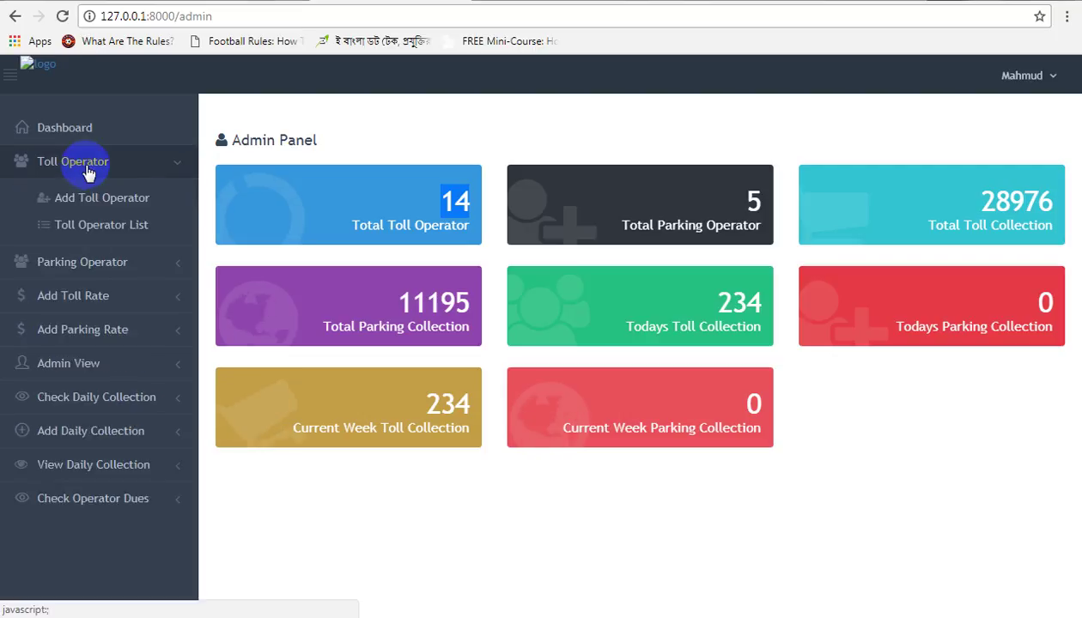
{"action": "left_click", "coordinate": [101, 225]}
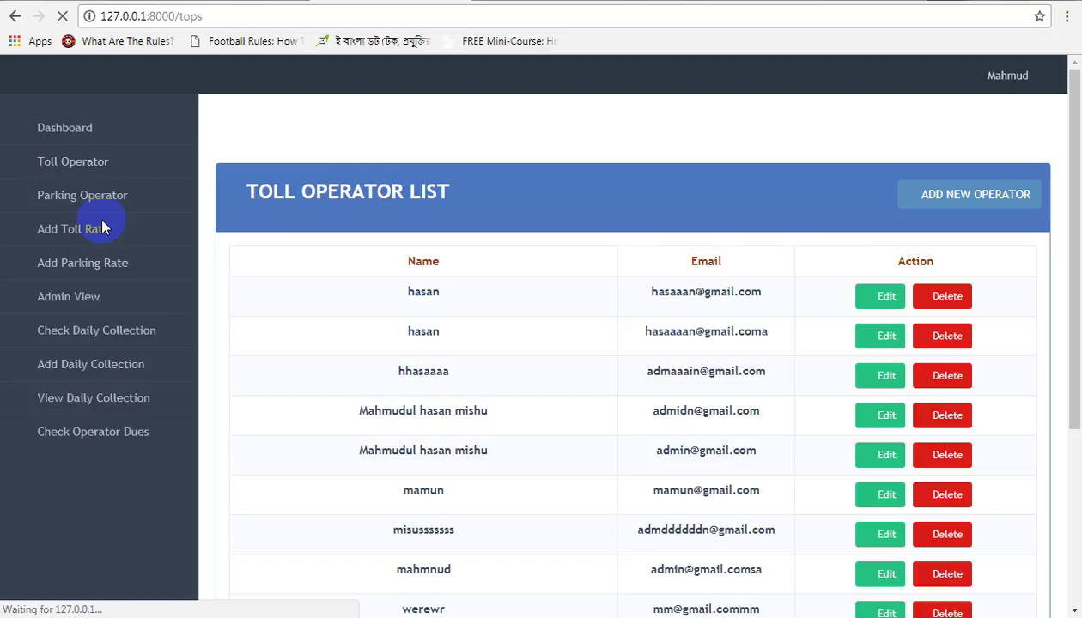
{"action": "scroll", "coordinate": [519, 351], "scroll_direction": "down", "scroll_amount": 3}
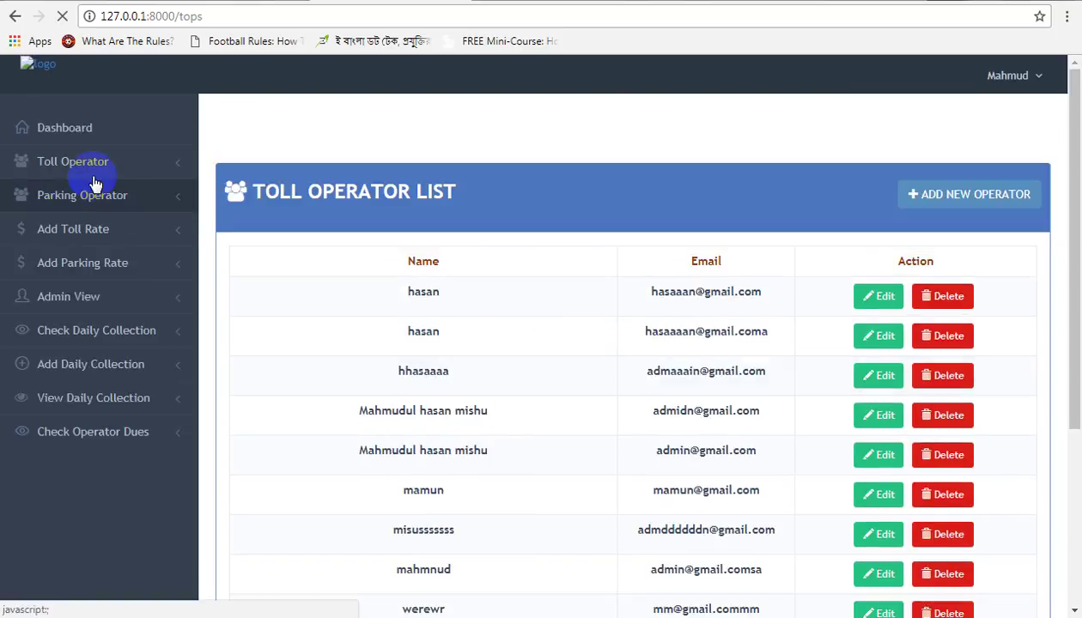
{"action": "left_click", "coordinate": [95, 181]}
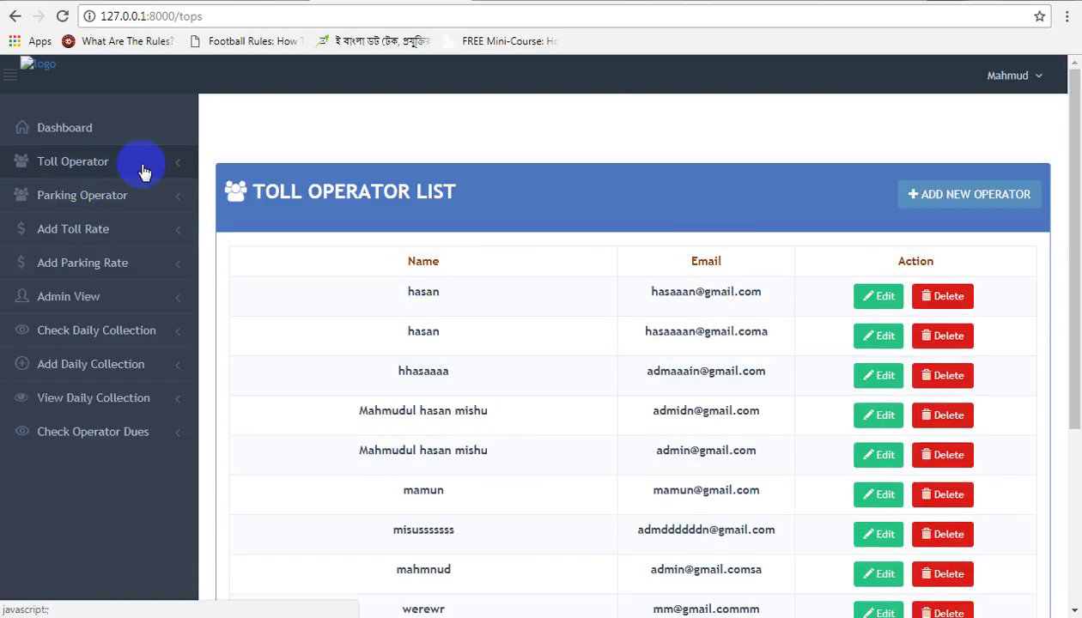
{"action": "left_click", "coordinate": [172, 171]}
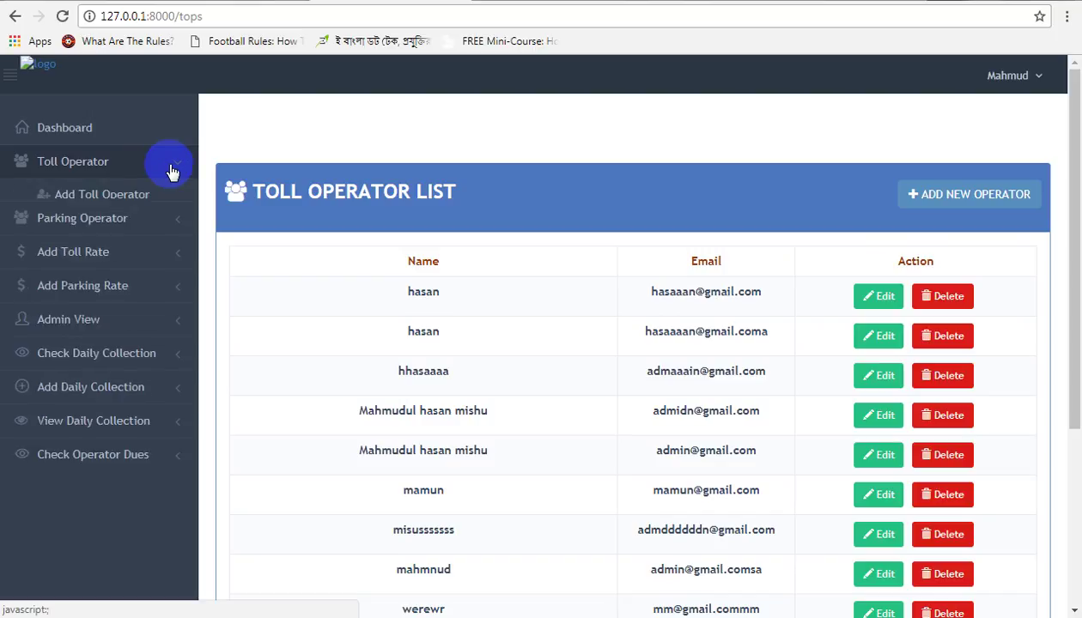
Step: Add a toll operator named 'toll', filling in its e-mail and password
{"action": "left_click", "coordinate": [116, 204]}
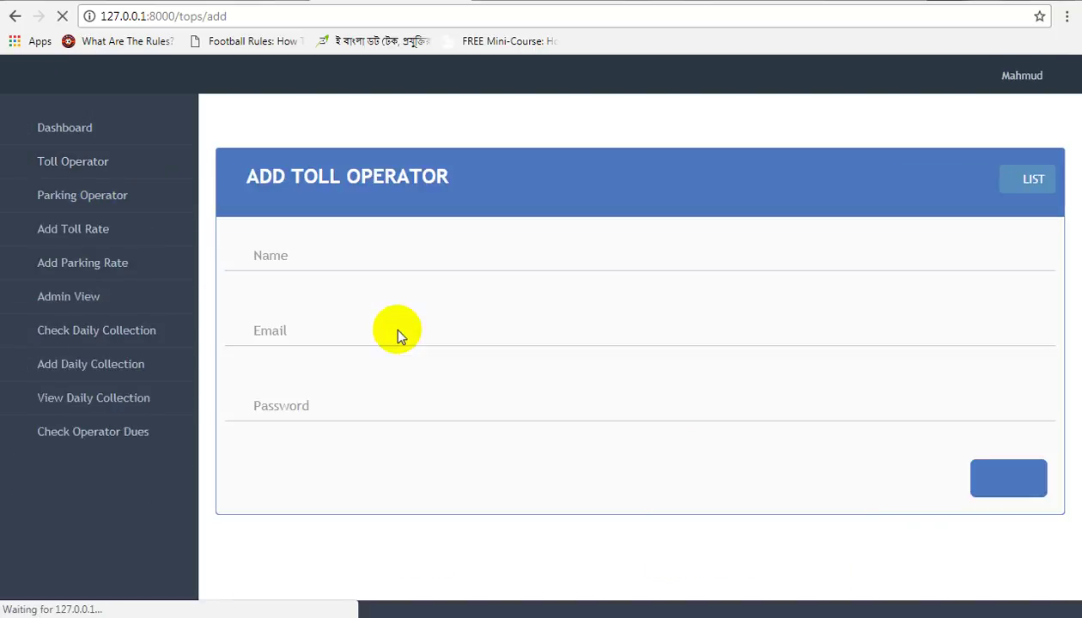
{"action": "left_click", "coordinate": [386, 259]}
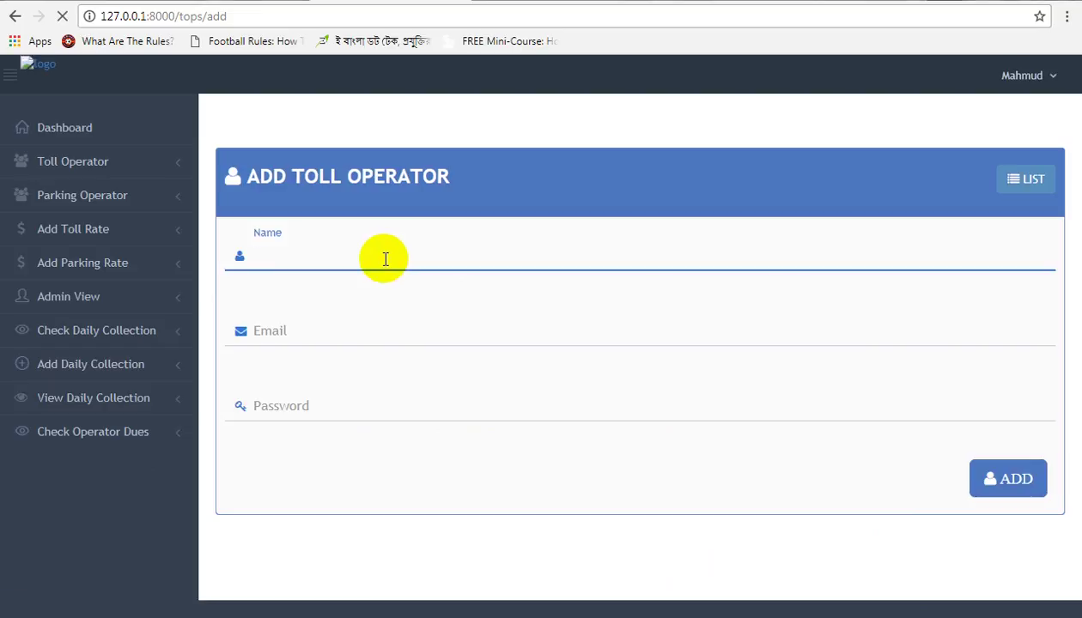
{"action": "type", "text": "t"}
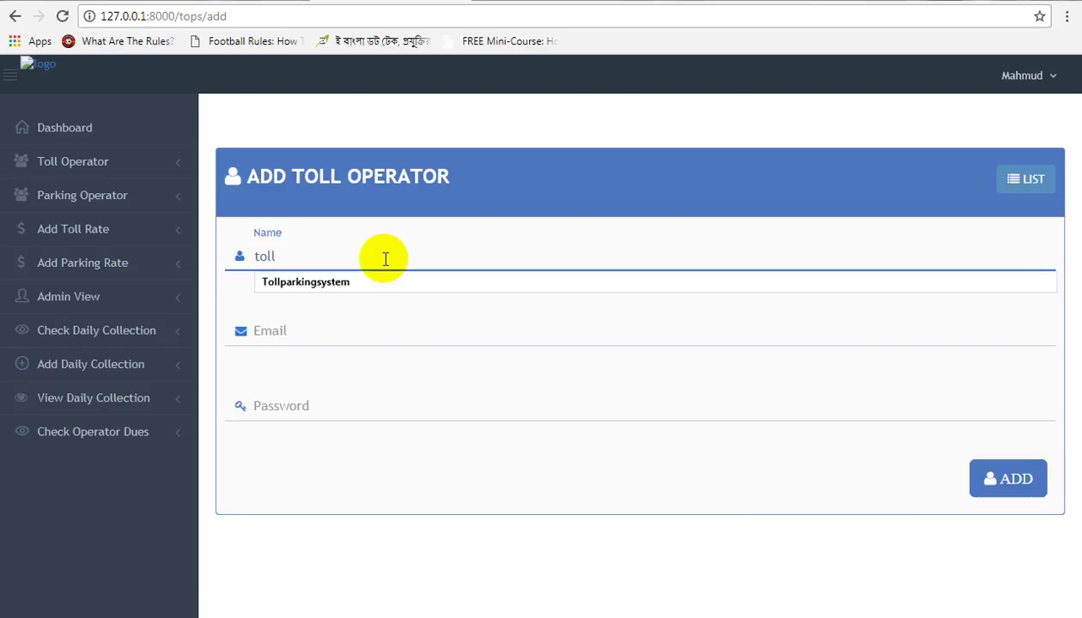
{"action": "type", "text": "oll"}
{"action": "left_click", "coordinate": [390, 329]}
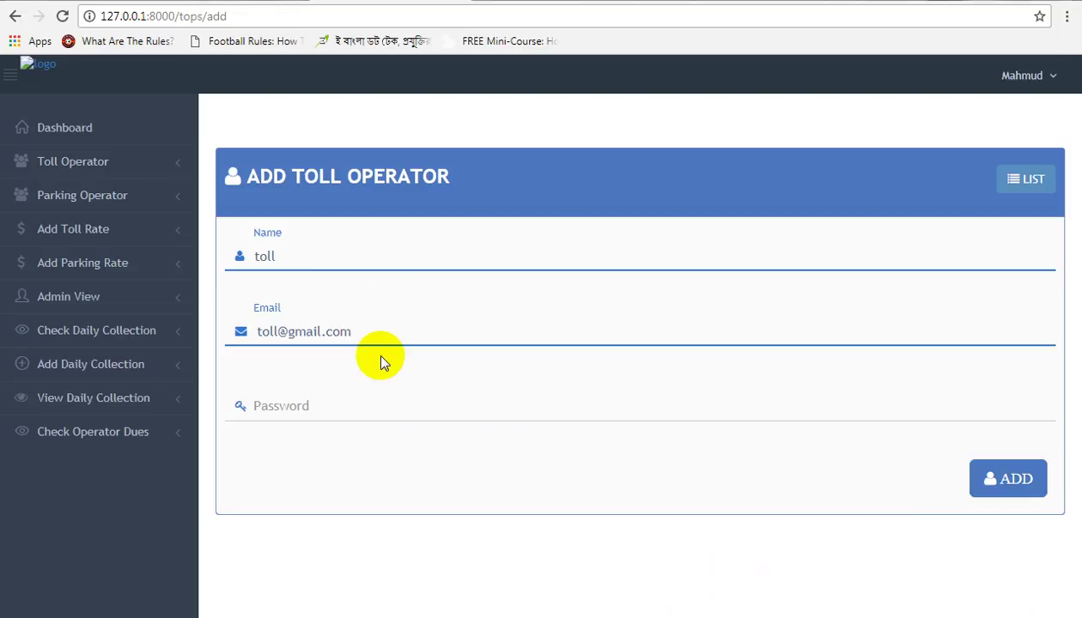
{"action": "left_click", "coordinate": [373, 410]}
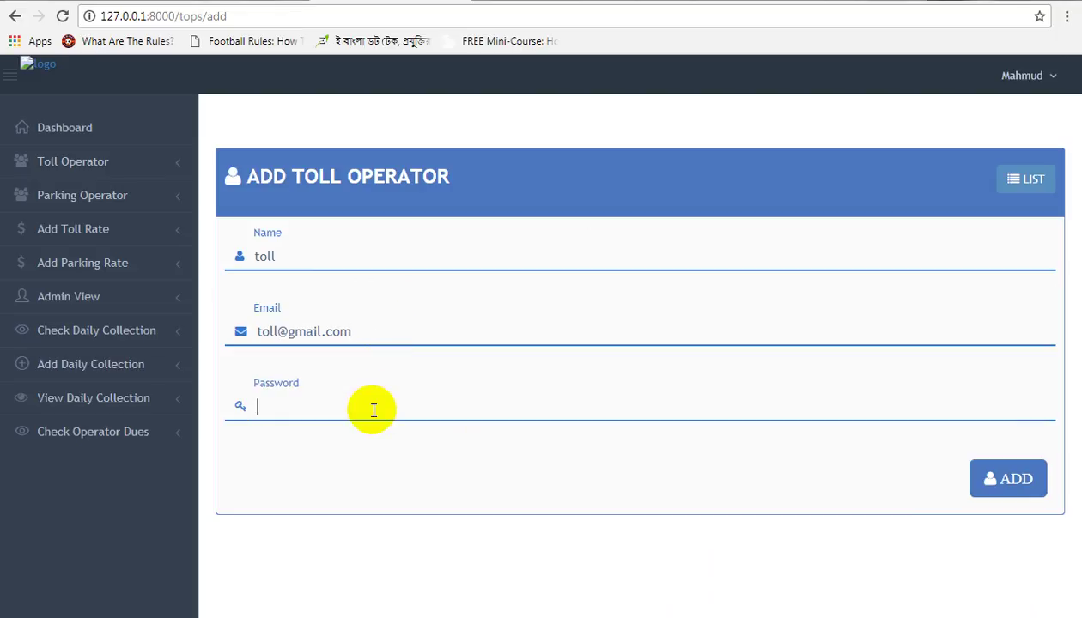
{"action": "type", "text": "123456"}
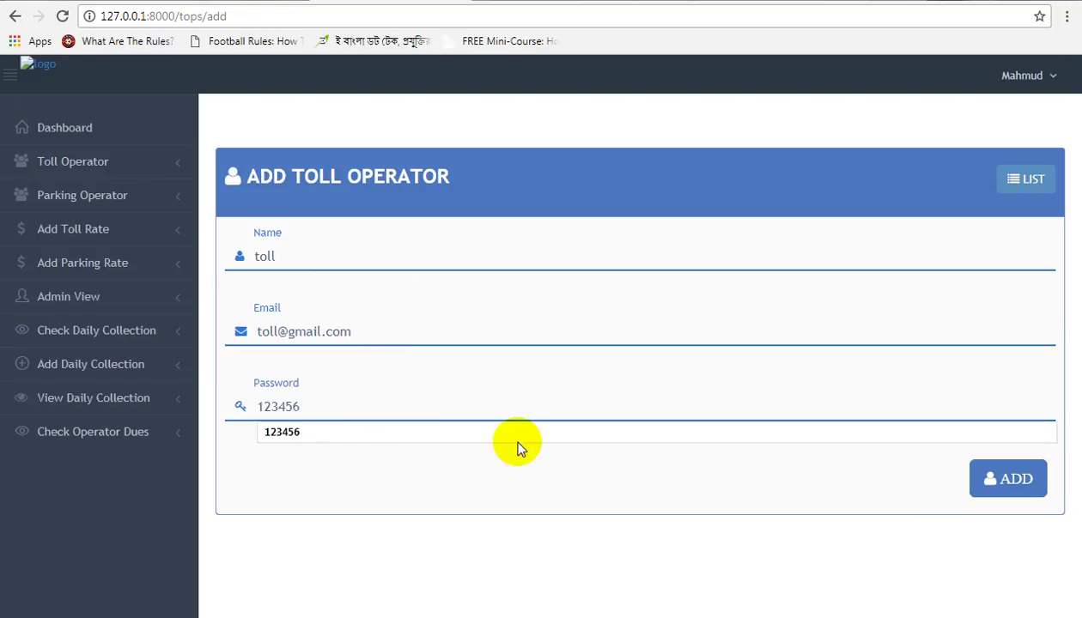
{"action": "left_click", "coordinate": [1002, 486]}
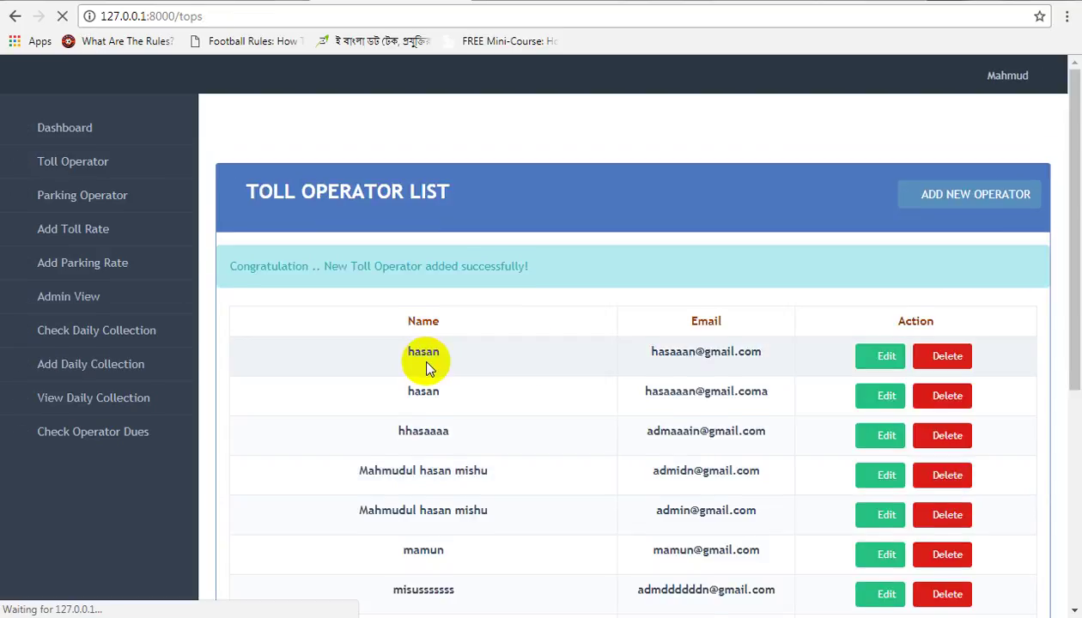
Step: Review operator 'toll' in its edit form, then go to the Parking Operator List
{"action": "scroll", "coordinate": [446, 429], "scroll_direction": "down", "scroll_amount": 5}
{"action": "scroll", "coordinate": [442, 525], "scroll_direction": "down", "scroll_amount": 1}
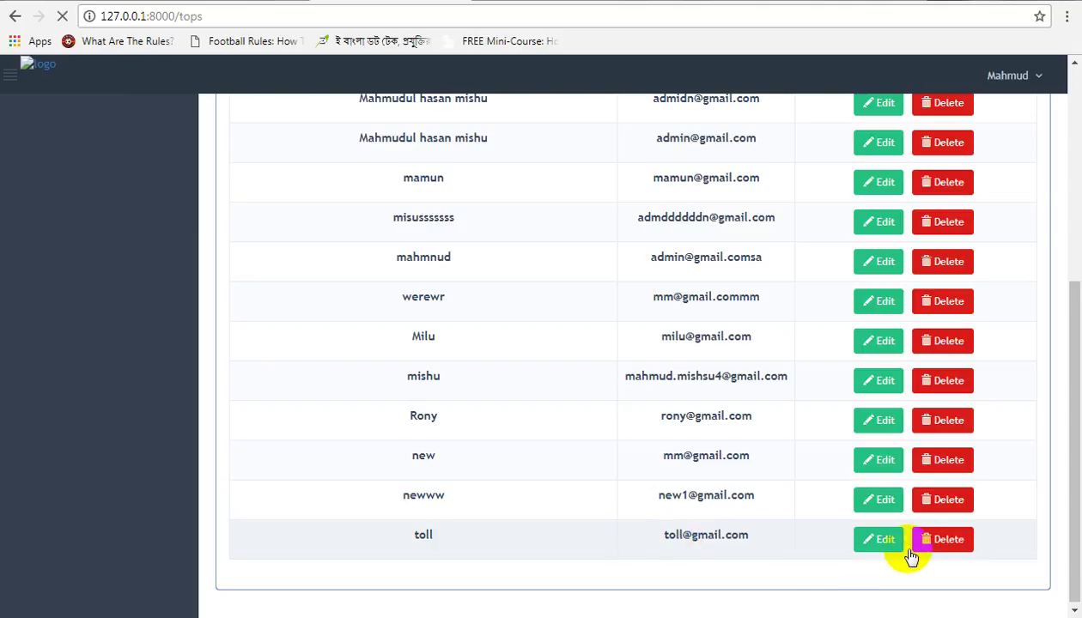
{"action": "left_click", "coordinate": [882, 543]}
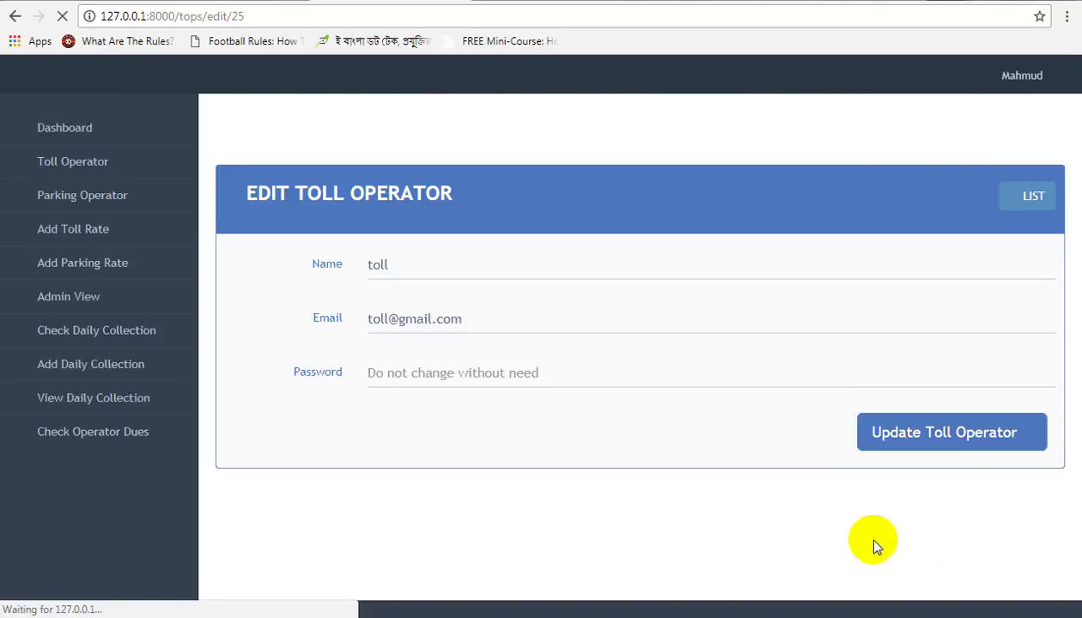
{"action": "left_click", "coordinate": [405, 265]}
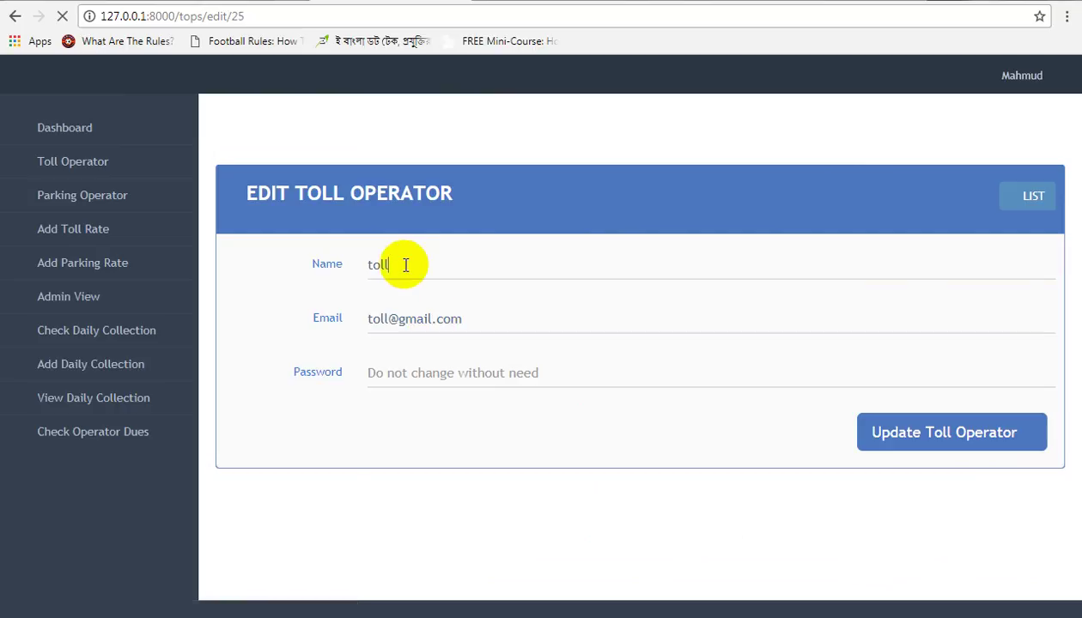
{"action": "left_click", "coordinate": [486, 319]}
{"action": "left_click", "coordinate": [480, 372]}
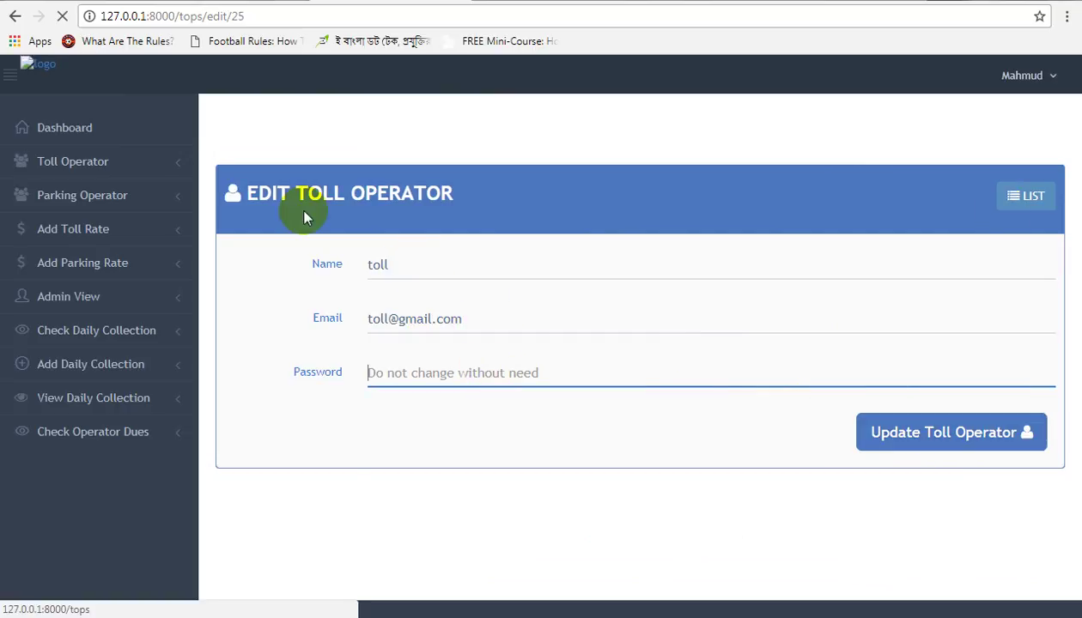
{"action": "left_click", "coordinate": [42, 199]}
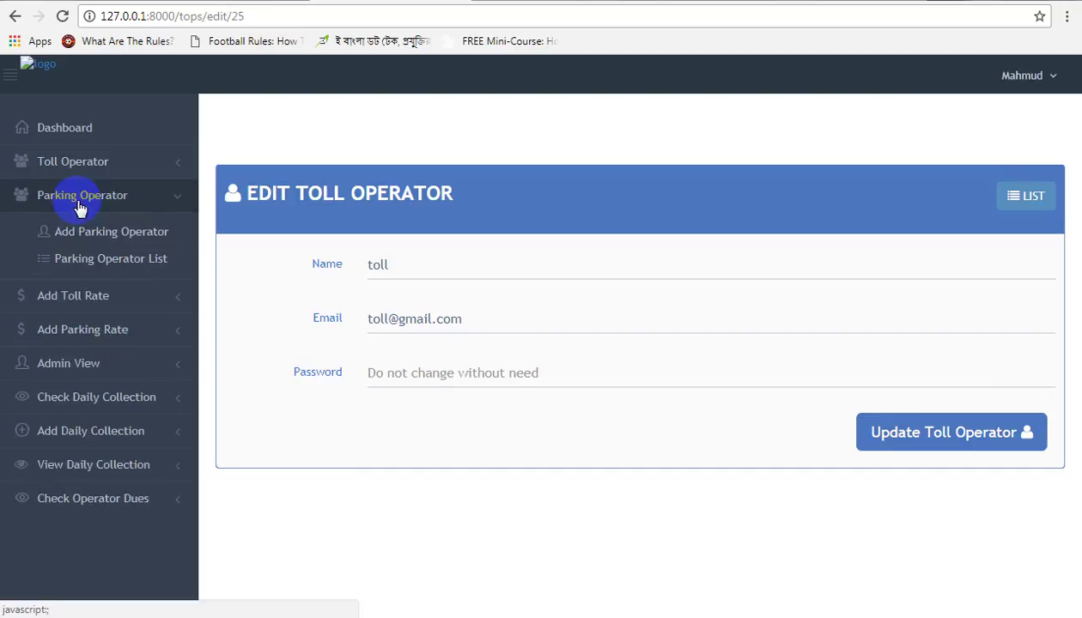
{"action": "left_click", "coordinate": [96, 260]}
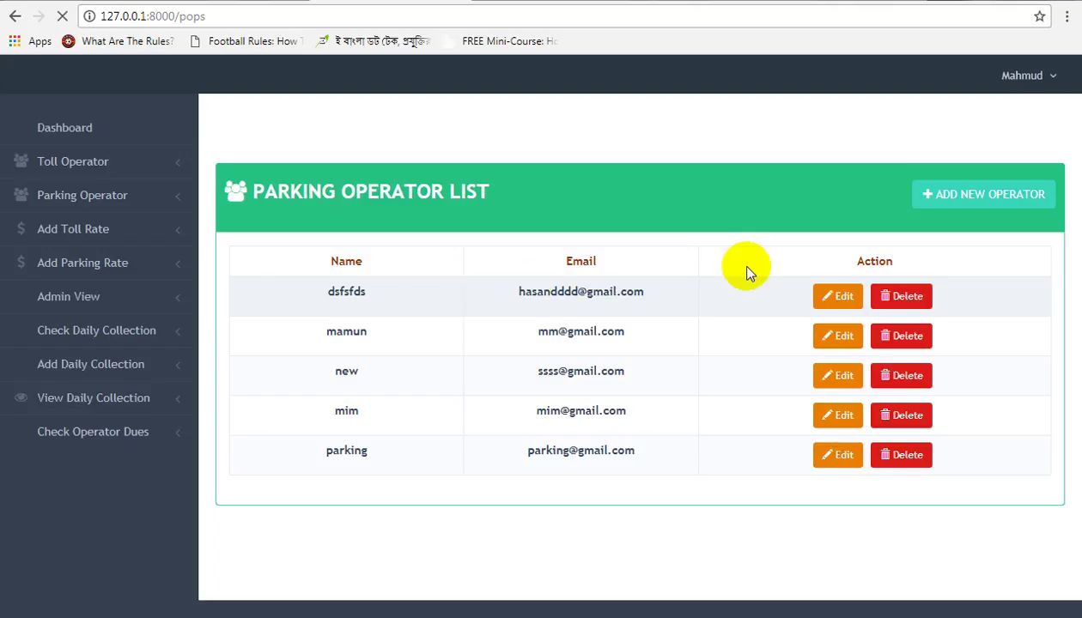
Step: Start and cancel deleting parking operator dsfsfds, then open the Add Parking Operator form
{"action": "left_click", "coordinate": [903, 298]}
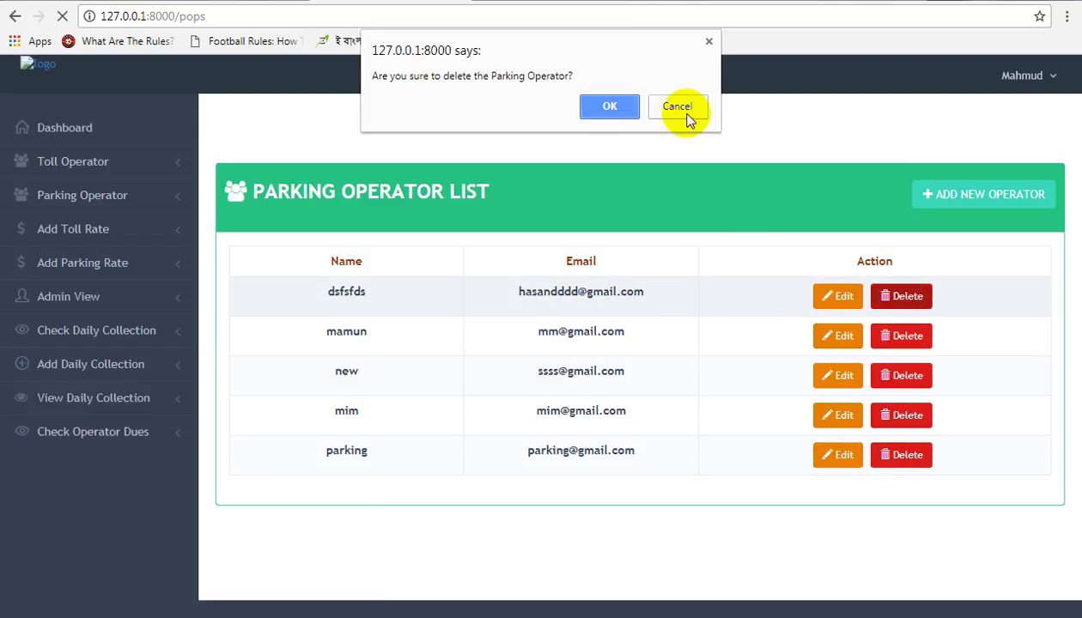
{"action": "left_click", "coordinate": [682, 112]}
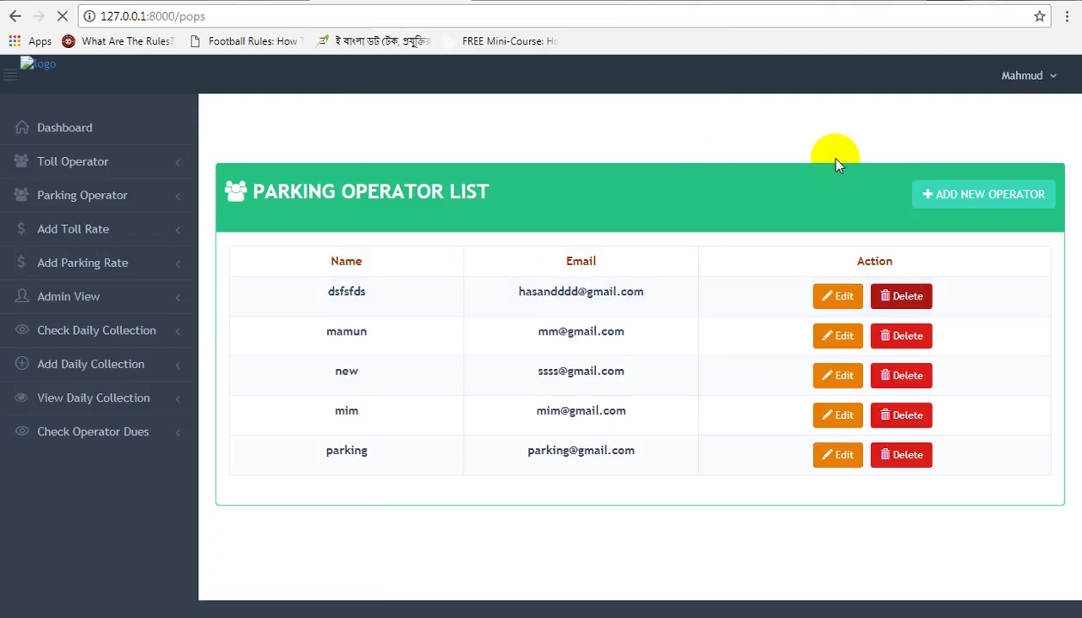
{"action": "left_click", "coordinate": [956, 197]}
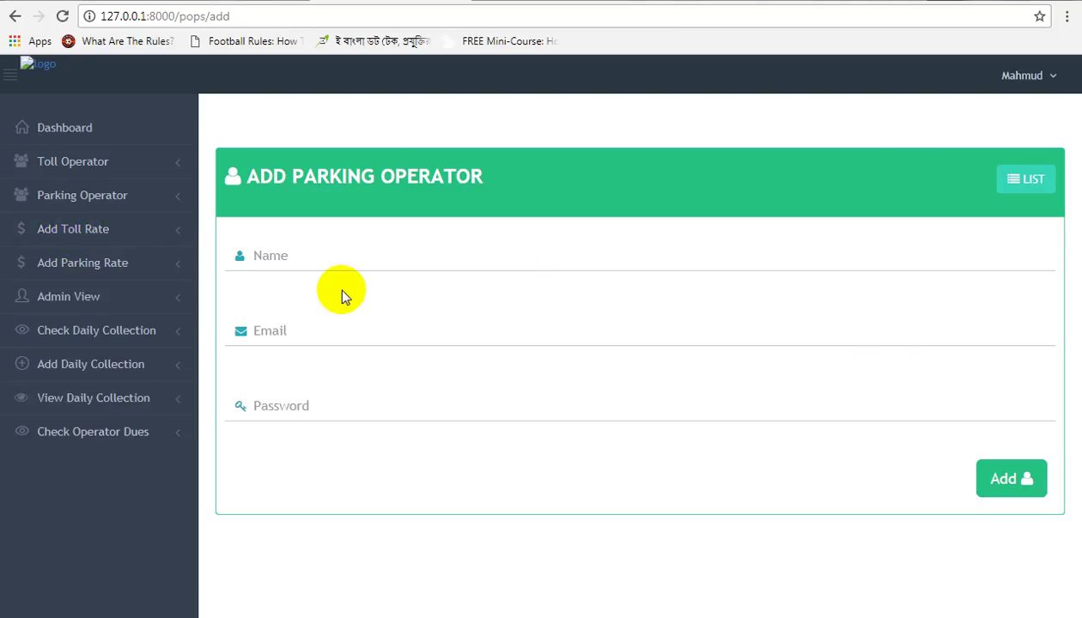
{"action": "left_click", "coordinate": [150, 239]}
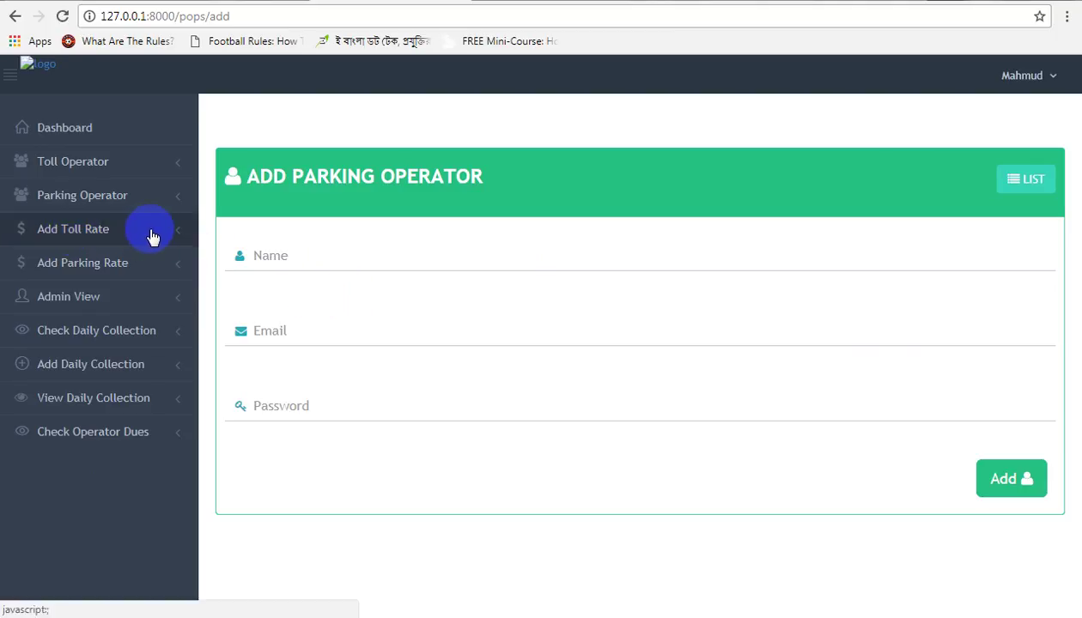
Step: Create toll vehicle type 'superbus2' with a toll amount of 2344
{"action": "left_click", "coordinate": [136, 262]}
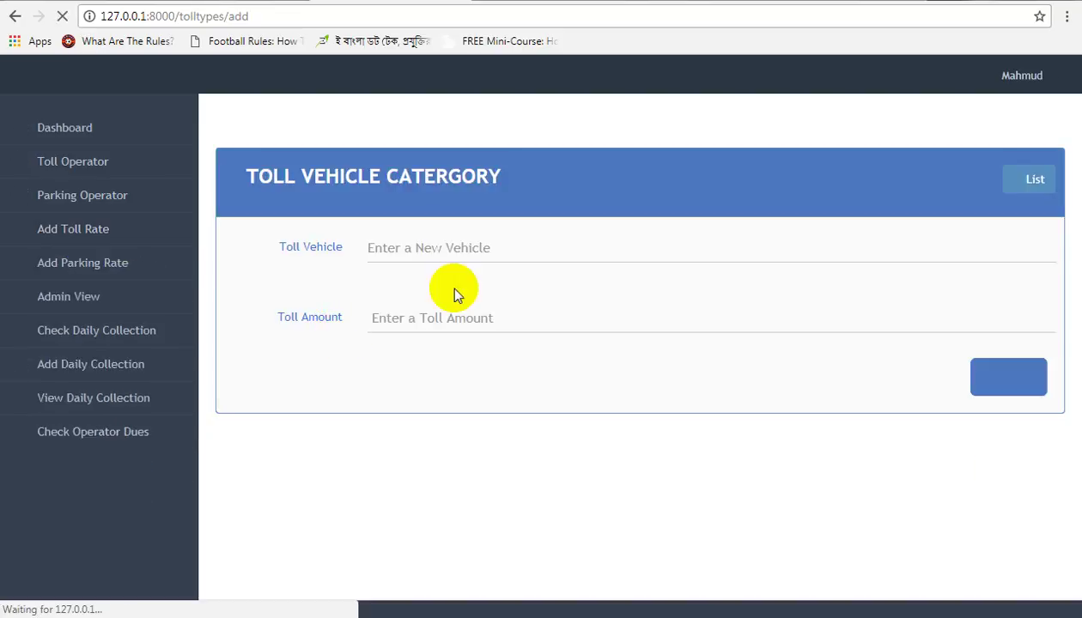
{"action": "left_click", "coordinate": [457, 247]}
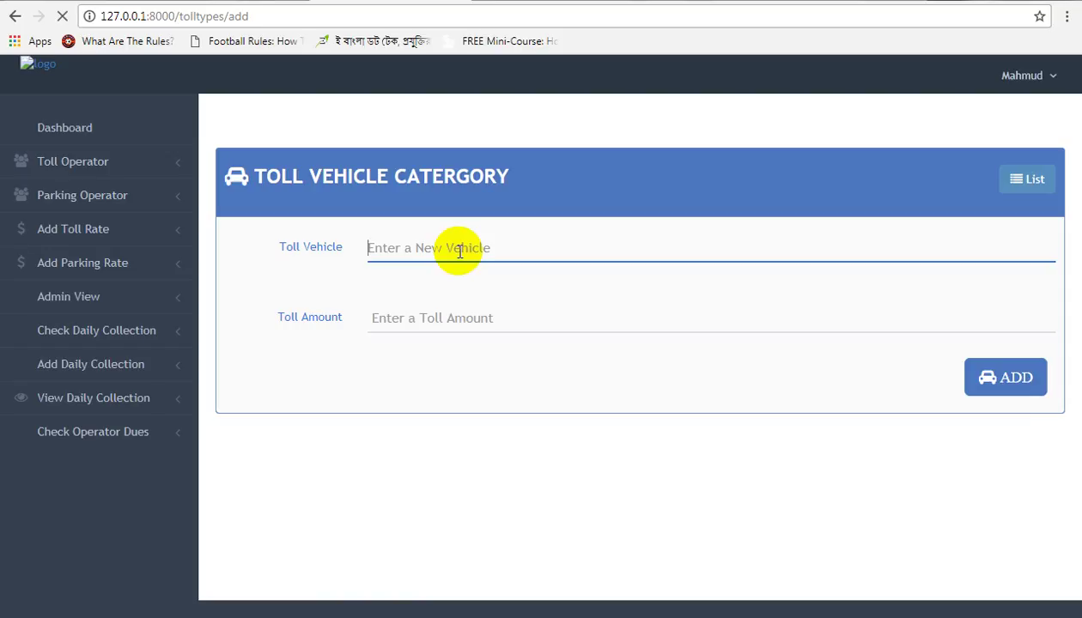
{"action": "type", "text": "su"}
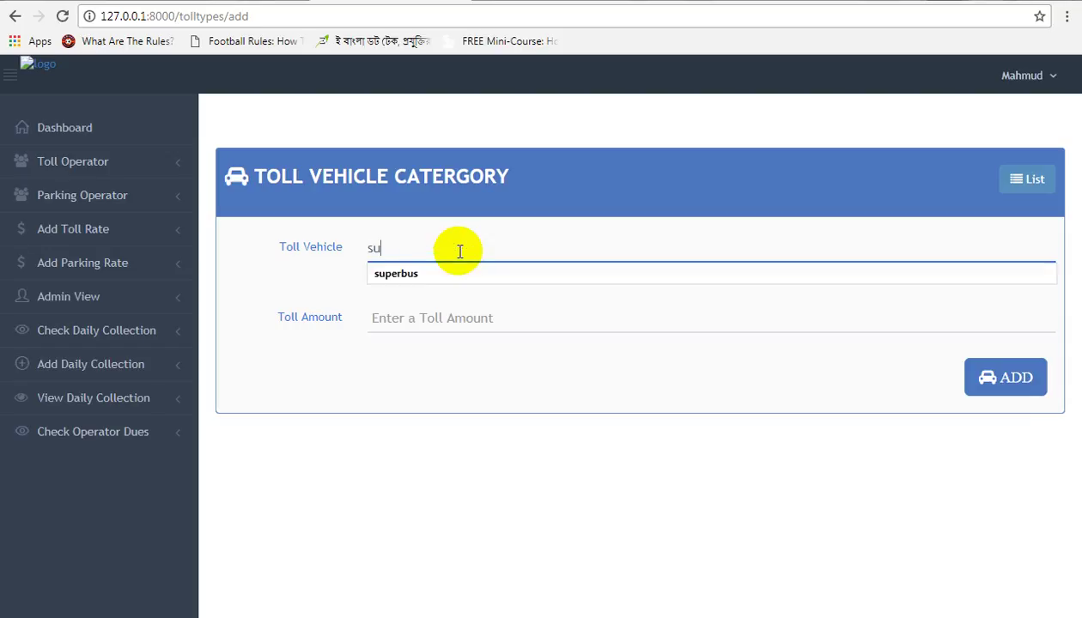
{"action": "type", "text": "b"}
{"action": "key", "text": "BackSpace"}
{"action": "type", "text": "perbus2"}
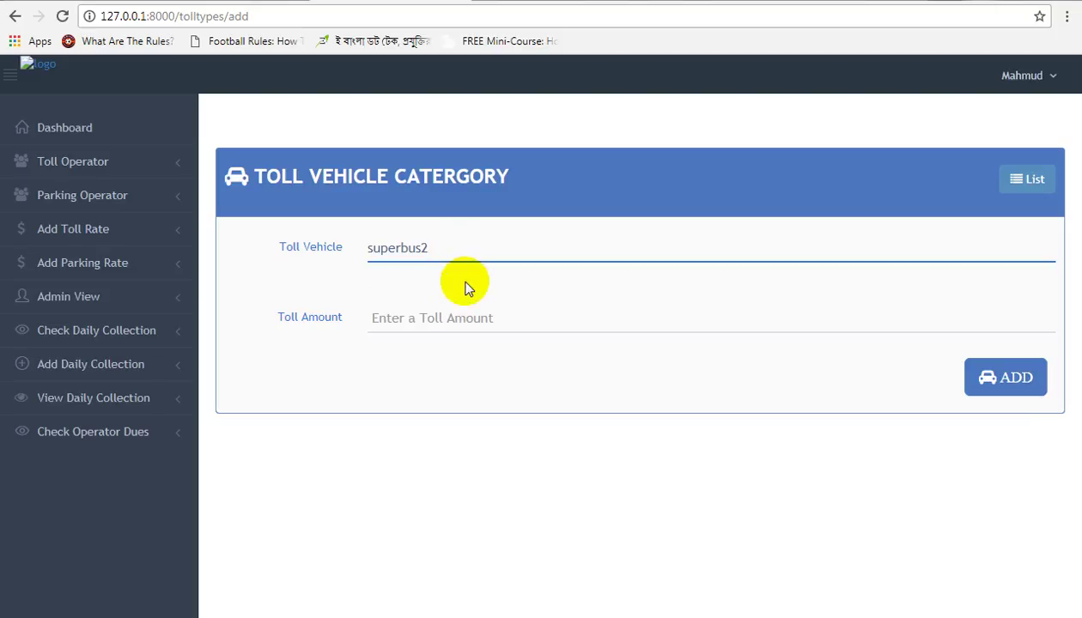
{"action": "left_click", "coordinate": [462, 318]}
{"action": "type", "text": "2344"}
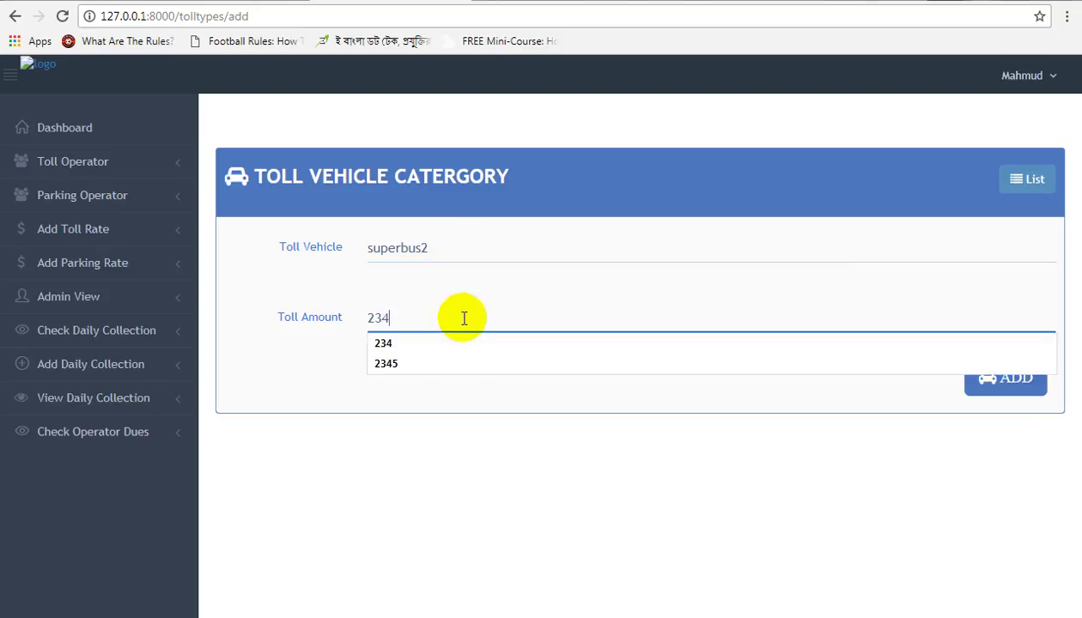
{"action": "left_click", "coordinate": [984, 368]}
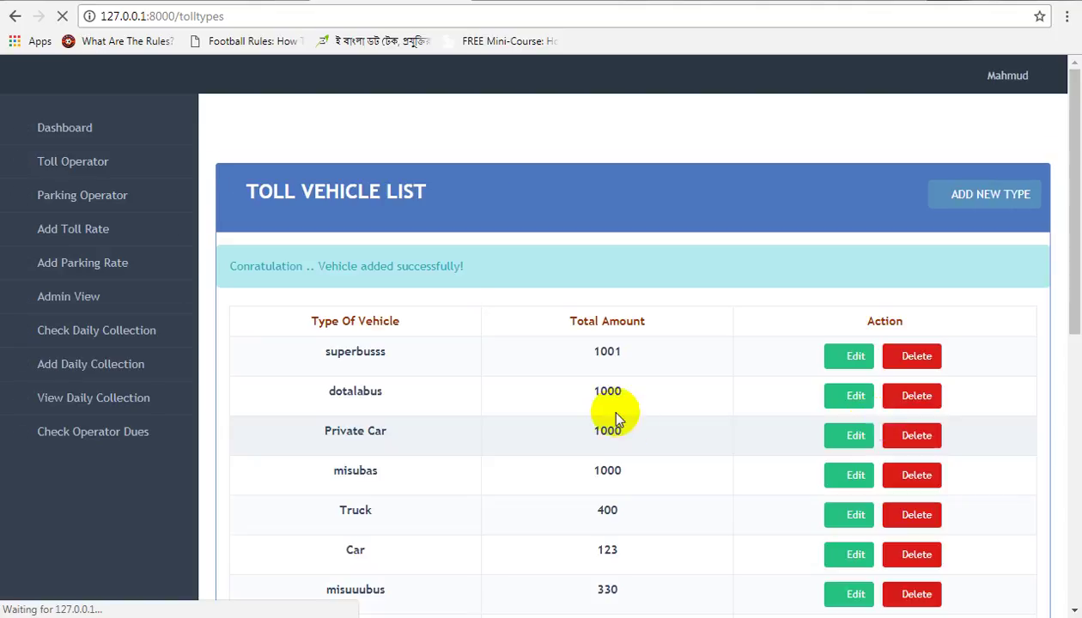
Step: Open superbus2 for editing, go back, and cancel its deletion so it stays listed
{"action": "scroll", "coordinate": [606, 411], "scroll_direction": "down", "scroll_amount": 7}
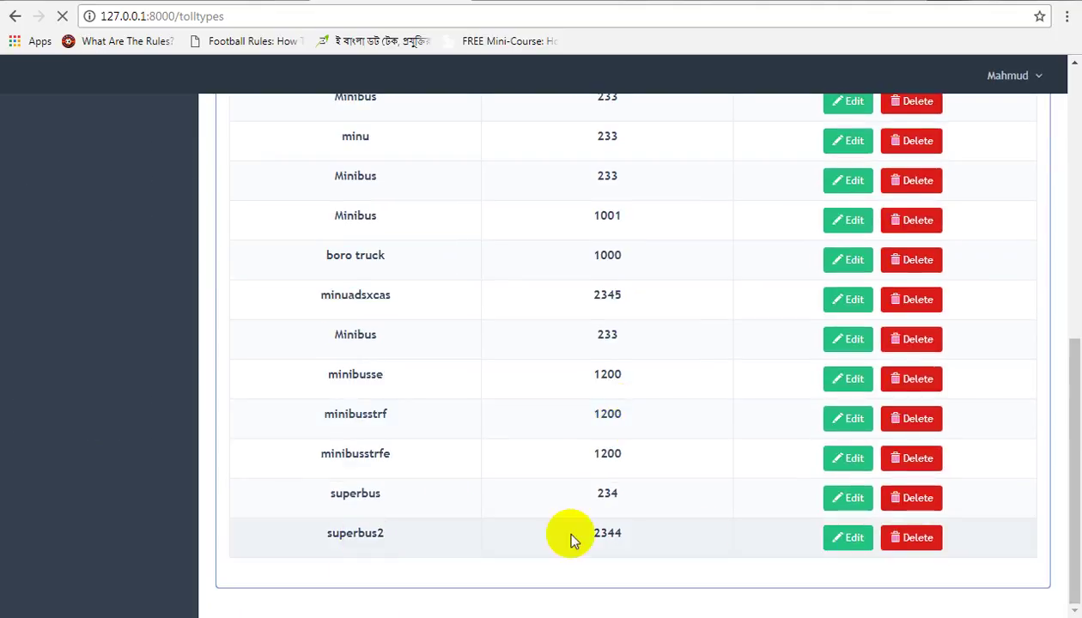
{"action": "left_click", "coordinate": [848, 539]}
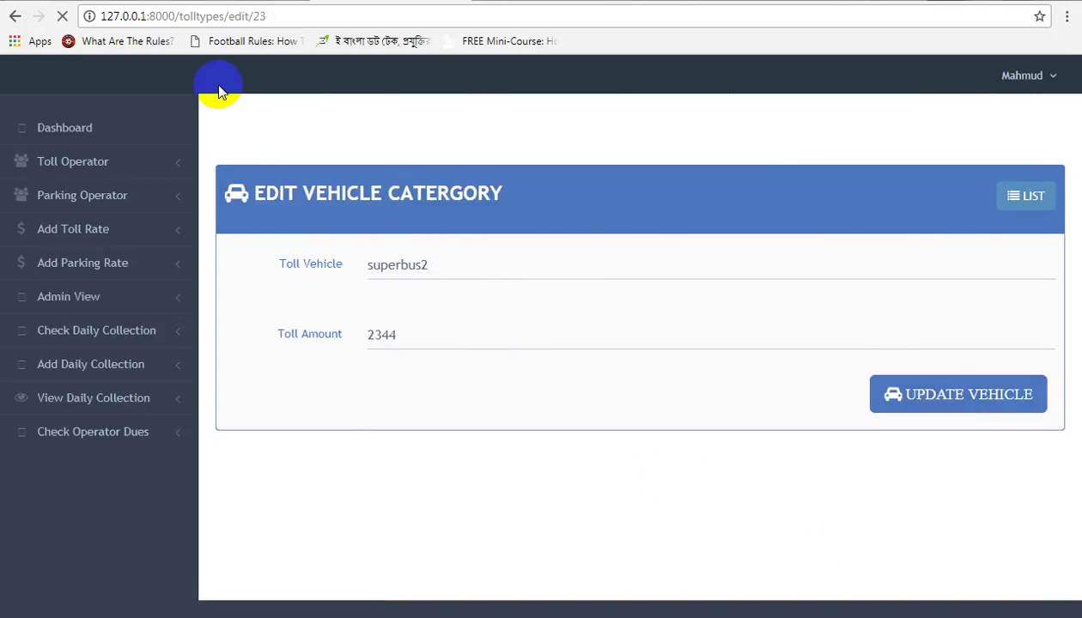
{"action": "left_click", "coordinate": [15, 16]}
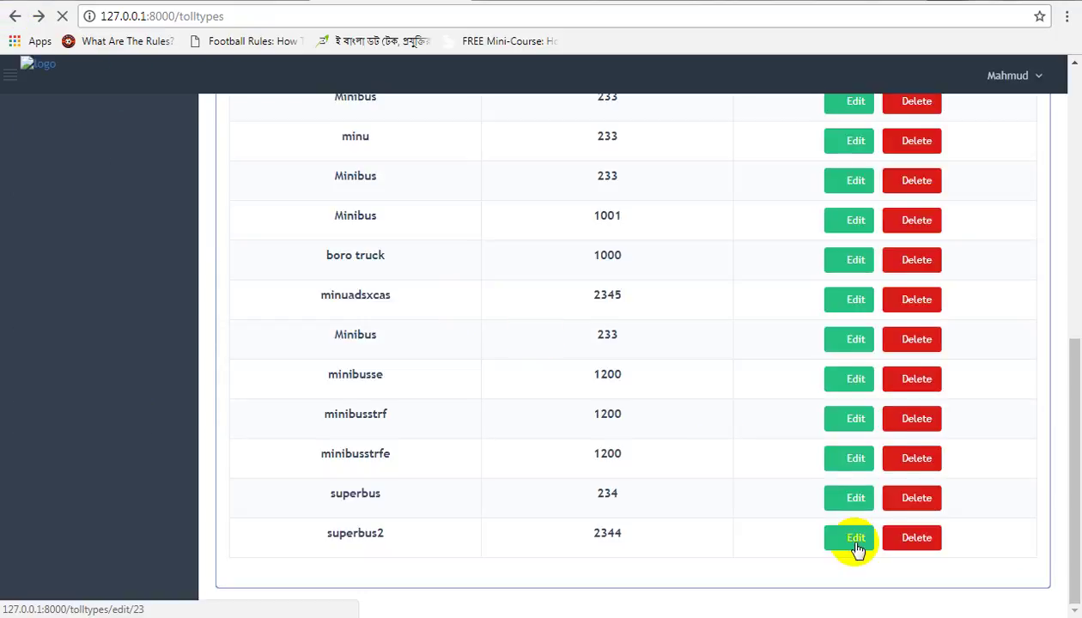
{"action": "left_click", "coordinate": [906, 539]}
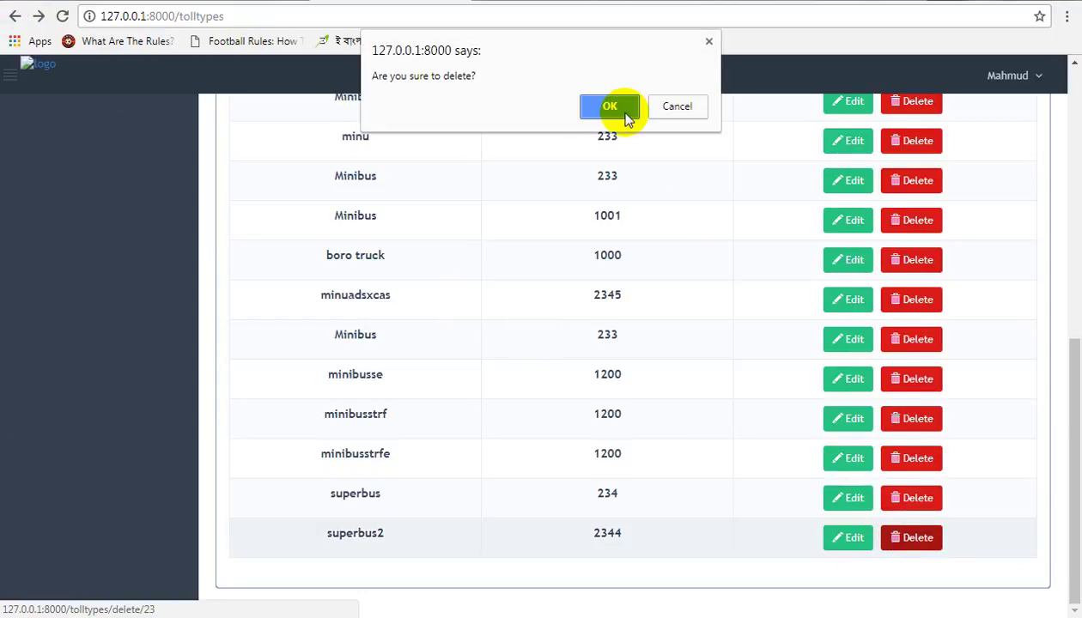
{"action": "left_click", "coordinate": [668, 110]}
{"action": "scroll", "coordinate": [436, 359], "scroll_direction": "up", "scroll_amount": 10}
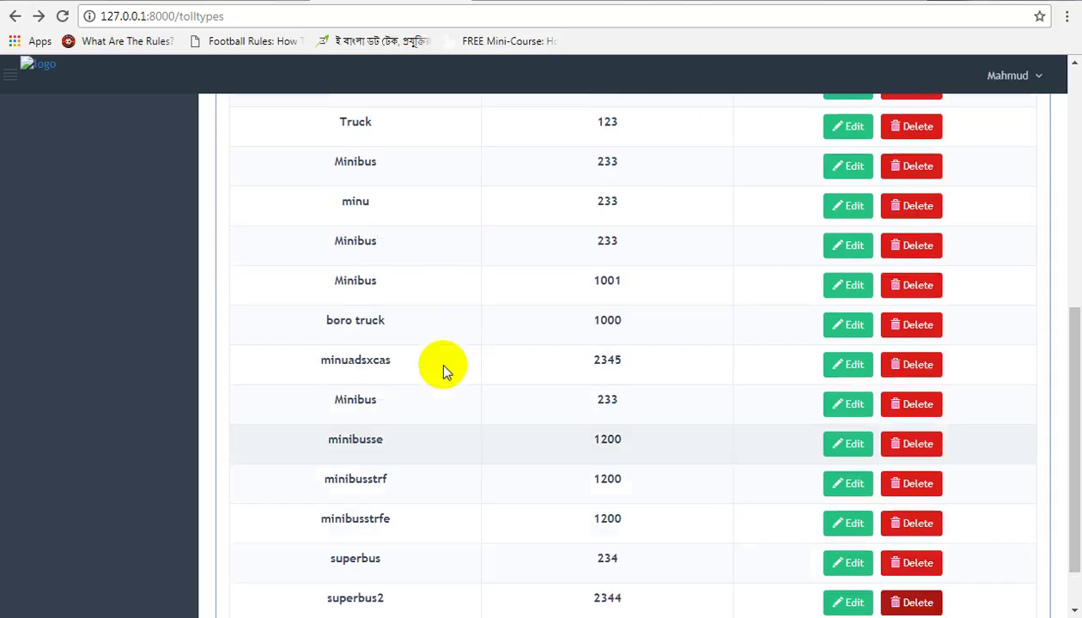
{"action": "left_click", "coordinate": [92, 263]}
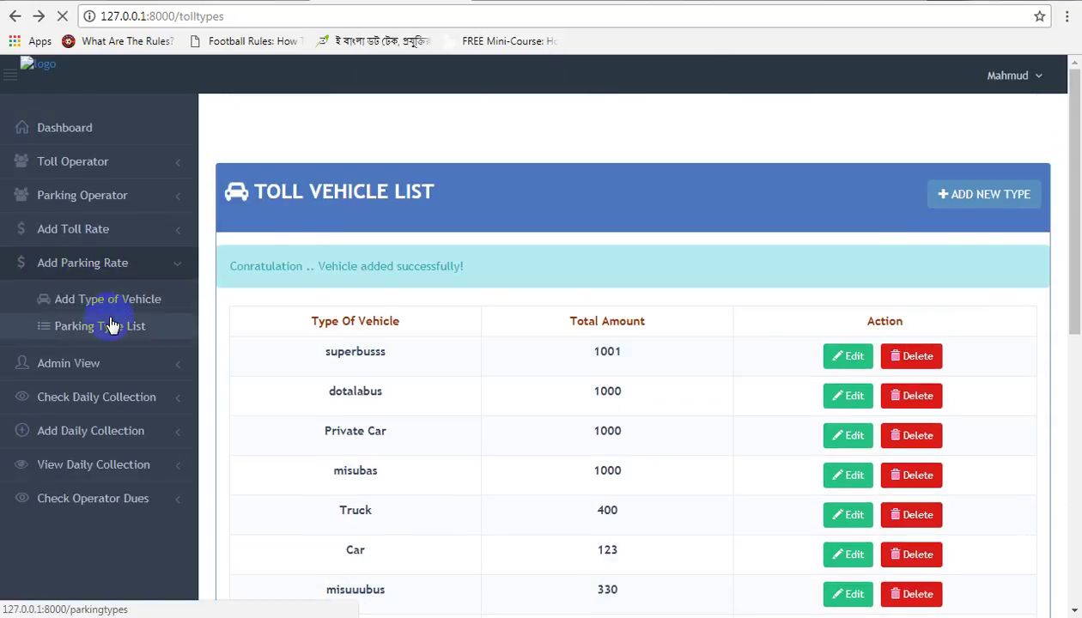
Step: Scroll through the Parking Type List, then leave the admin area for the public home page
{"action": "left_click", "coordinate": [110, 324]}
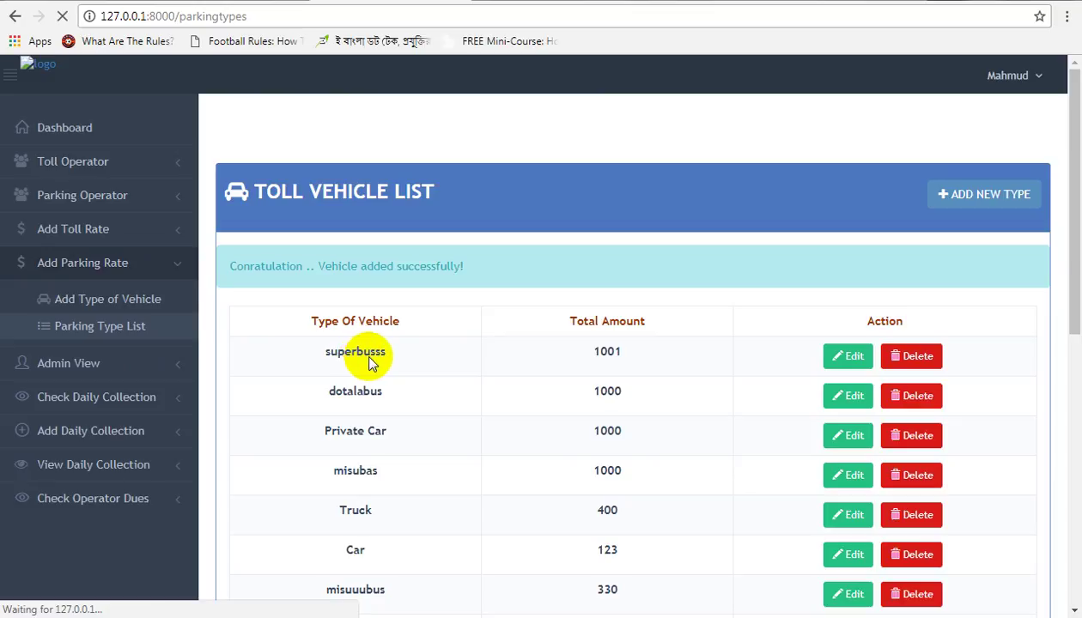
{"action": "scroll", "coordinate": [371, 361], "scroll_direction": "down", "scroll_amount": 3}
{"action": "scroll", "coordinate": [371, 362], "scroll_direction": "up", "scroll_amount": 3}
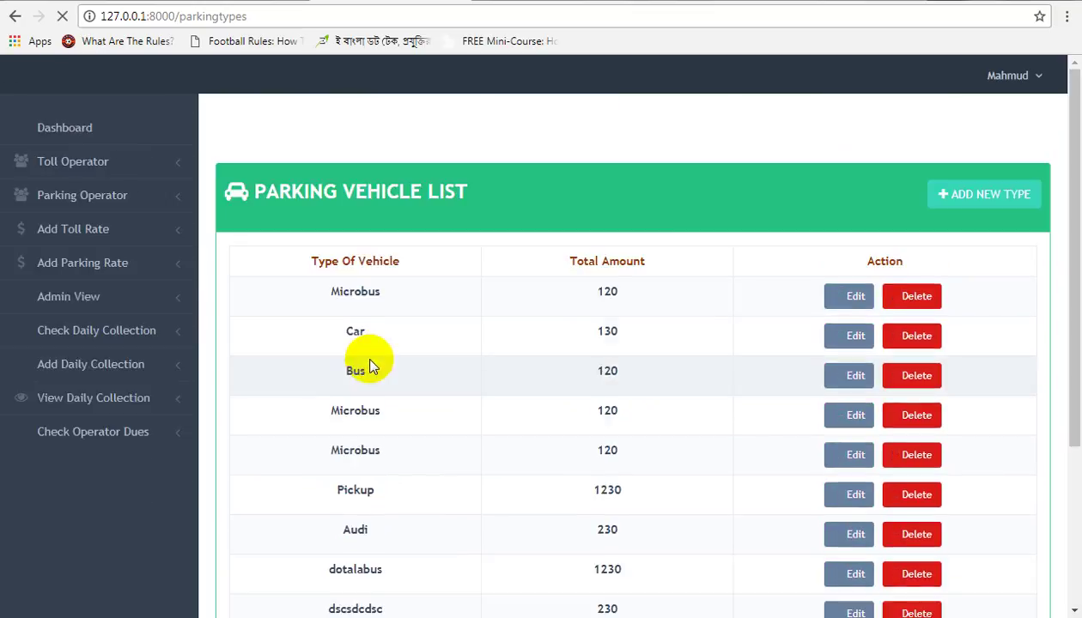
{"action": "scroll", "coordinate": [652, 437], "scroll_direction": "down", "scroll_amount": 2}
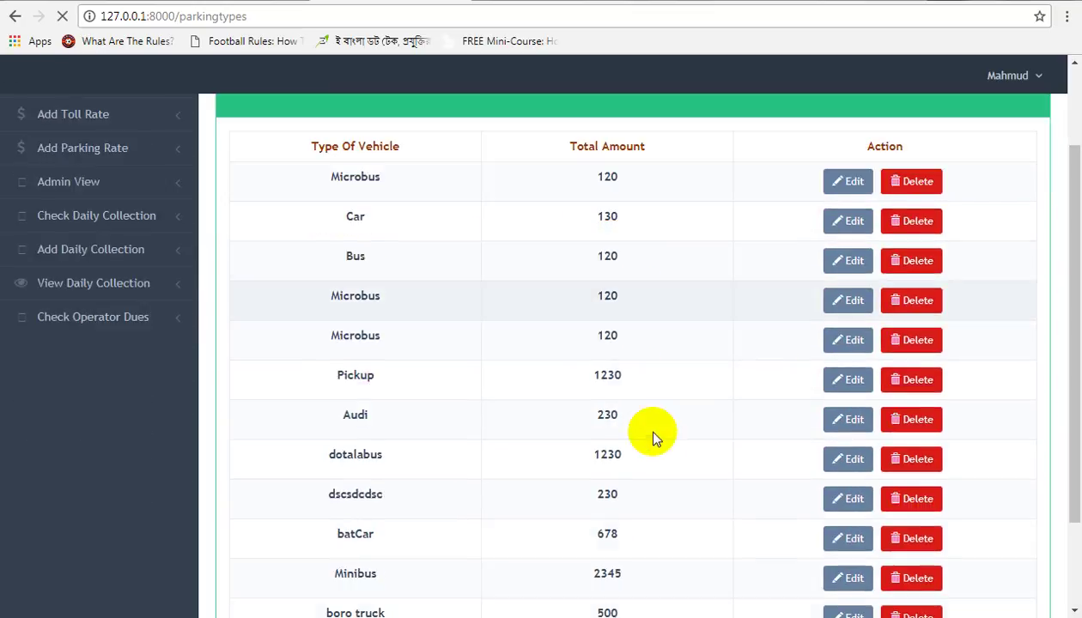
{"action": "scroll", "coordinate": [652, 438], "scroll_direction": "down", "scroll_amount": 2}
{"action": "scroll", "coordinate": [579, 434], "scroll_direction": "up", "scroll_amount": 3}
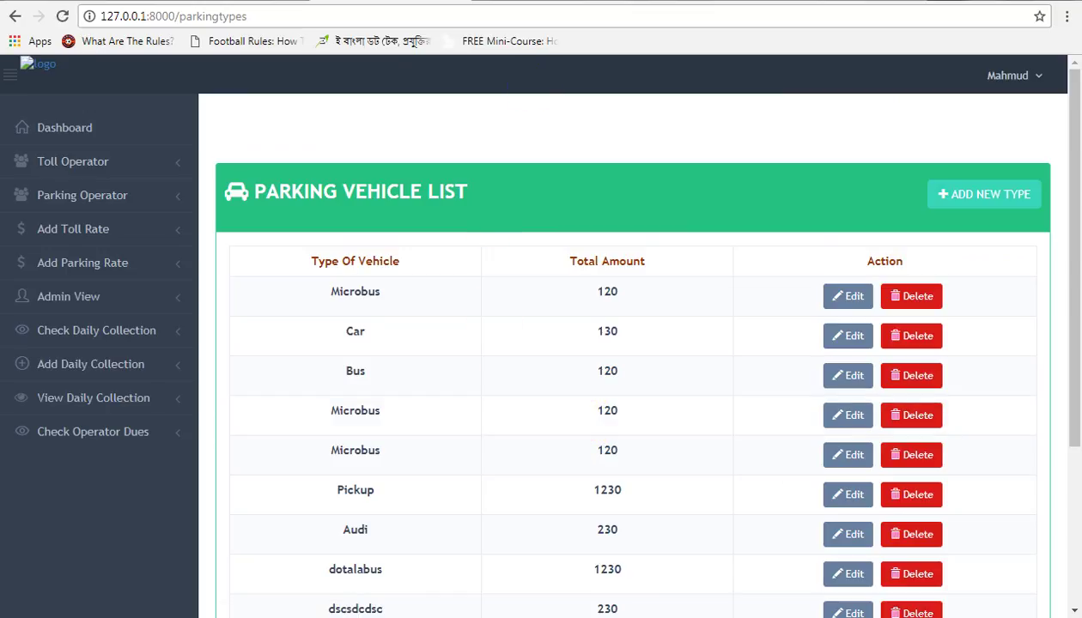
{"action": "left_click", "coordinate": [549, 2]}
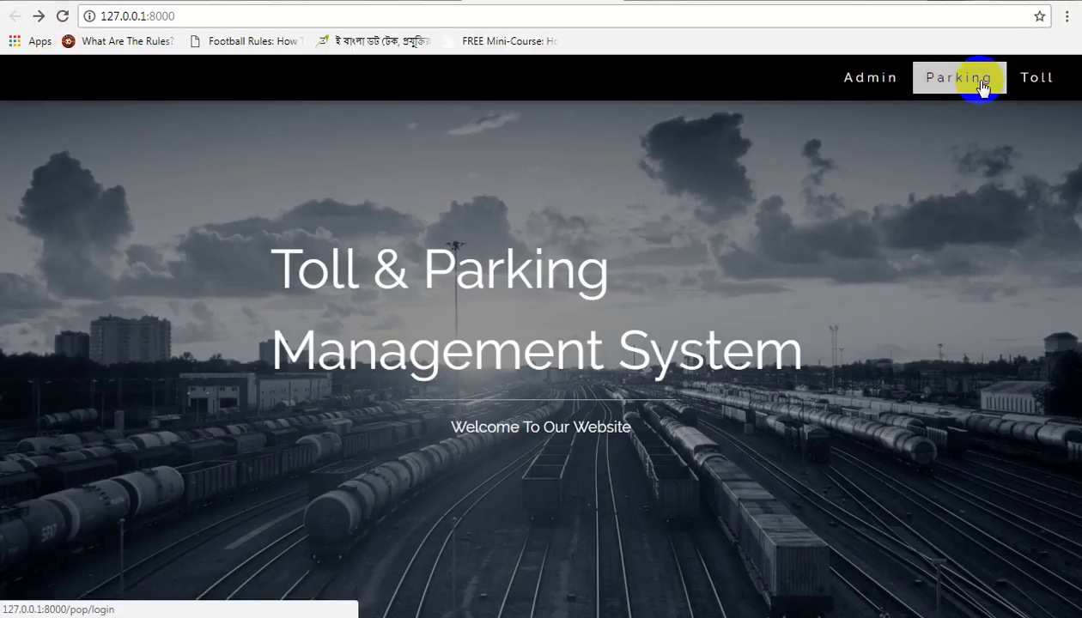
Step: Log into the Toll Operator Panel with the new operator's e-mail and password
{"action": "left_click", "coordinate": [1023, 80]}
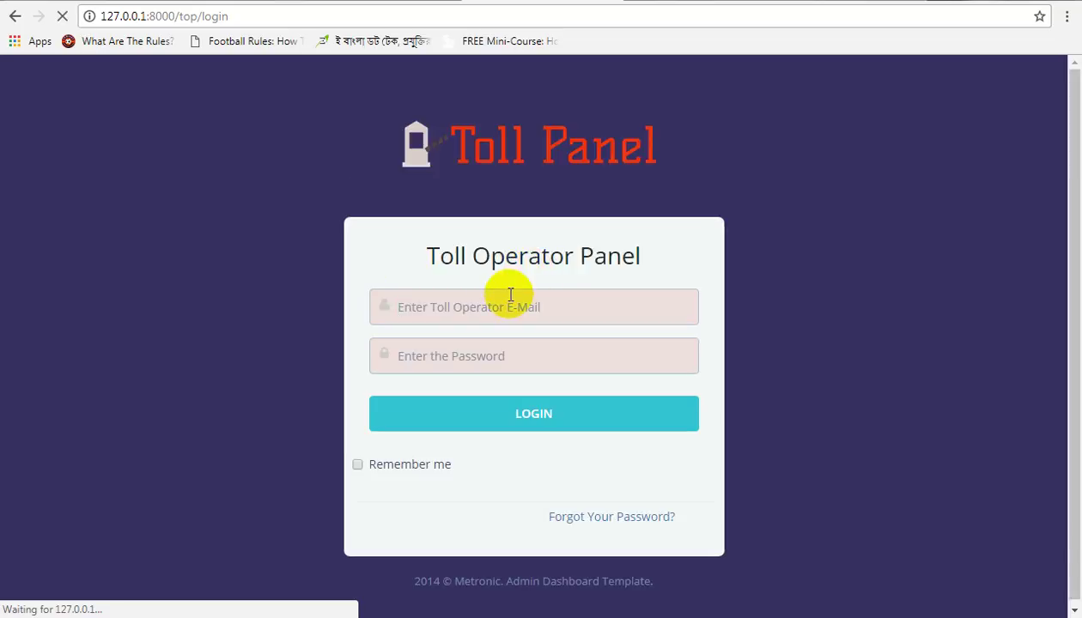
{"action": "left_click", "coordinate": [502, 300]}
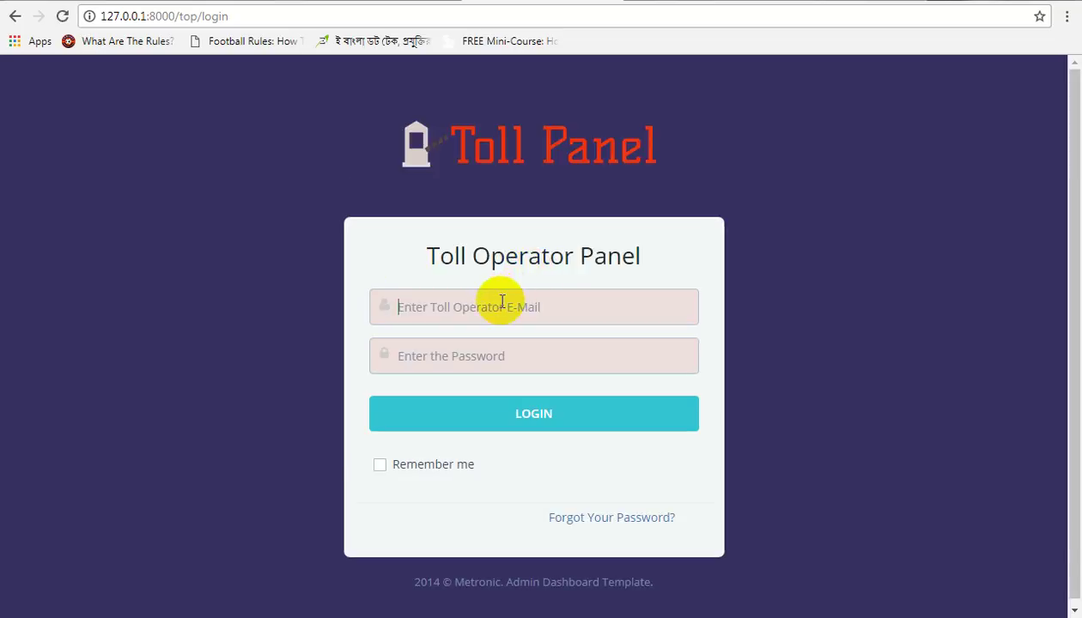
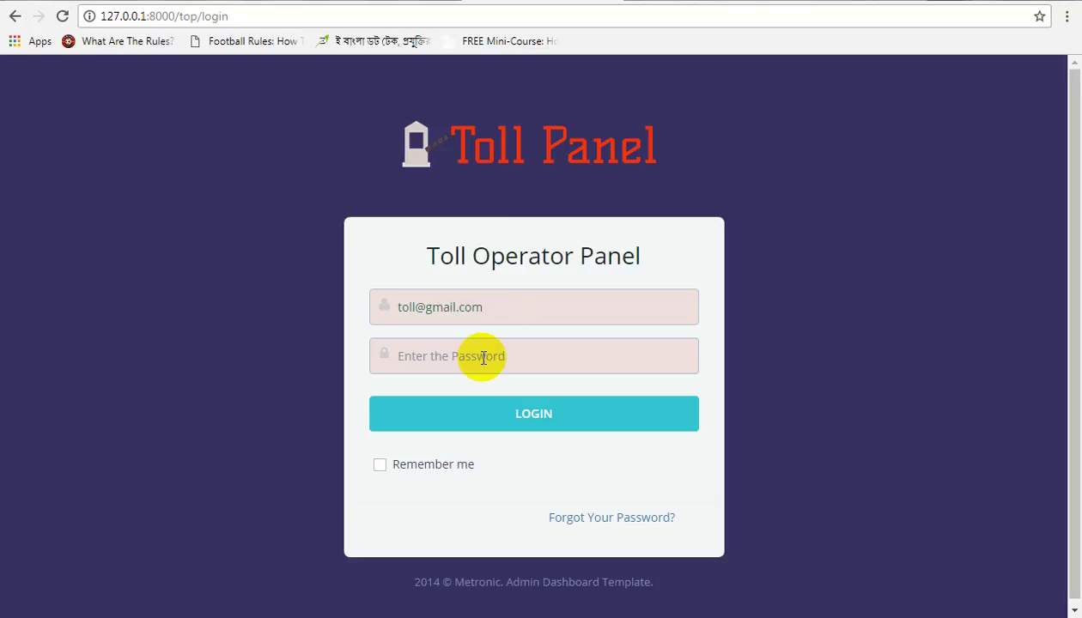
{"action": "type", "text": "12345"}
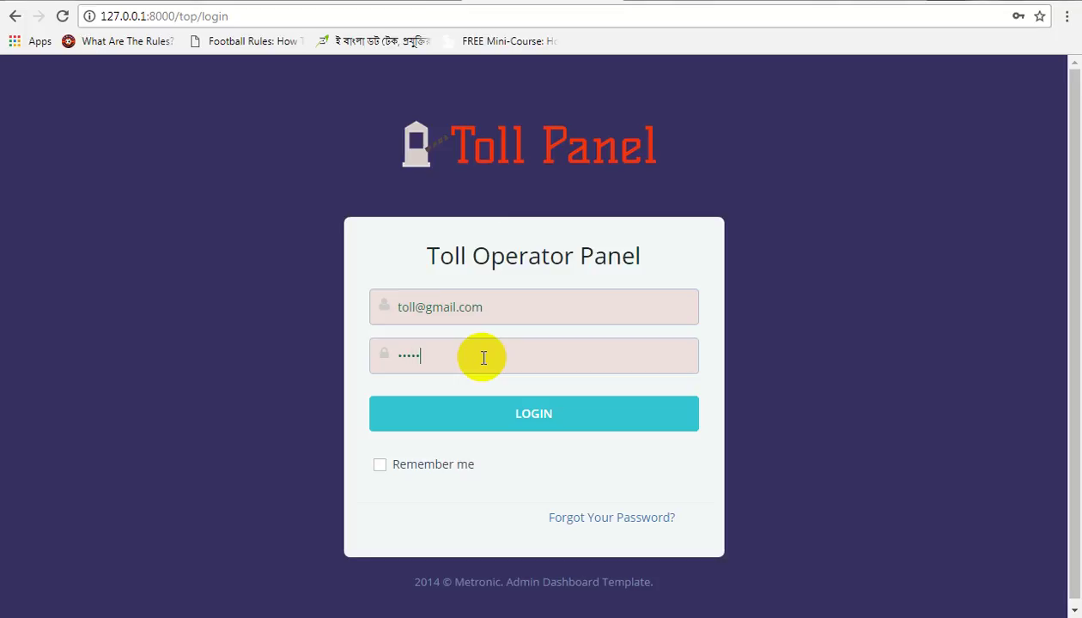
{"action": "type", "text": "6"}
{"action": "left_click", "coordinate": [496, 421]}
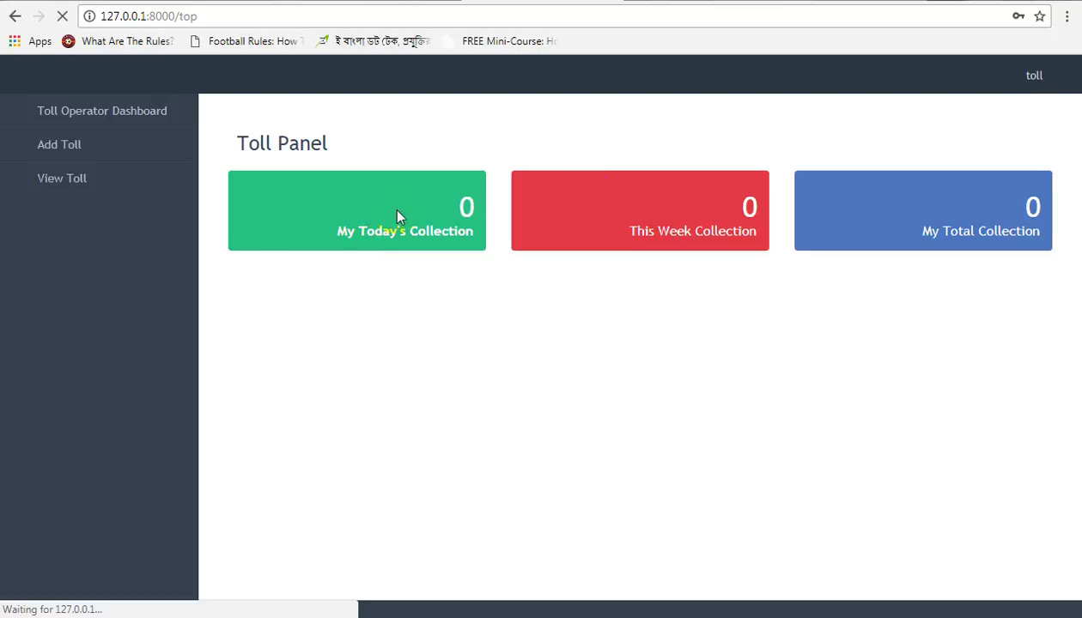
Step: Record a superbus2 toll of 2344 for vehicle number dsdxwe
{"action": "left_click", "coordinate": [1050, 81]}
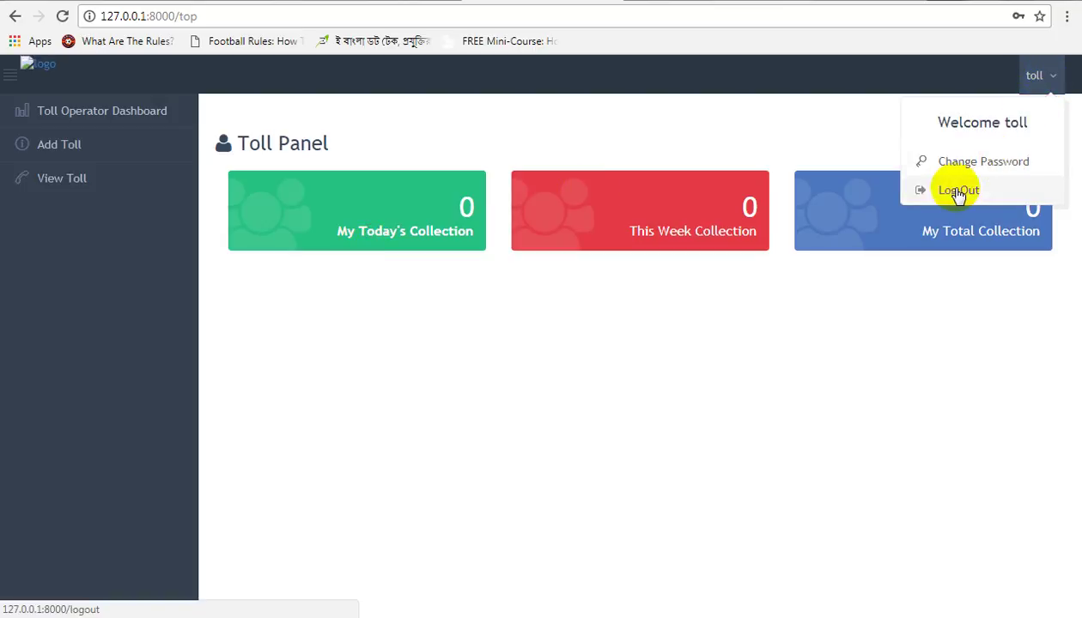
{"action": "left_click", "coordinate": [67, 147]}
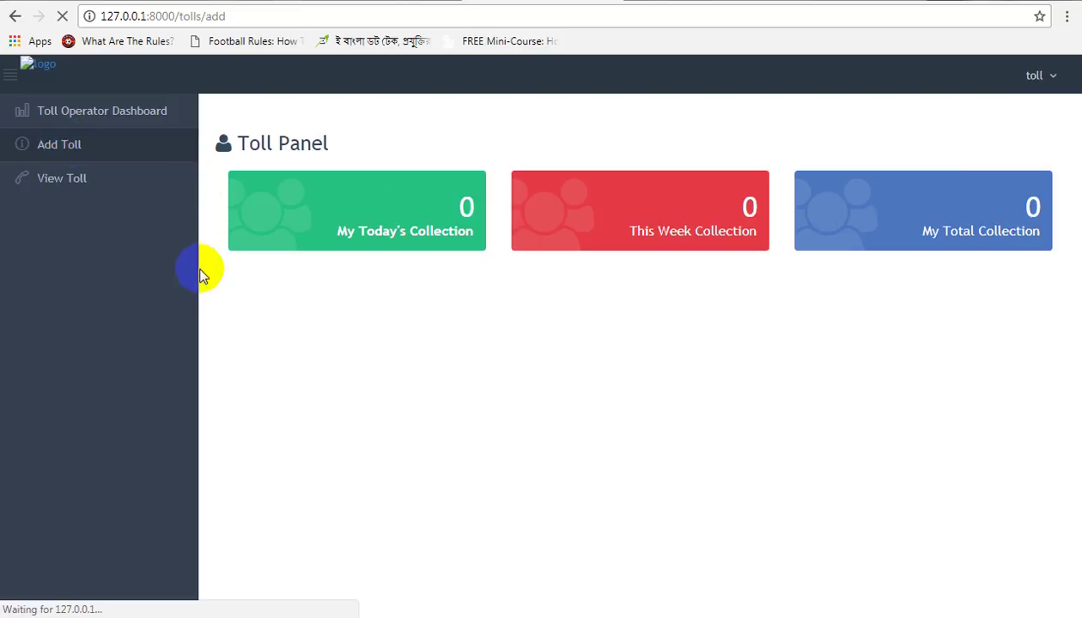
{"action": "left_click", "coordinate": [370, 357]}
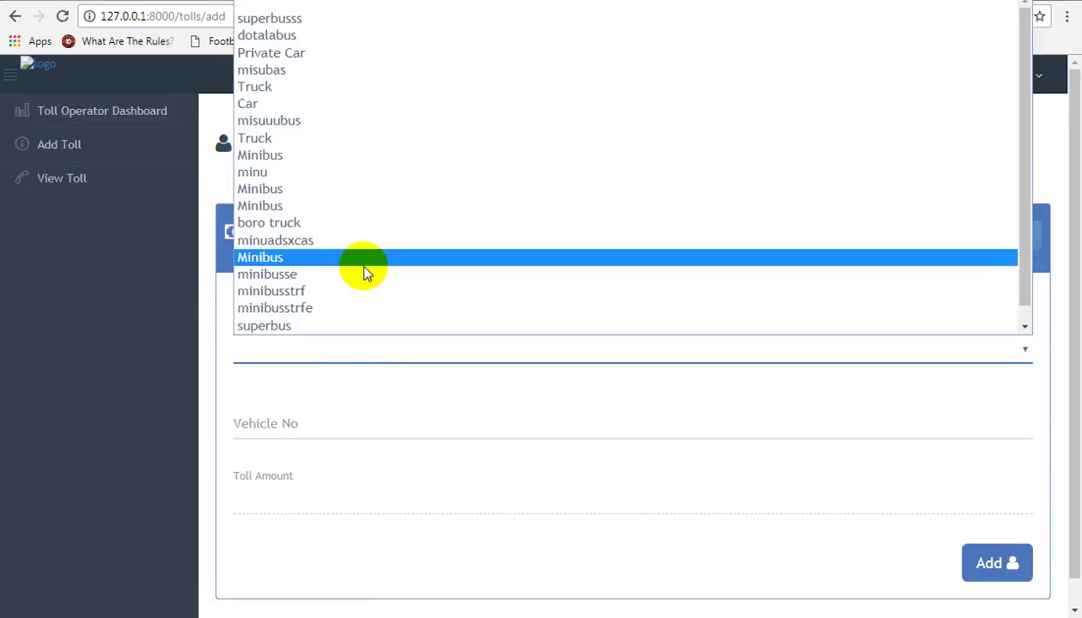
{"action": "scroll", "coordinate": [363, 273], "scroll_direction": "down", "scroll_amount": 1}
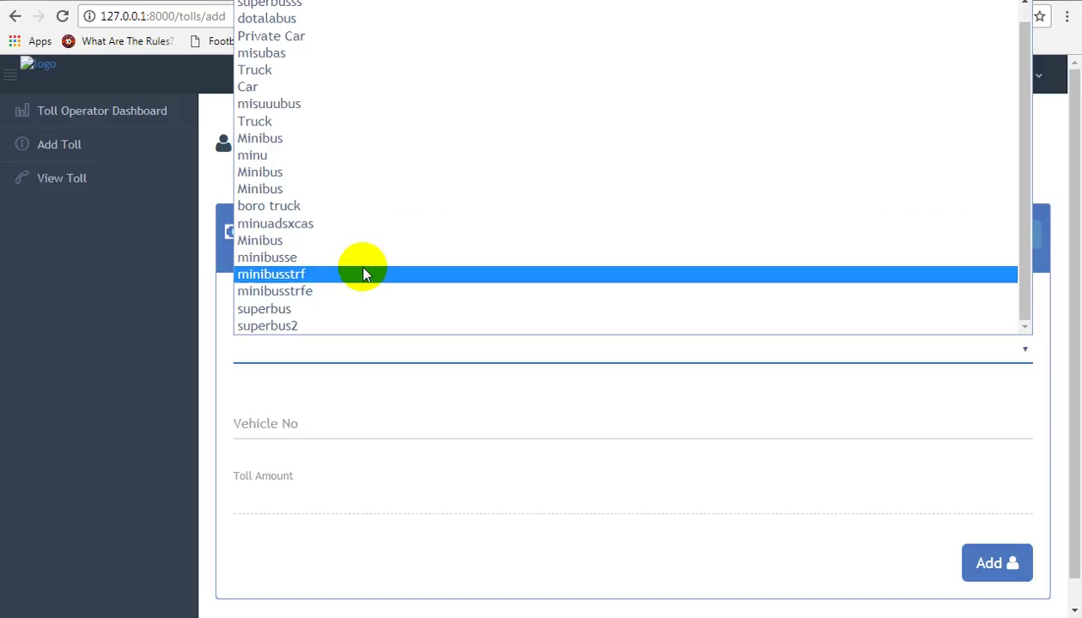
{"action": "left_click", "coordinate": [358, 328]}
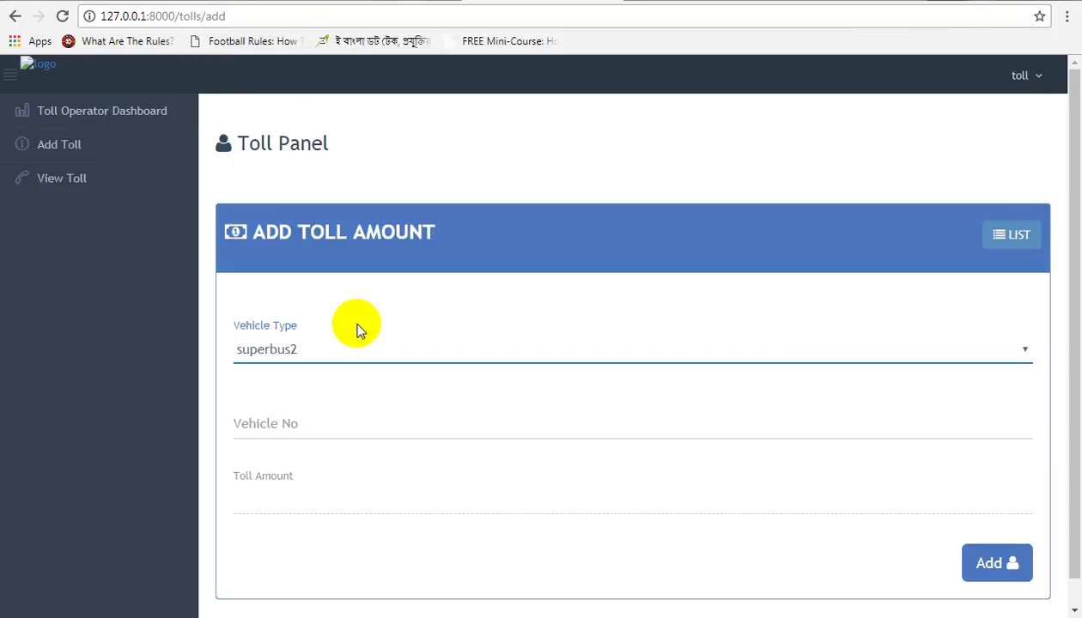
{"action": "left_click", "coordinate": [297, 426]}
{"action": "type", "text": "dsdxwe"}
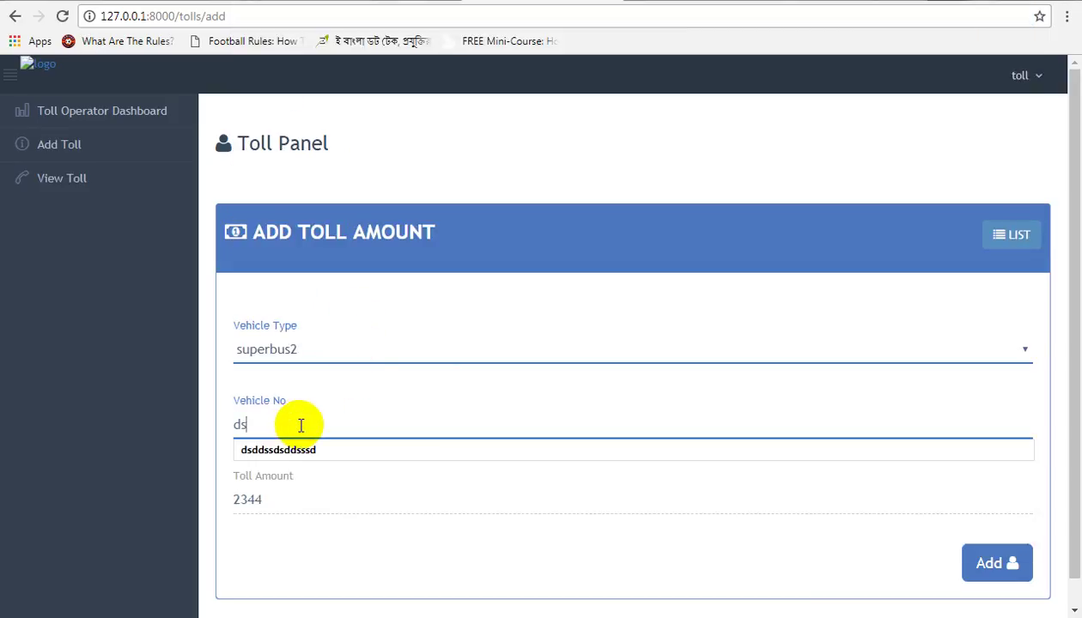
{"action": "left_click", "coordinate": [993, 564]}
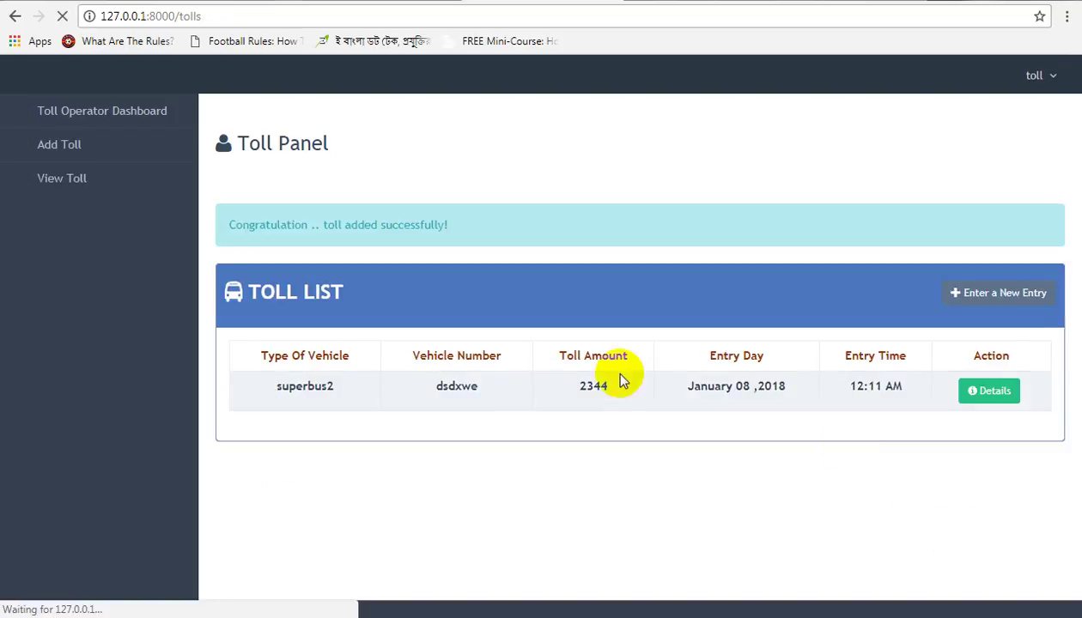
Step: Check the new toll entry's details, then return to the operator dashboard showing 2344 collections
{"action": "left_click_drag", "start_coordinate": [284, 393], "coordinate": [935, 390]}
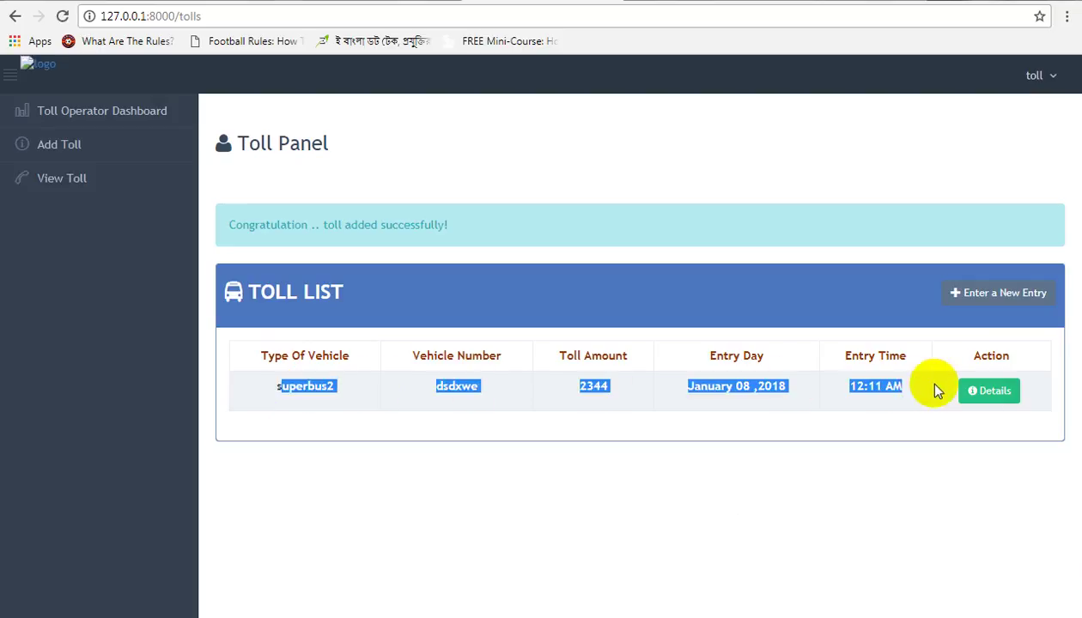
{"action": "left_click", "coordinate": [987, 390]}
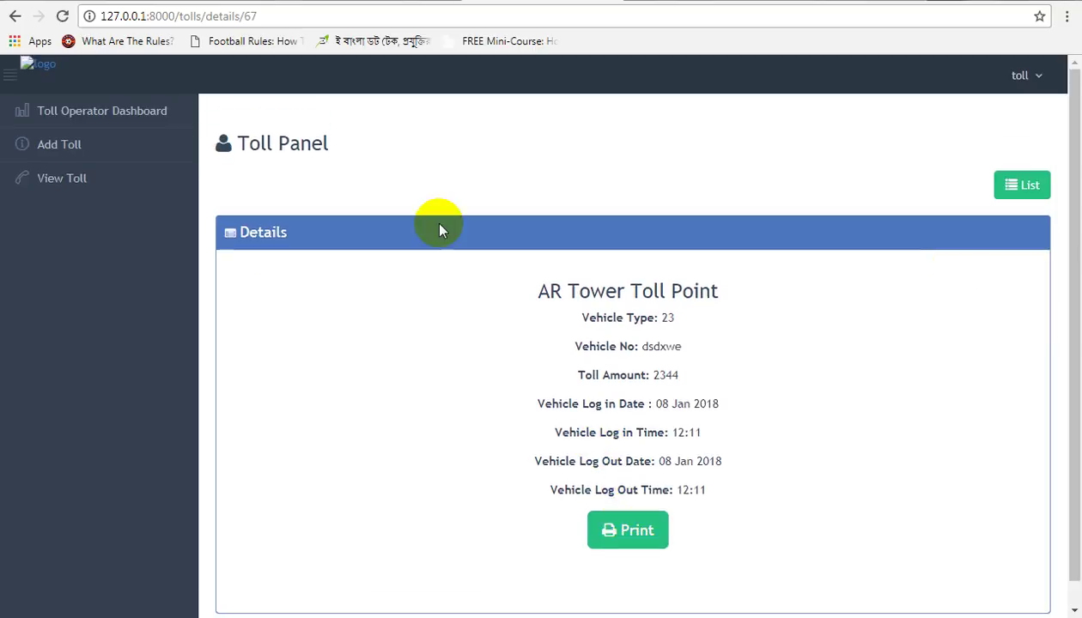
{"action": "left_click", "coordinate": [133, 111]}
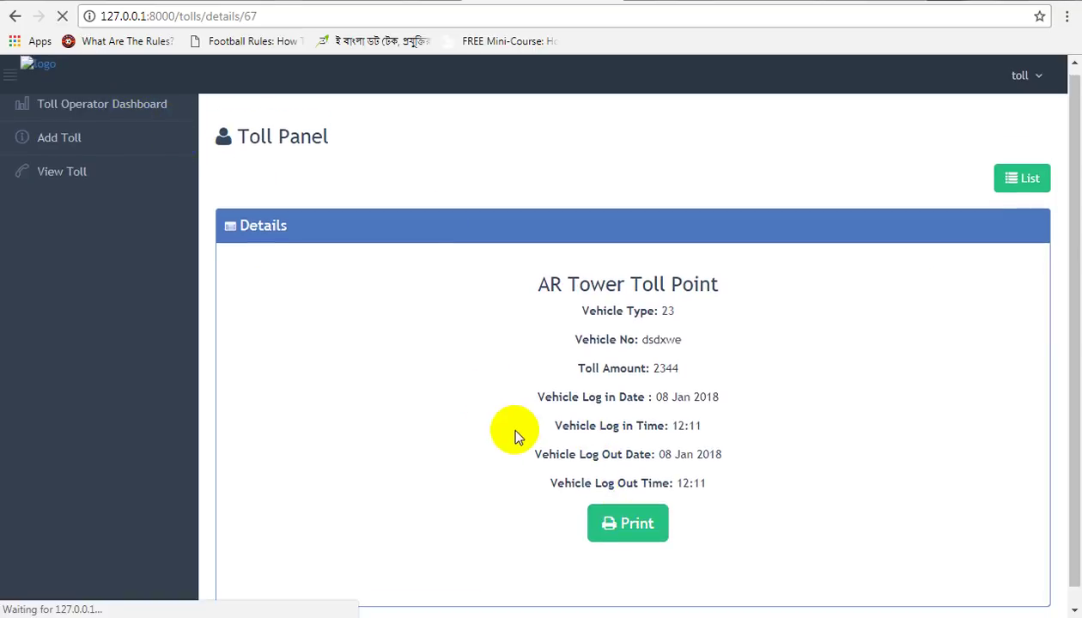
{"action": "scroll", "coordinate": [507, 423], "scroll_direction": "down", "scroll_amount": 1}
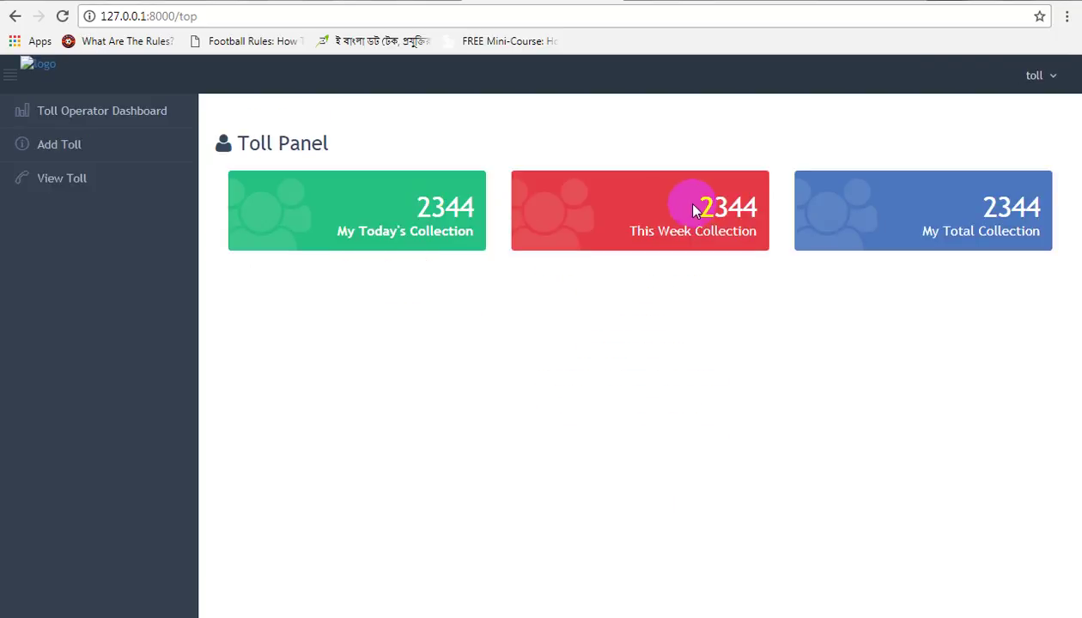
{"action": "left_click", "coordinate": [1042, 76]}
Step: Log out of the toll account and sign in as parking operator with the saved e-mail and password
{"action": "left_click", "coordinate": [958, 190]}
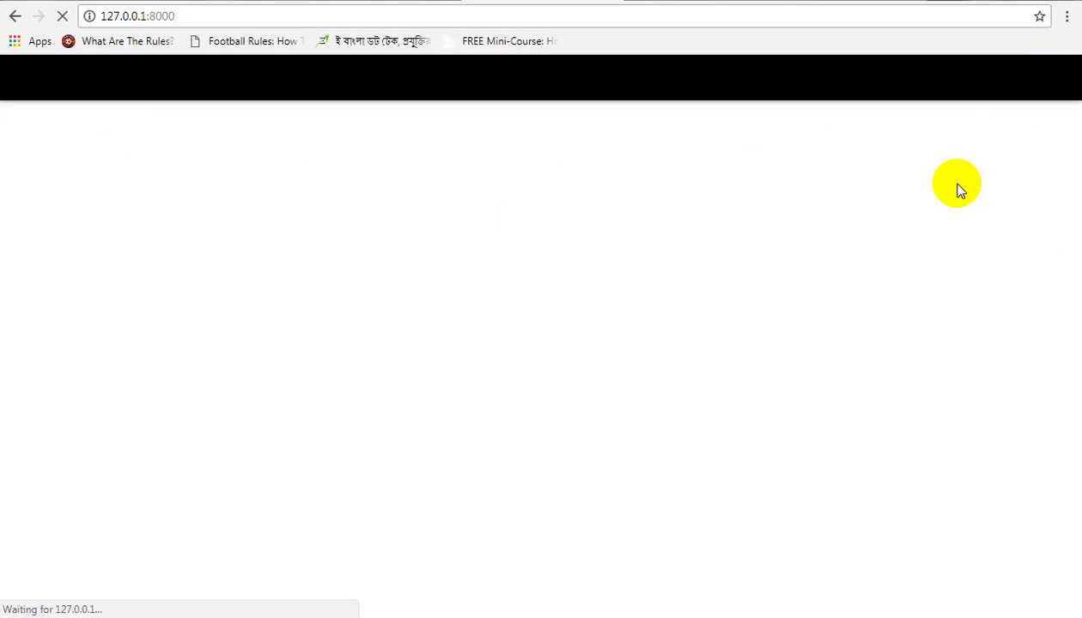
{"action": "left_click", "coordinate": [948, 82]}
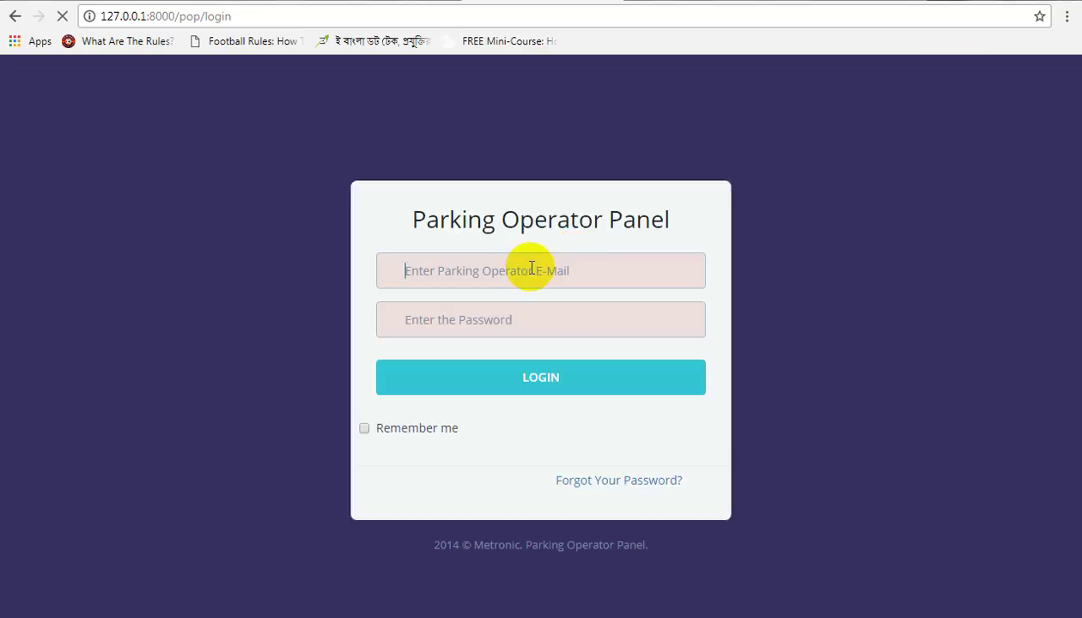
{"action": "left_click", "coordinate": [504, 275]}
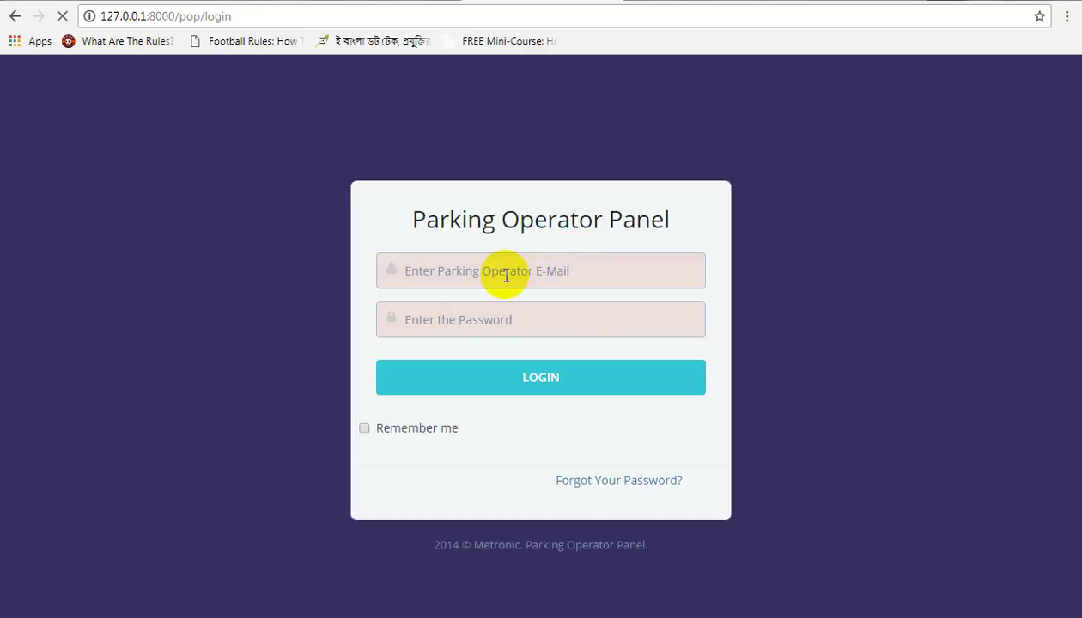
{"action": "type", "text": "par"}
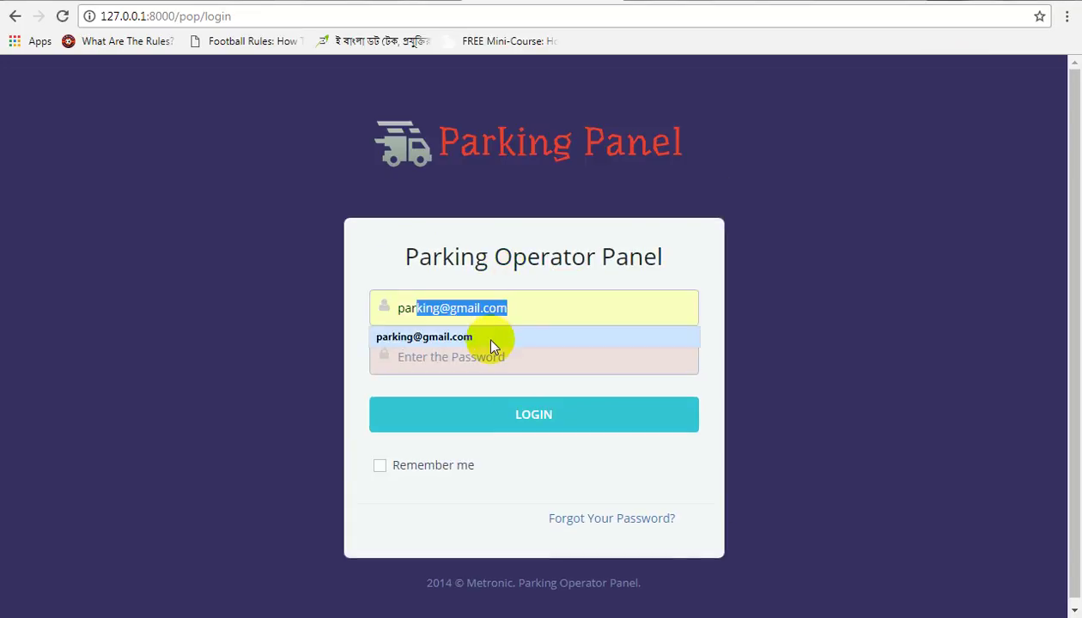
{"action": "key", "text": "BackSpace"}
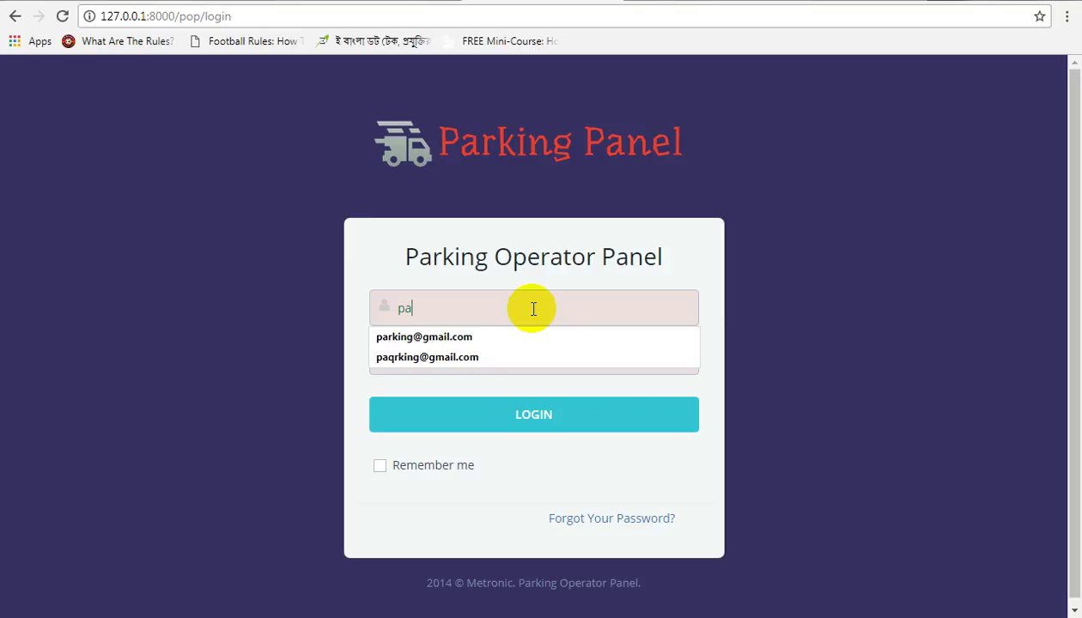
{"action": "key", "text": "BackSpace"}
{"action": "key", "text": "BackSpace"}
{"action": "type", "text": "mim"}
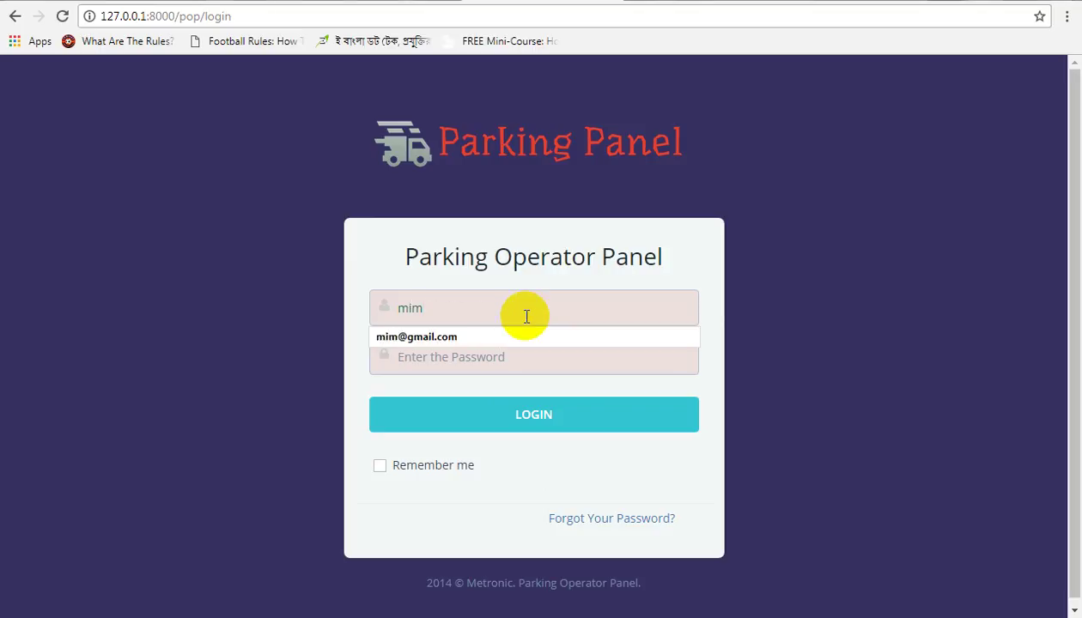
{"action": "left_click", "coordinate": [524, 338]}
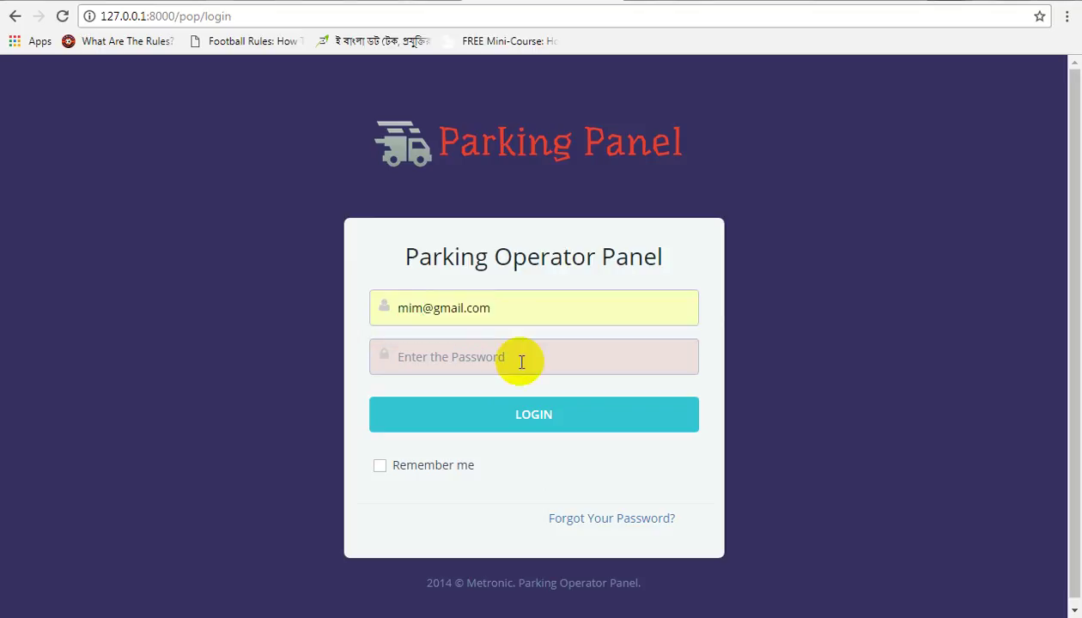
{"action": "left_click", "coordinate": [521, 361]}
{"action": "type", "text": "••••••"}
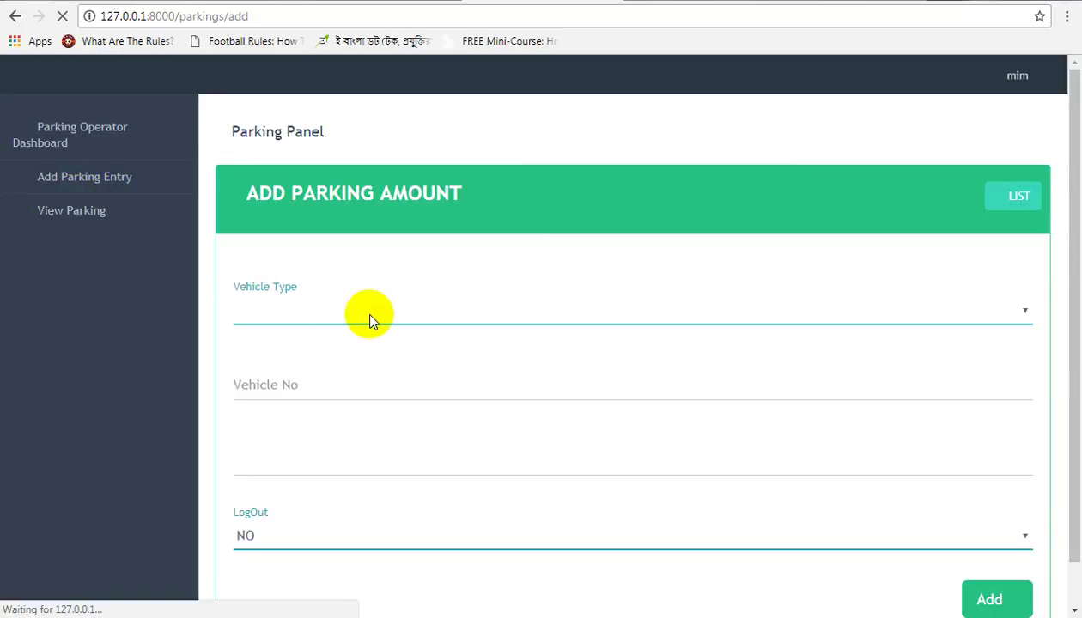
Step: Add a Minibus2 parking entry for vehicle number wewewe
{"action": "left_click", "coordinate": [370, 315]}
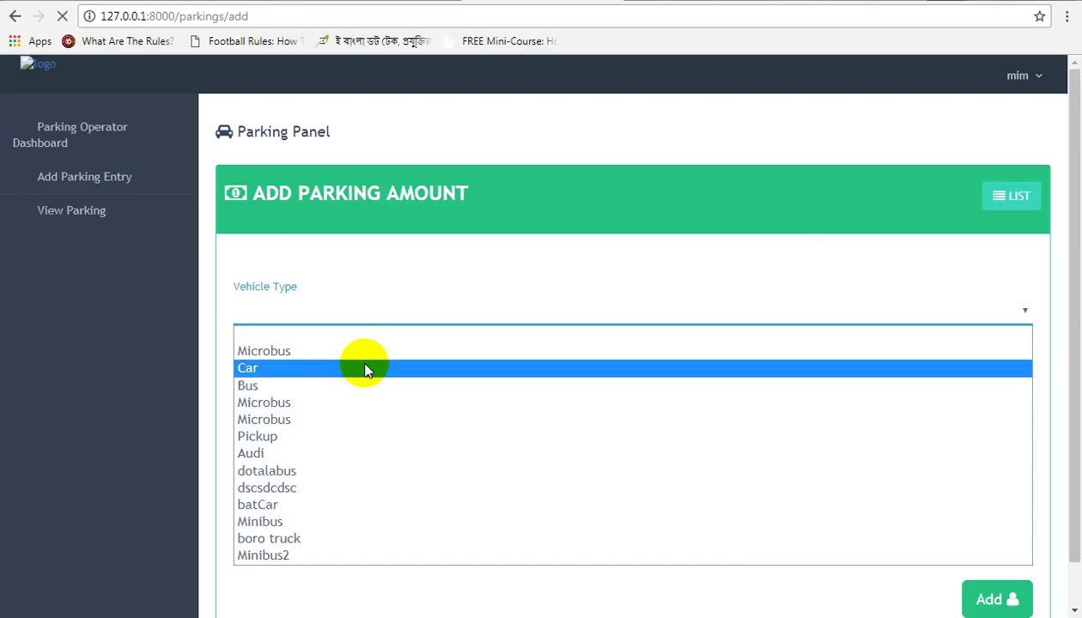
{"action": "left_click", "coordinate": [296, 558]}
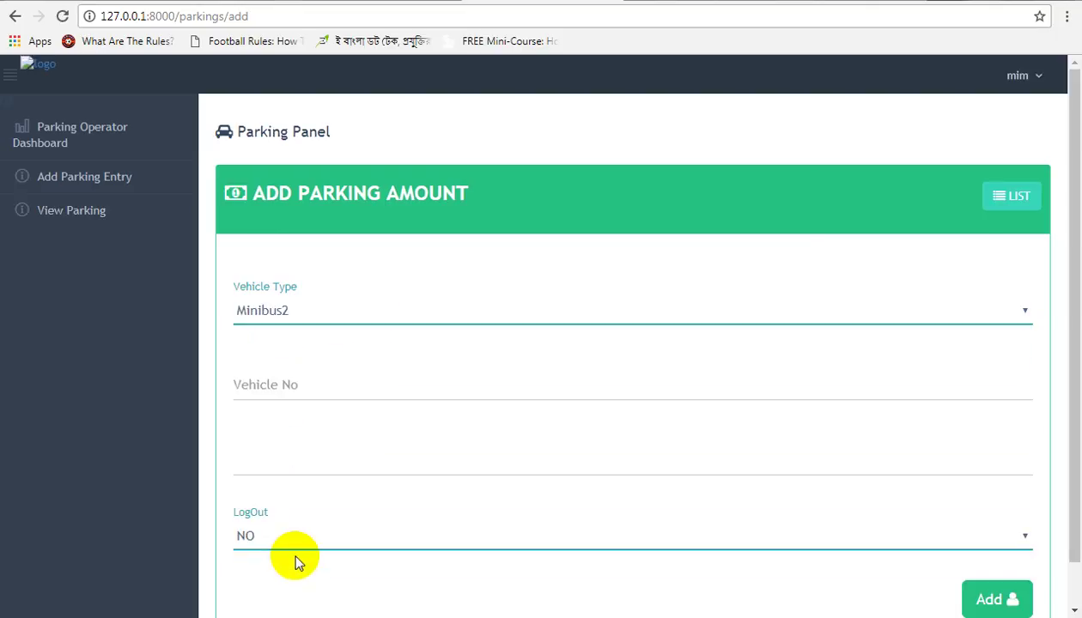
{"action": "left_click", "coordinate": [329, 378]}
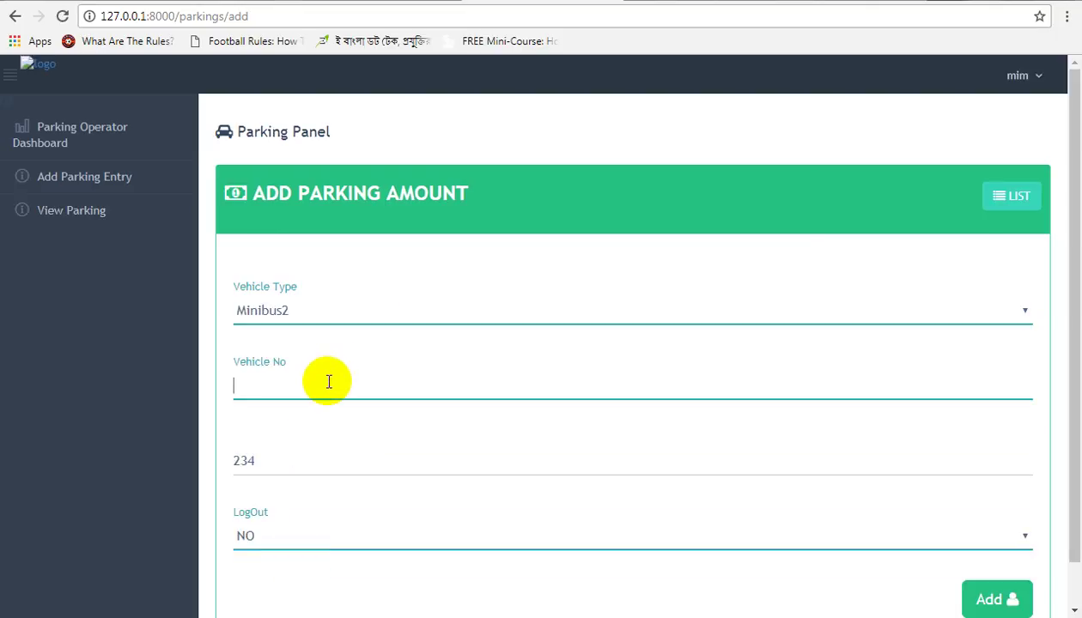
{"action": "type", "text": "wewewe"}
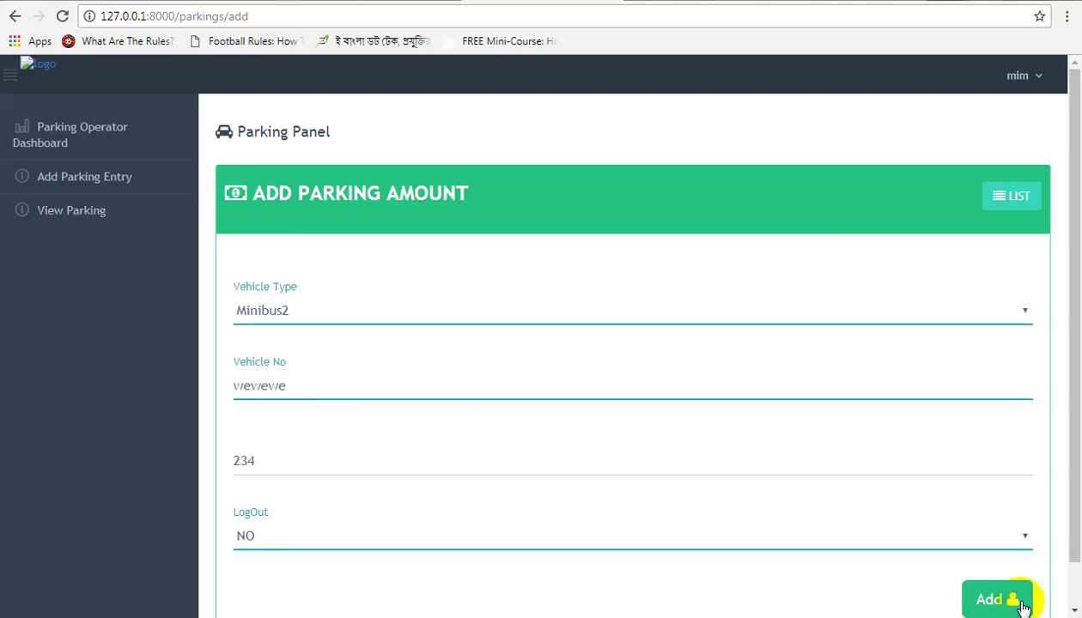
{"action": "left_click", "coordinate": [995, 601]}
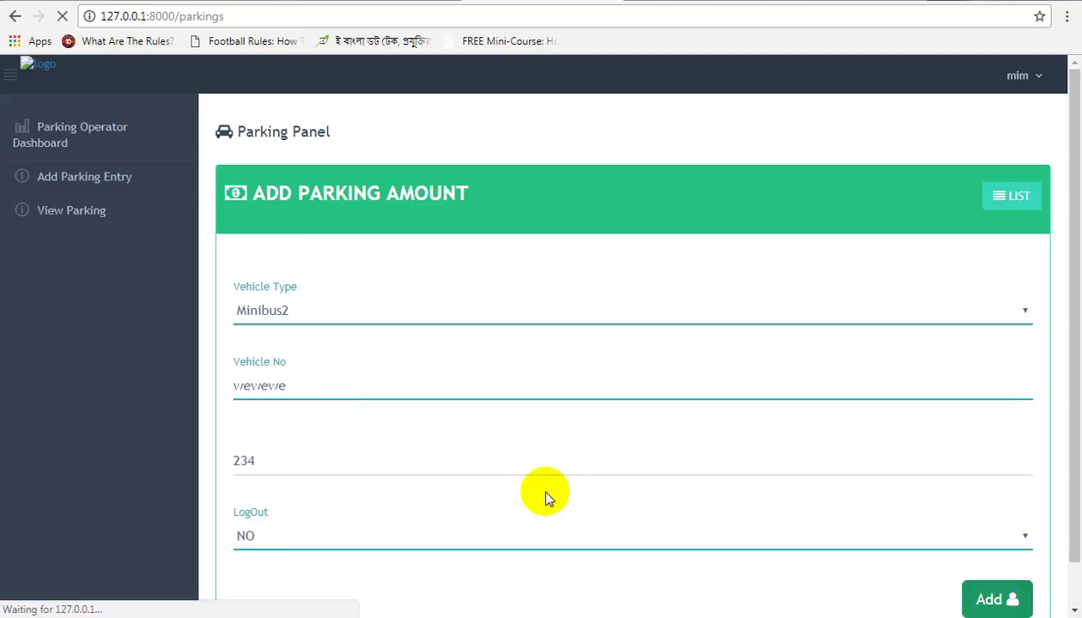
Step: Browse the Parking List and open the first record's details, vehicle ghjkb
{"action": "scroll", "coordinate": [547, 488], "scroll_direction": "down", "scroll_amount": 4}
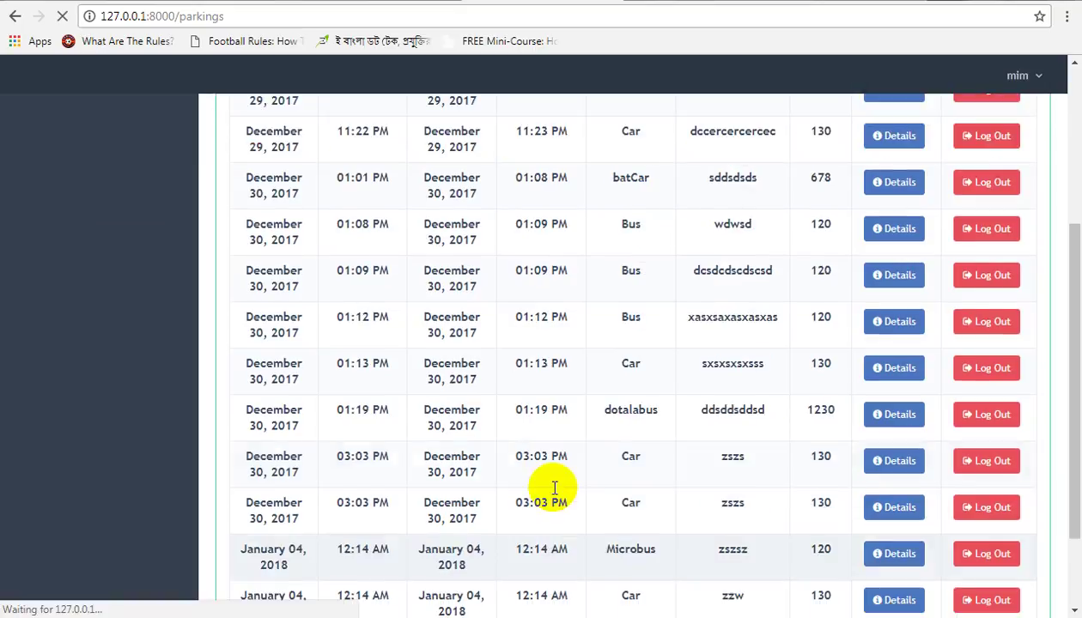
{"action": "scroll", "coordinate": [554, 492], "scroll_direction": "up", "scroll_amount": 3}
{"action": "scroll", "coordinate": [550, 490], "scroll_direction": "up", "scroll_amount": 1}
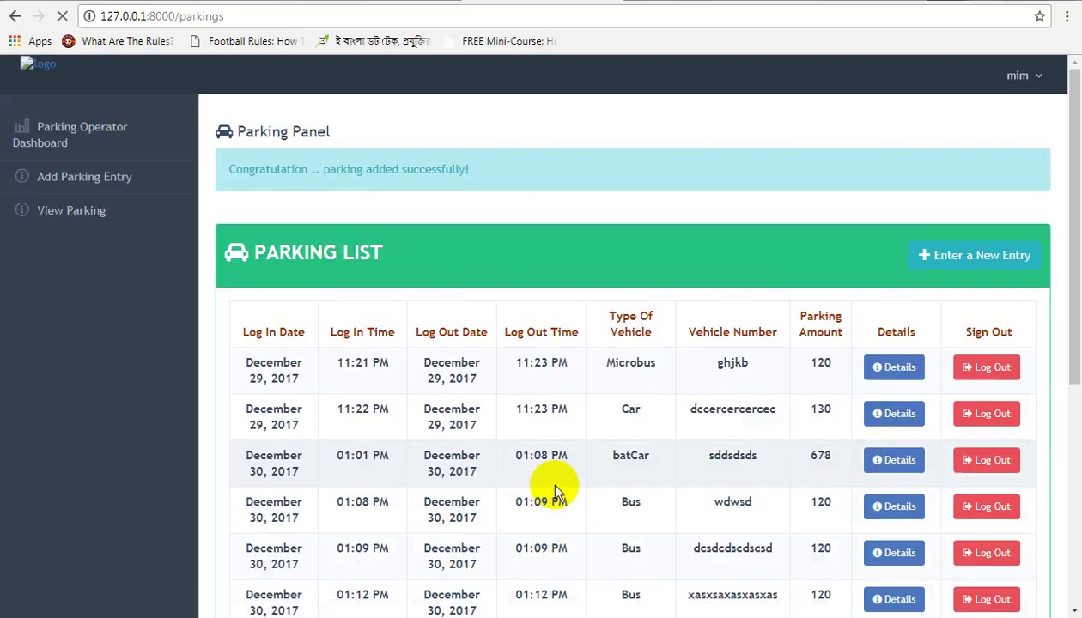
{"action": "scroll", "coordinate": [554, 487], "scroll_direction": "down", "scroll_amount": 5}
{"action": "scroll", "coordinate": [554, 486], "scroll_direction": "up", "scroll_amount": 5}
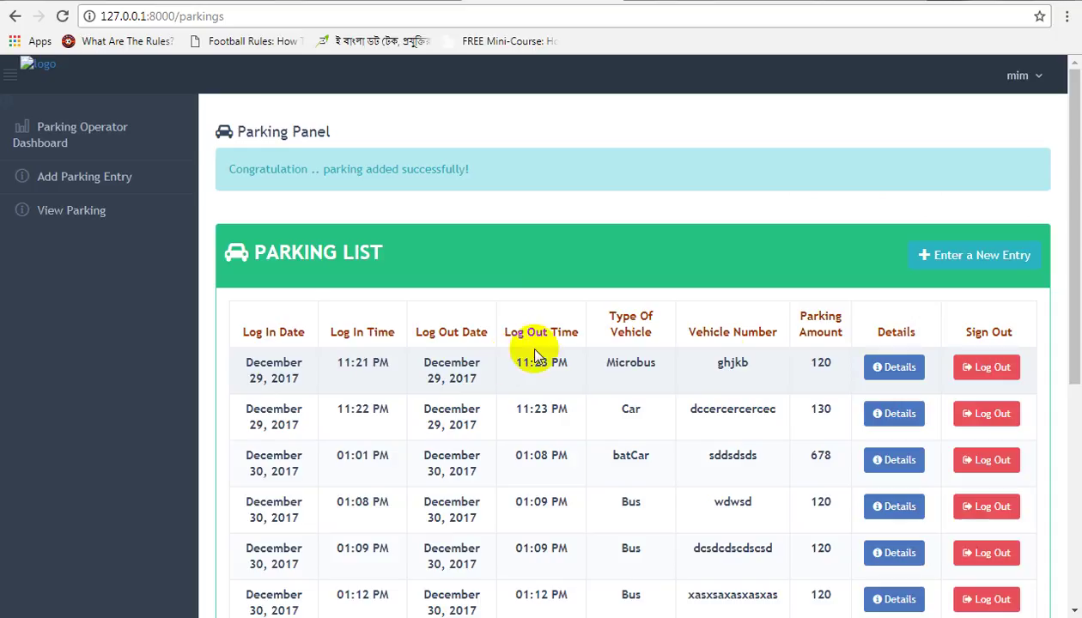
{"action": "left_click", "coordinate": [915, 370]}
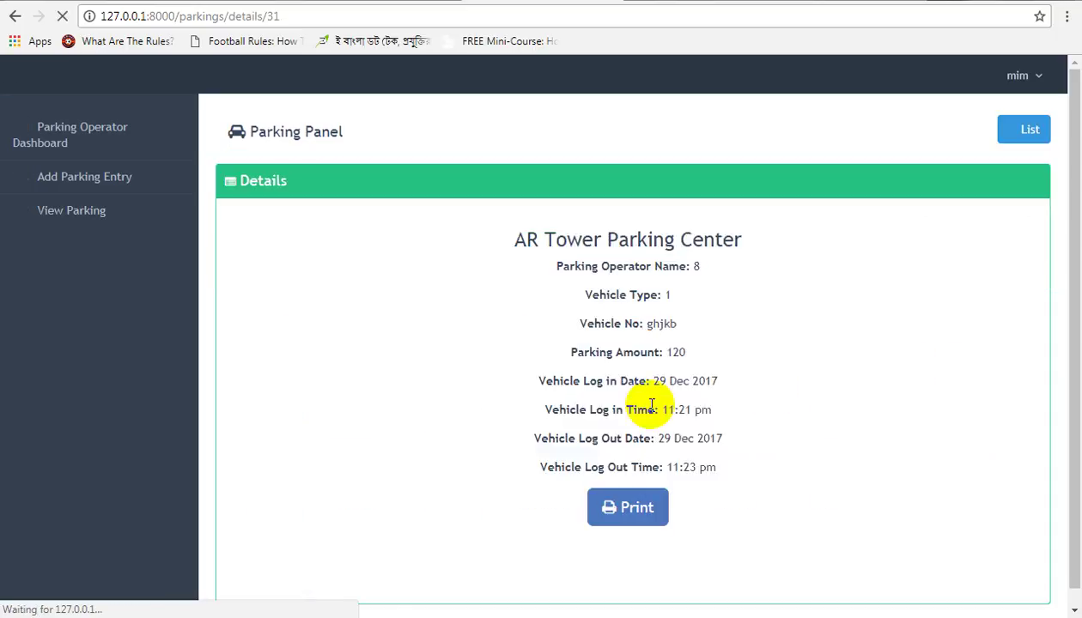
Step: Preview the ghjkb record's printout, cancel it, and log out of the parking operator account
{"action": "left_click", "coordinate": [635, 507]}
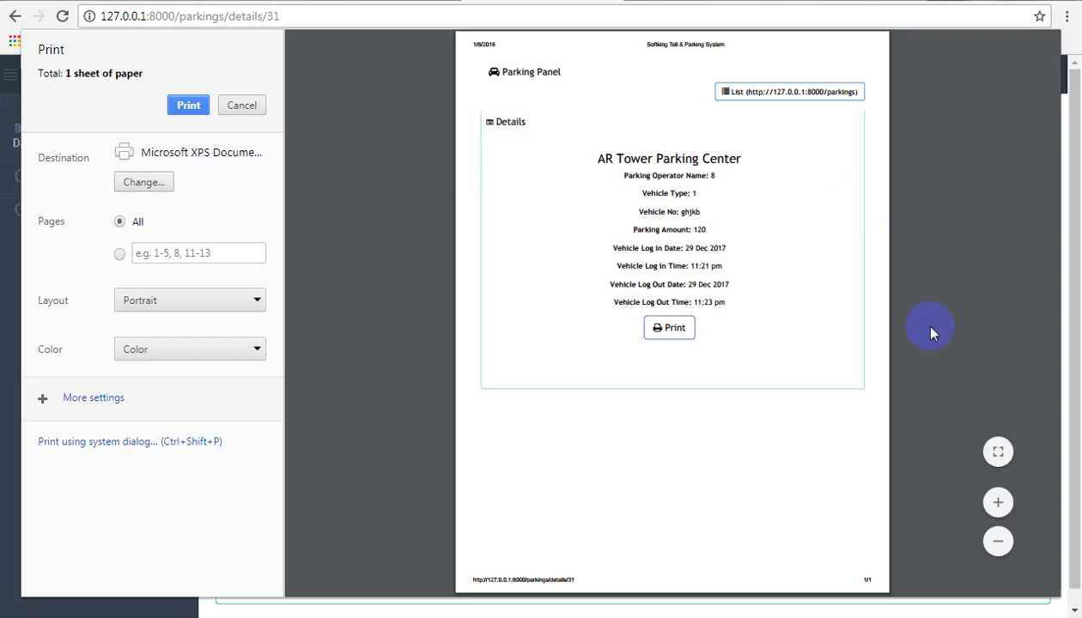
{"action": "left_click", "coordinate": [261, 109]}
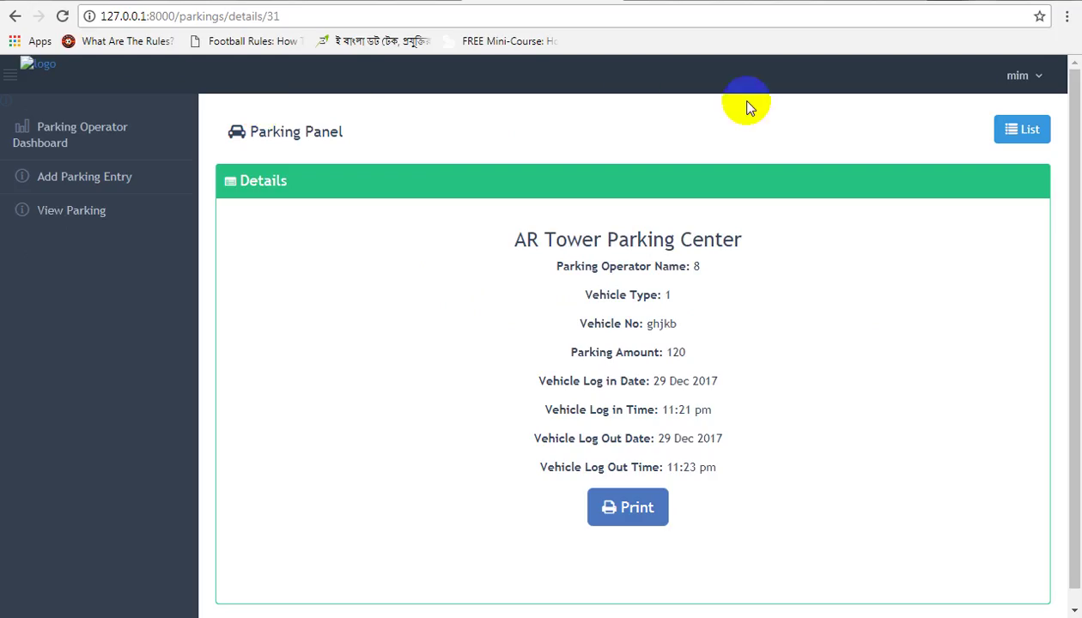
{"action": "left_click", "coordinate": [1015, 76]}
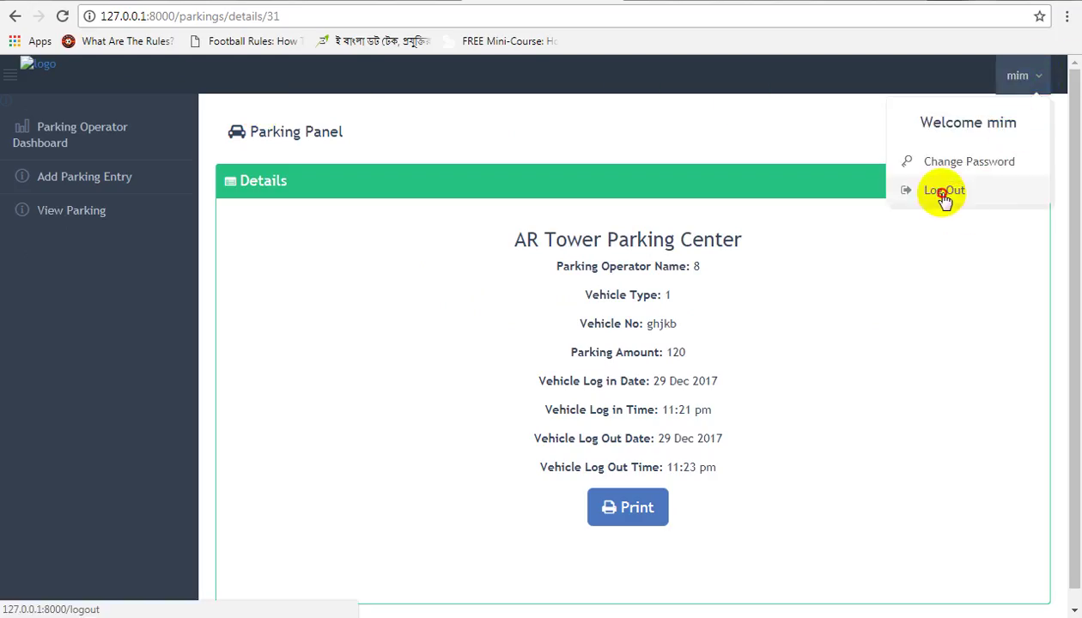
{"action": "left_click", "coordinate": [943, 192]}
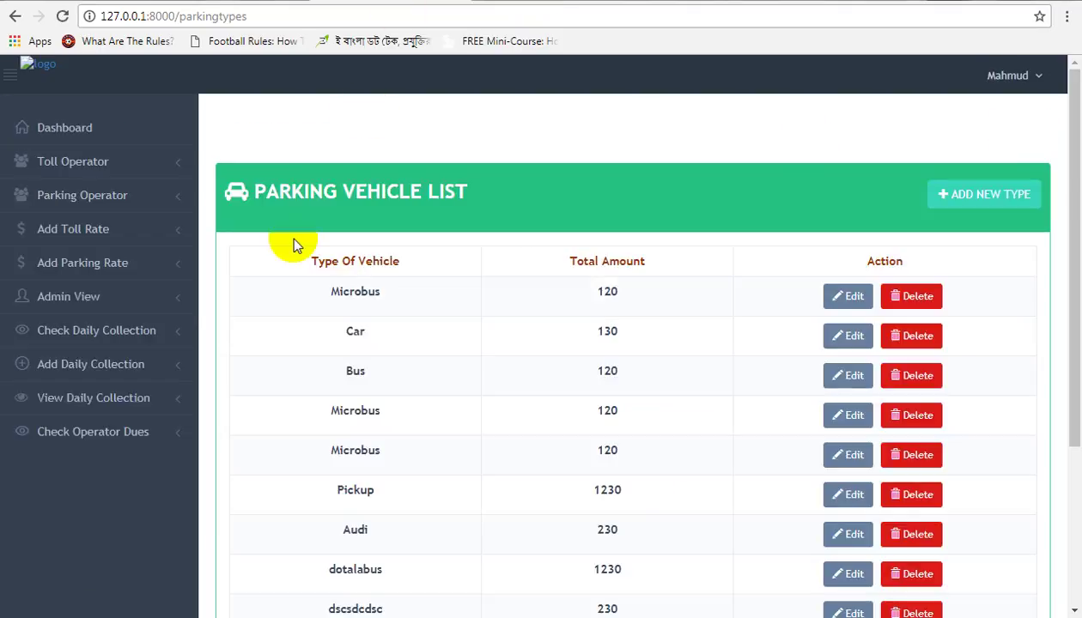
Step: Go to Admin Toll View and log in with the saved admin e-mail and password
{"action": "left_click", "coordinate": [99, 300]}
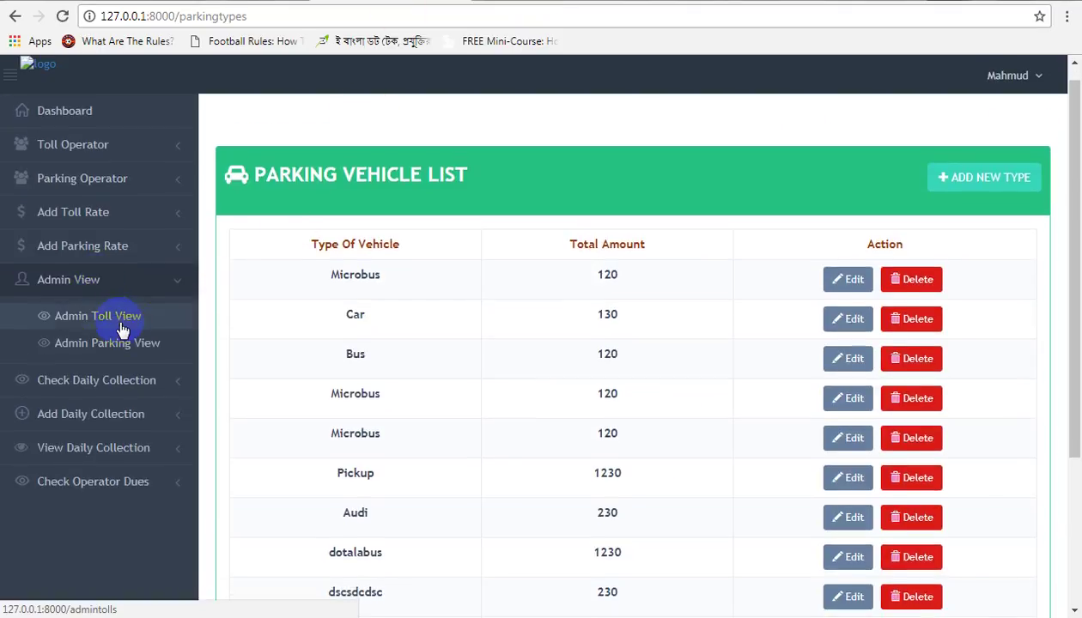
{"action": "left_click", "coordinate": [121, 327]}
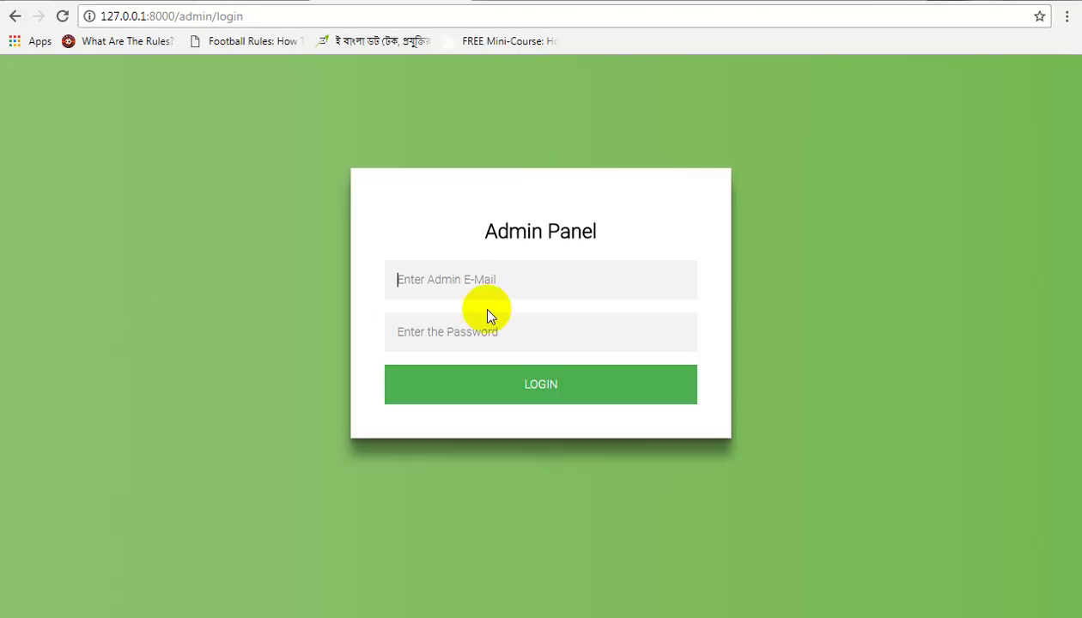
{"action": "left_click", "coordinate": [490, 280]}
{"action": "left_click", "coordinate": [490, 307]}
{"action": "left_click", "coordinate": [490, 320]}
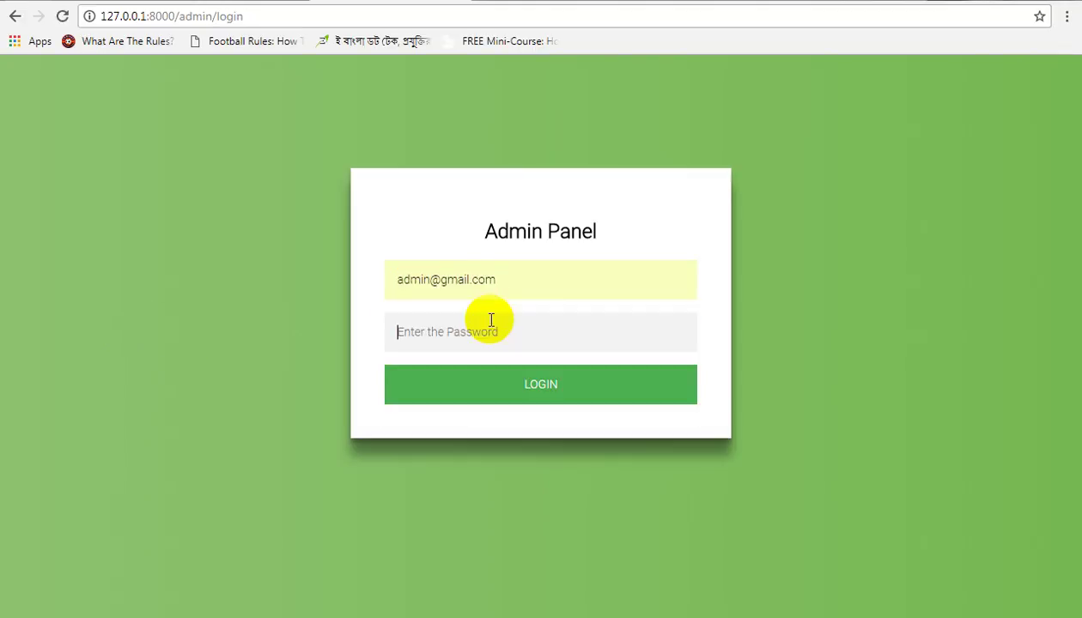
{"action": "type", "text": "12345"}
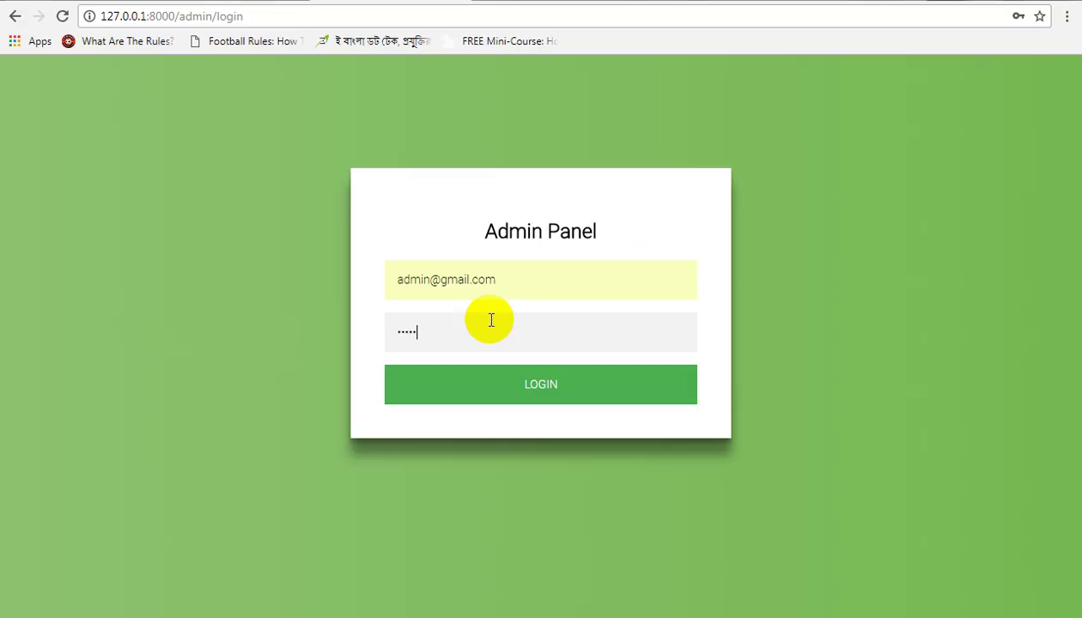
{"action": "type", "text": "6"}
{"action": "left_click", "coordinate": [504, 385]}
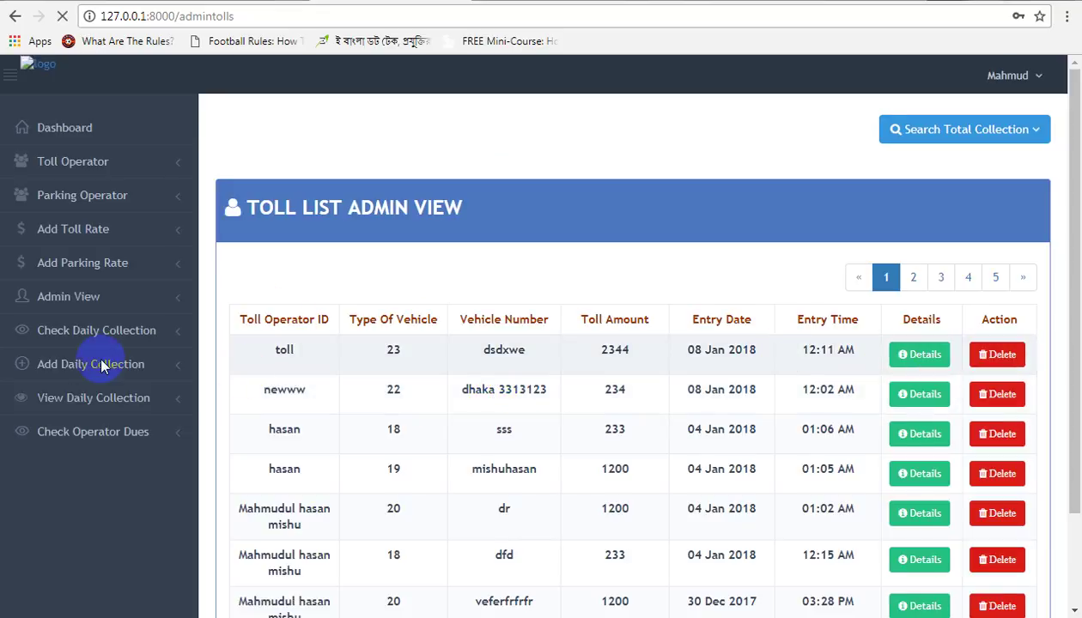
Step: Show the Day Wise toll list for 01/08/2018, totalling 2578.00 BDT from two entries
{"action": "left_click", "coordinate": [985, 135]}
{"action": "left_click", "coordinate": [975, 168]}
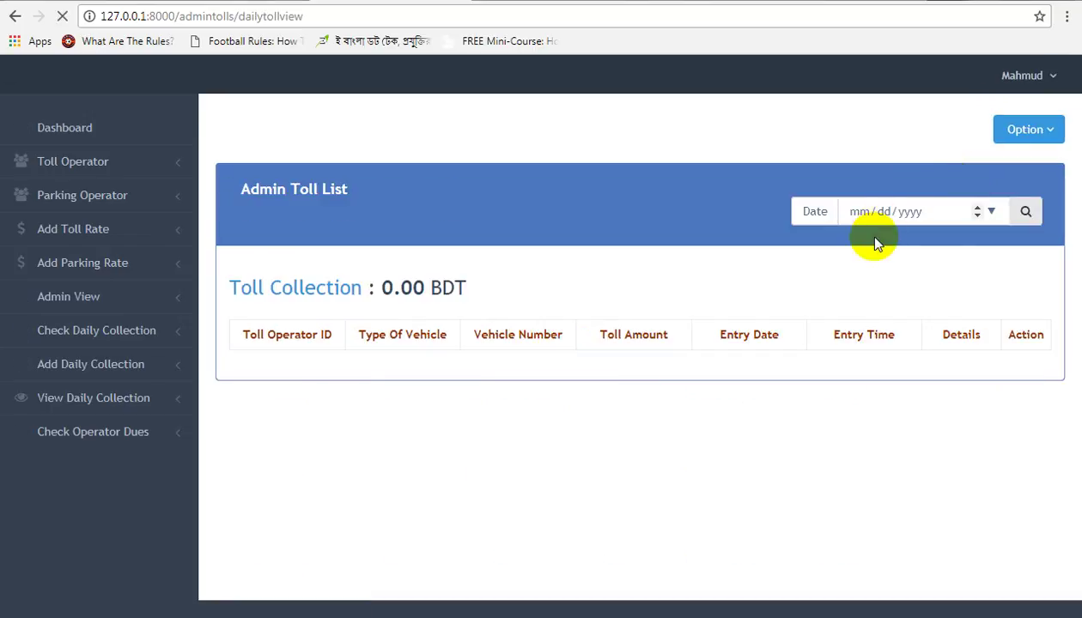
{"action": "left_click", "coordinate": [991, 213]}
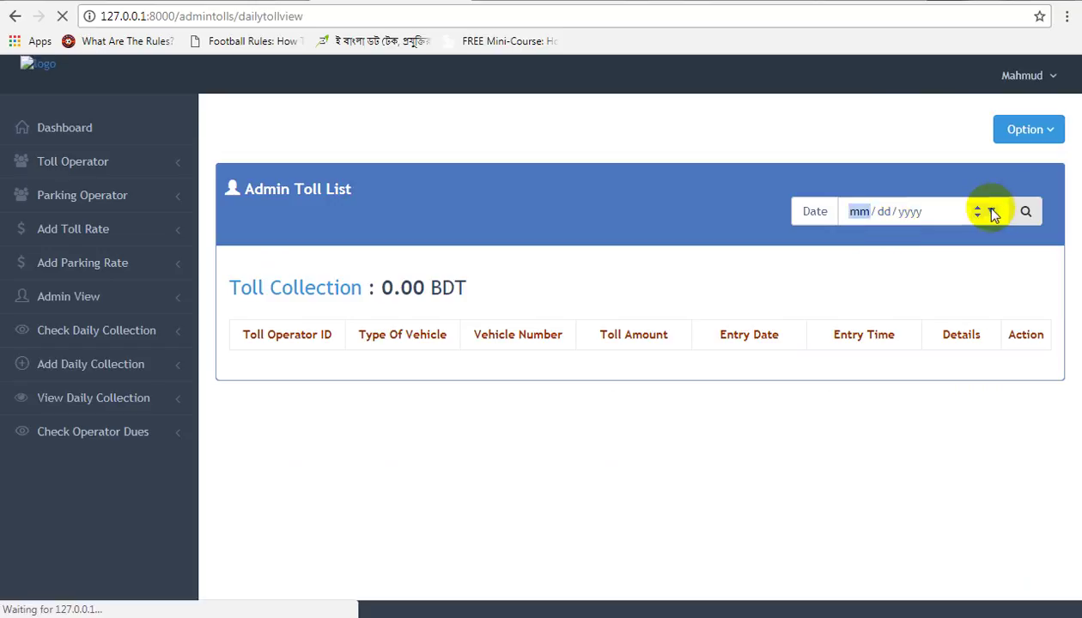
{"action": "left_click", "coordinate": [992, 212]}
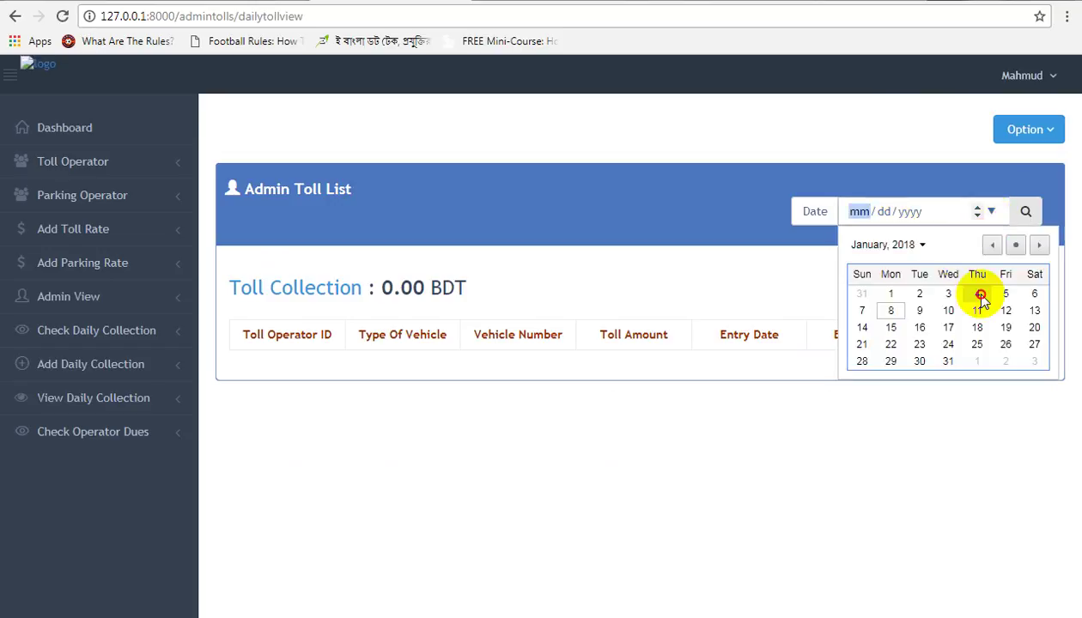
{"action": "left_click", "coordinate": [980, 296]}
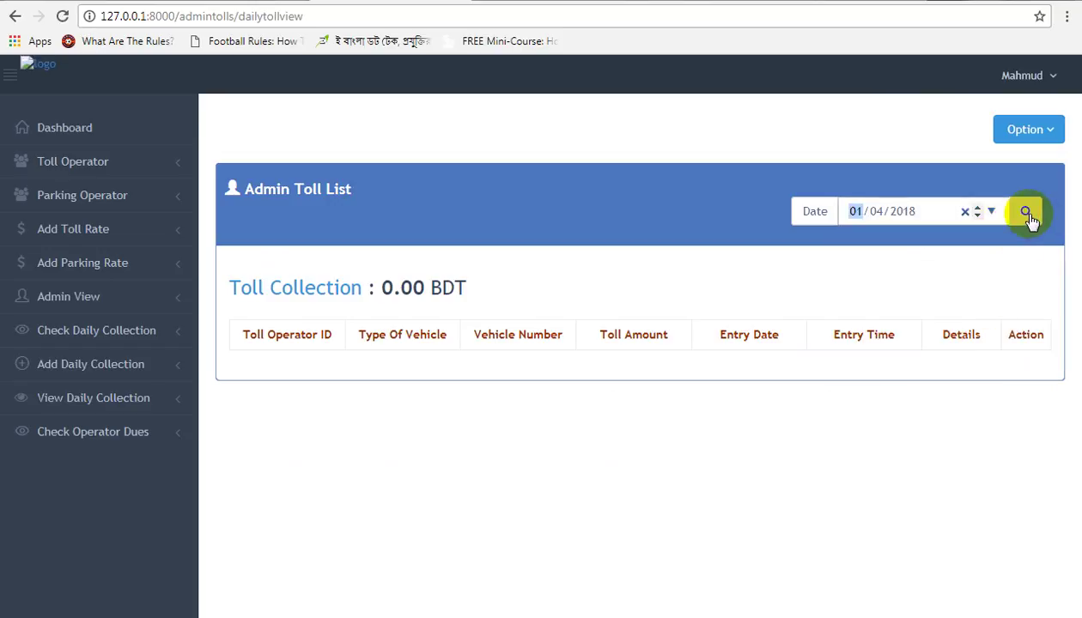
{"action": "left_click", "coordinate": [991, 212]}
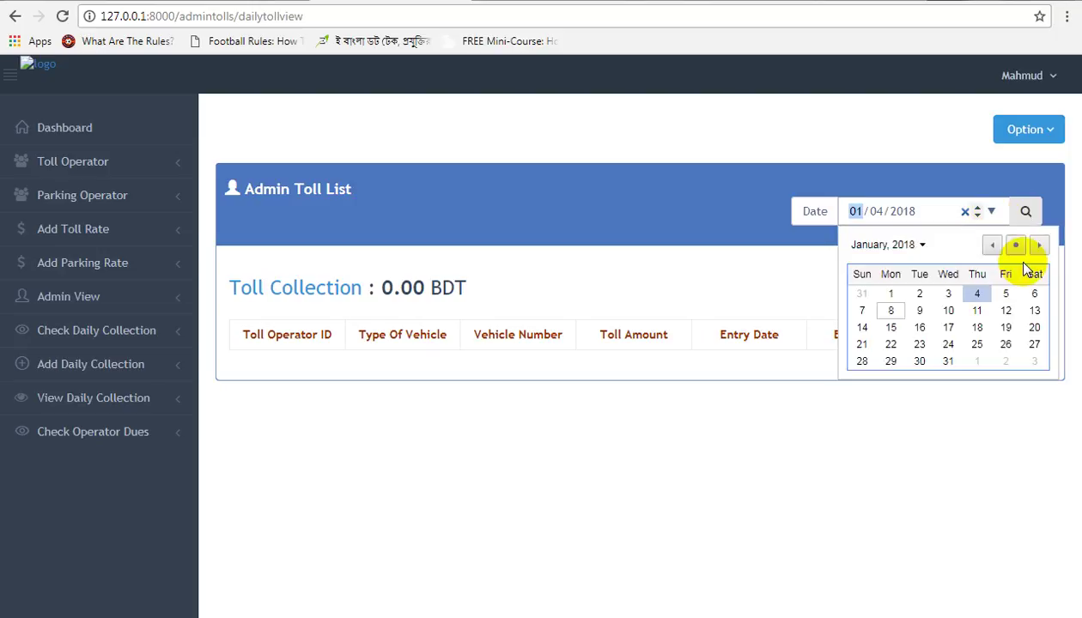
{"action": "left_click", "coordinate": [891, 311]}
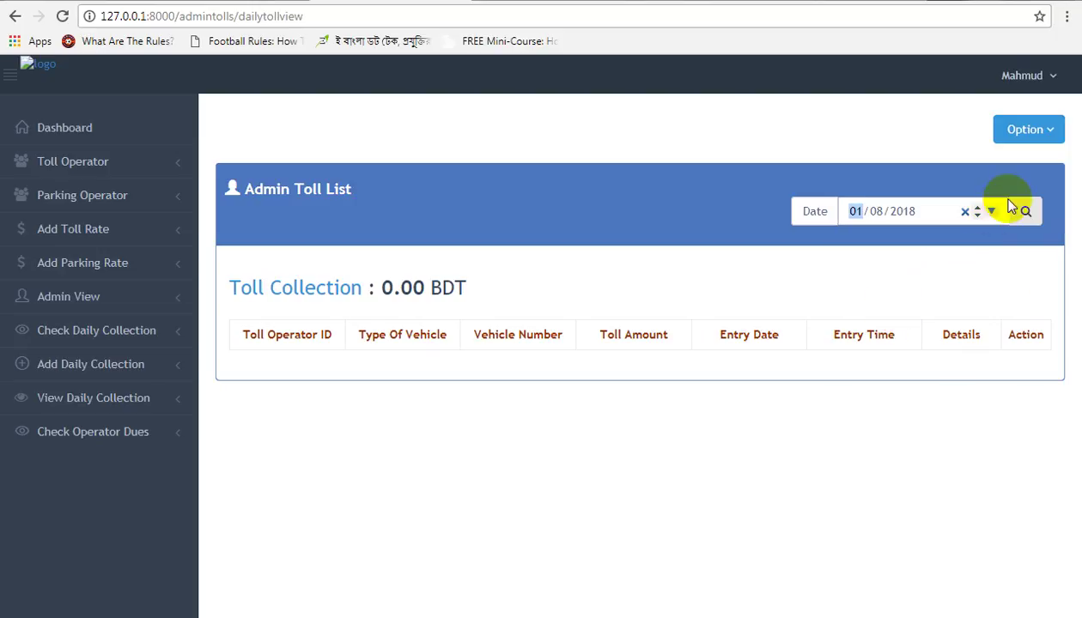
{"action": "left_click", "coordinate": [1024, 211]}
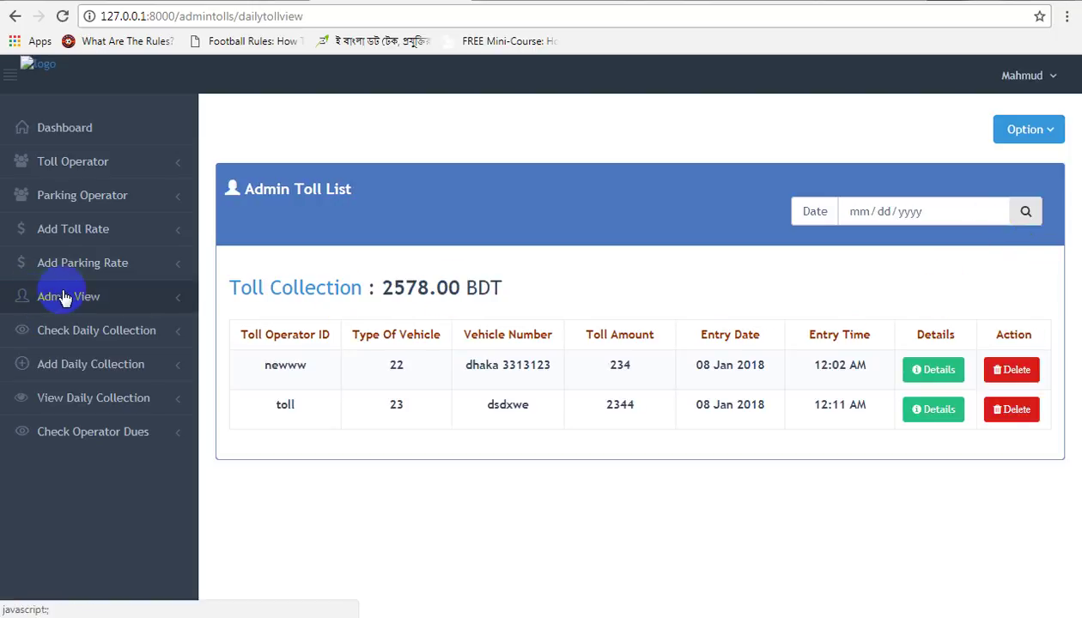
{"action": "left_click", "coordinate": [1042, 139]}
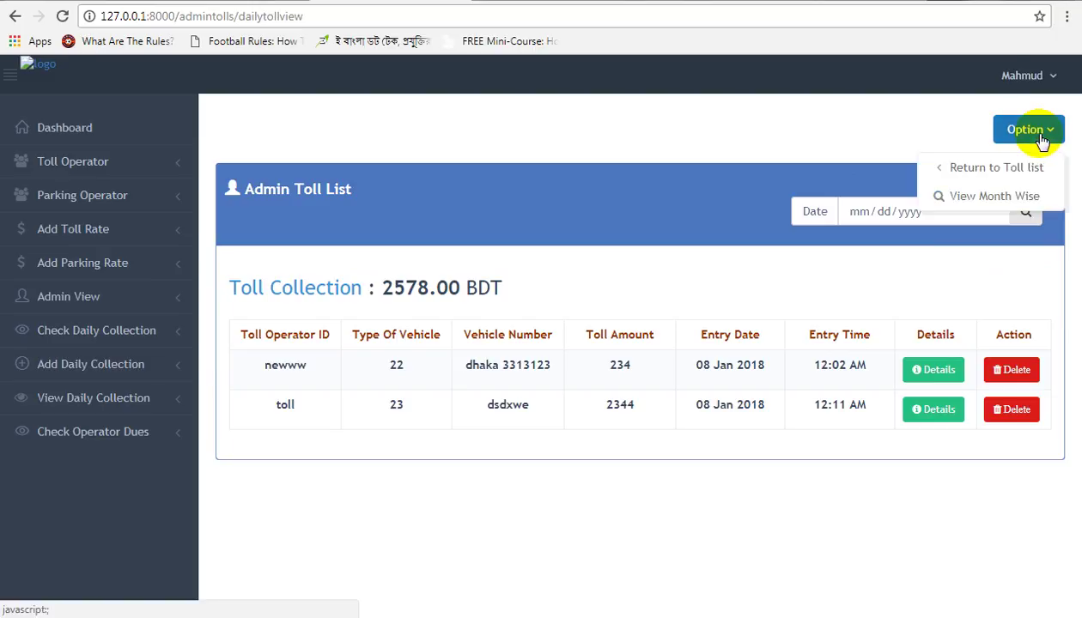
Step: View tolls month-wise from 01/01/2018 to 01/08/2018, totalling 2866.00 BDT
{"action": "left_click", "coordinate": [1006, 195]}
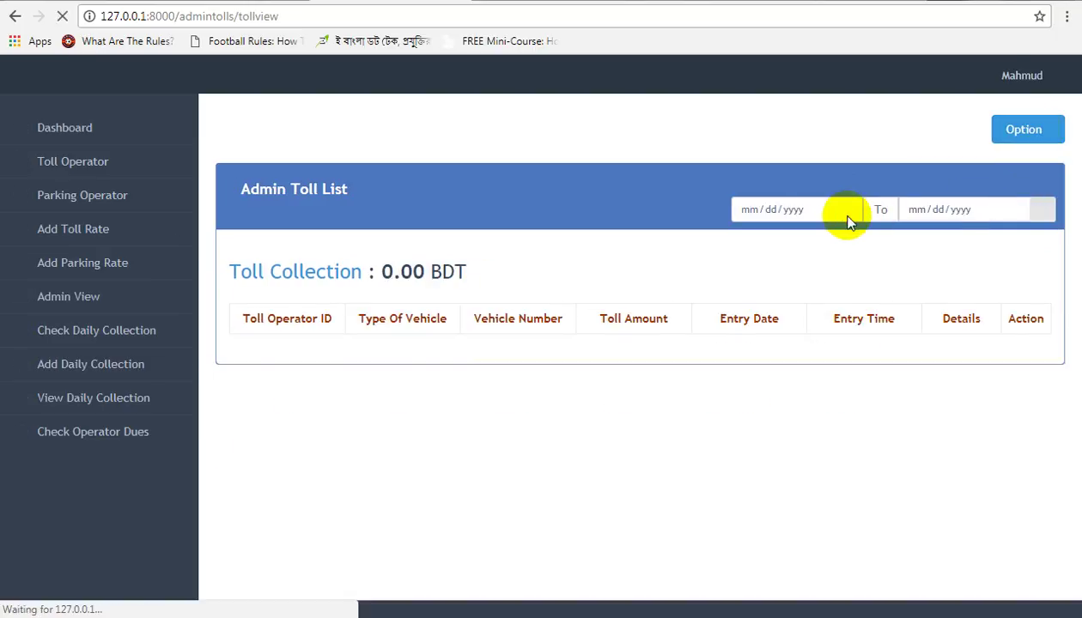
{"action": "left_click", "coordinate": [844, 211]}
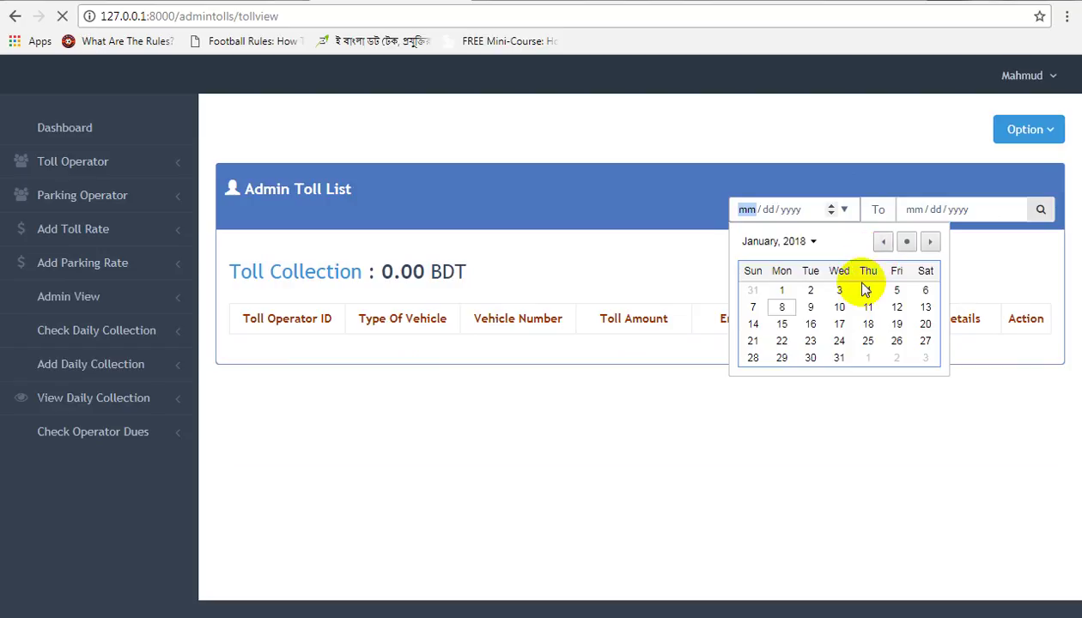
{"action": "left_click", "coordinate": [780, 292]}
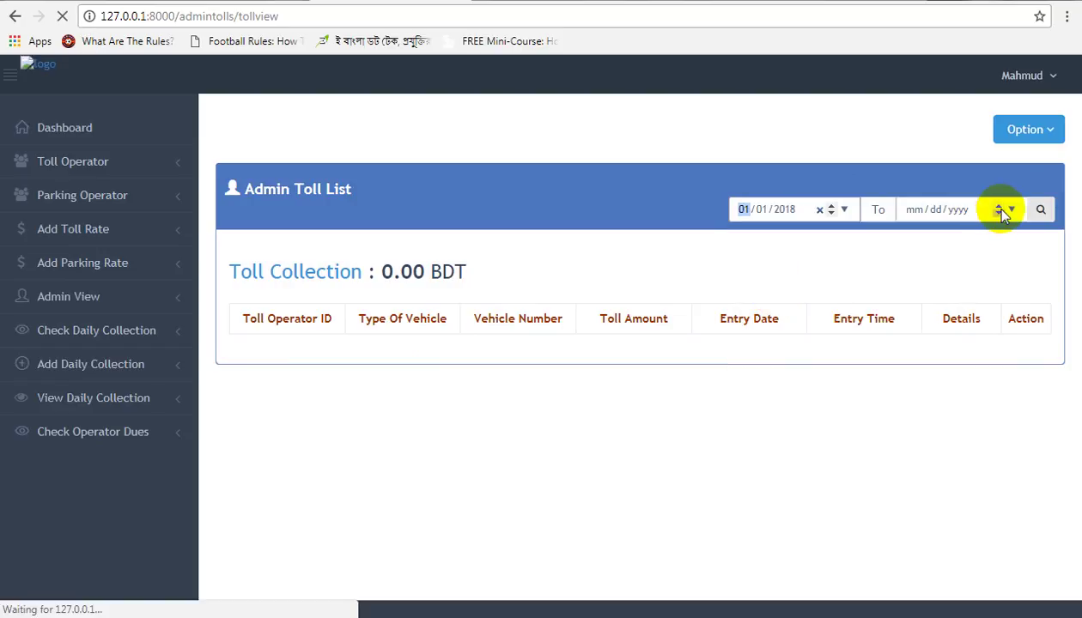
{"action": "left_click", "coordinate": [1008, 209]}
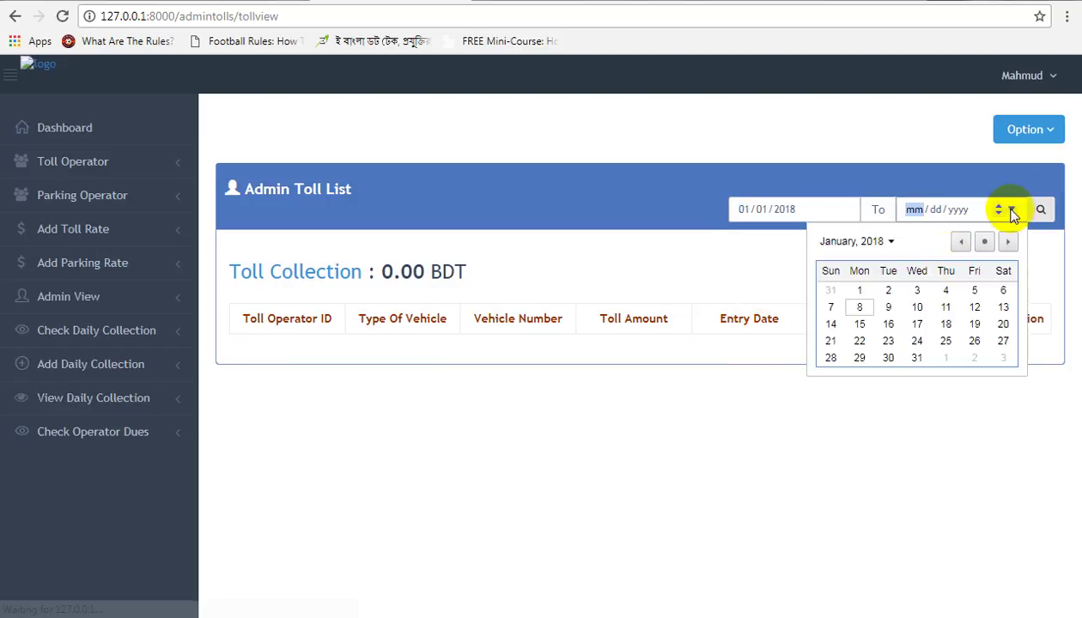
{"action": "left_click", "coordinate": [862, 307]}
{"action": "left_click", "coordinate": [1037, 212]}
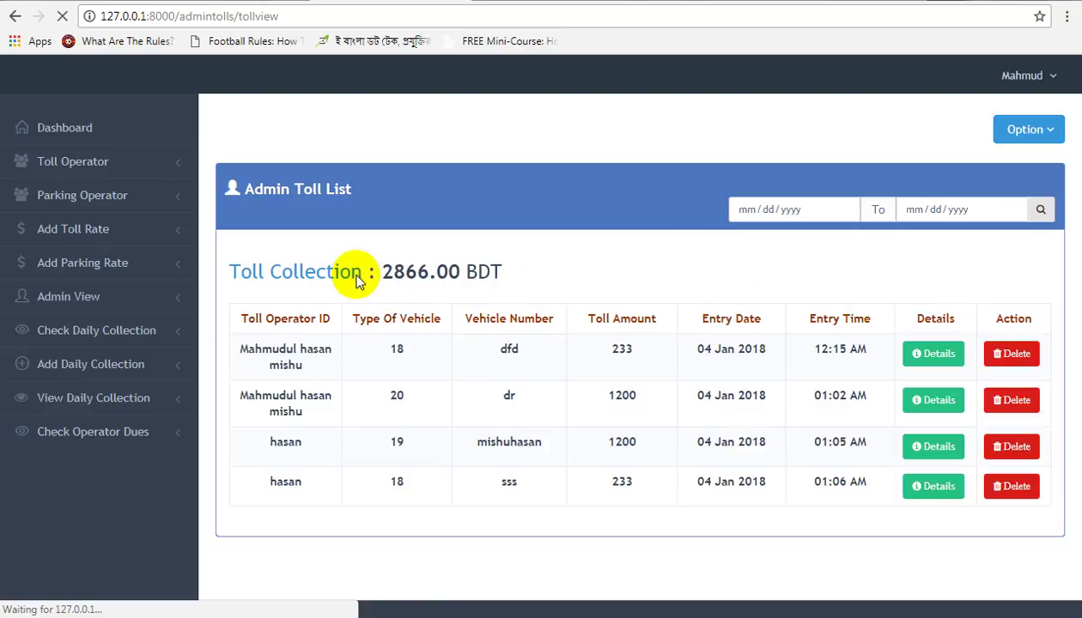
{"action": "left_click", "coordinate": [100, 376]}
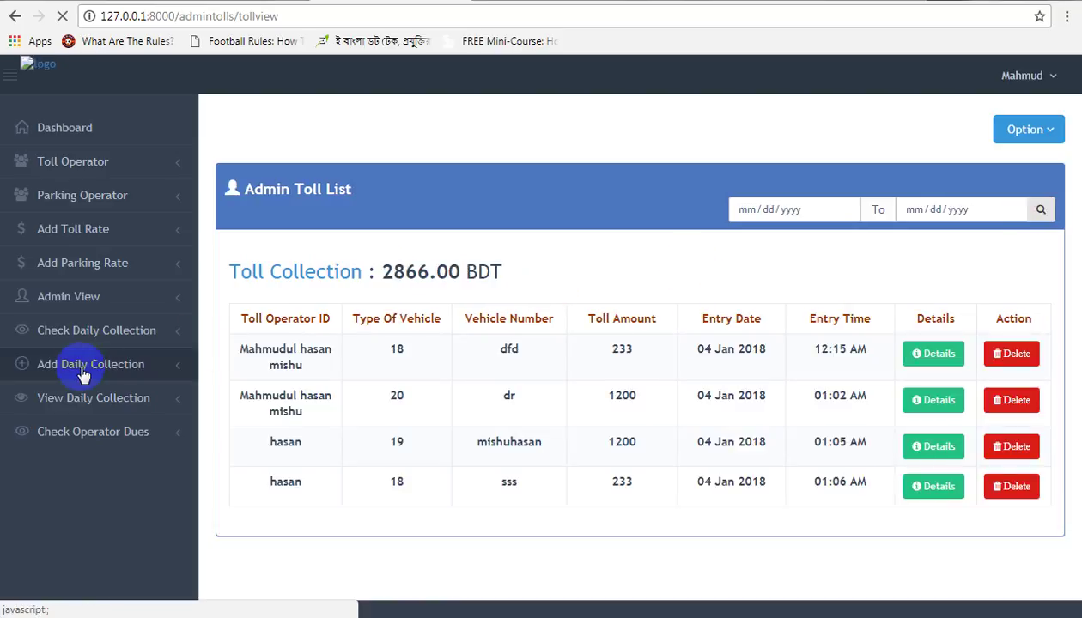
{"action": "left_click", "coordinate": [81, 375]}
Step: Start a daily toll collection for operator toll dated 01/08/2018, then reload the form
{"action": "left_click", "coordinate": [83, 406]}
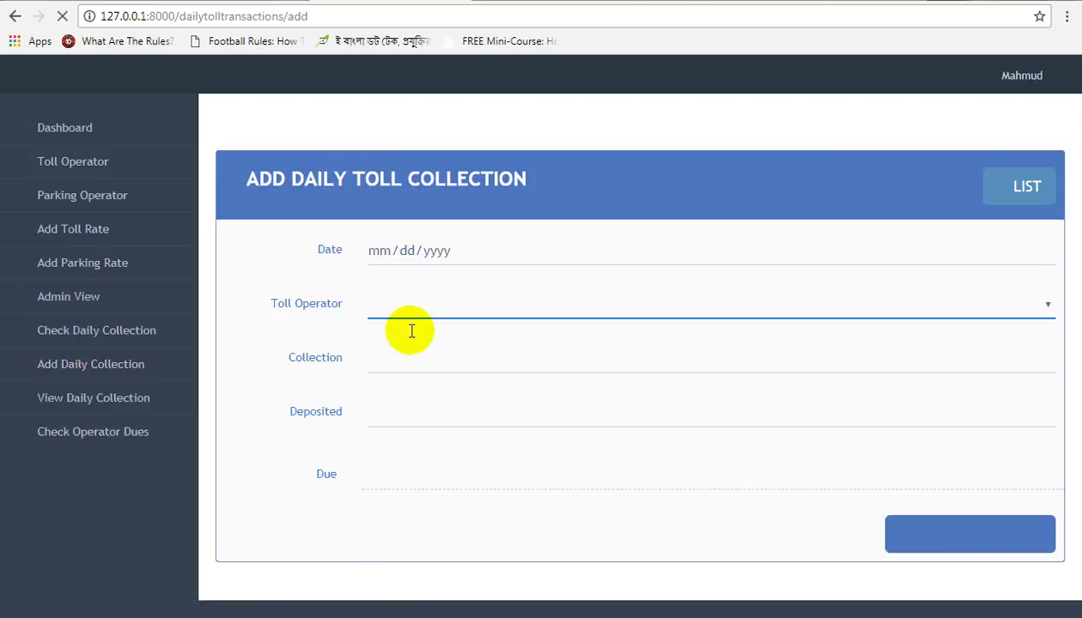
{"action": "left_click", "coordinate": [414, 318]}
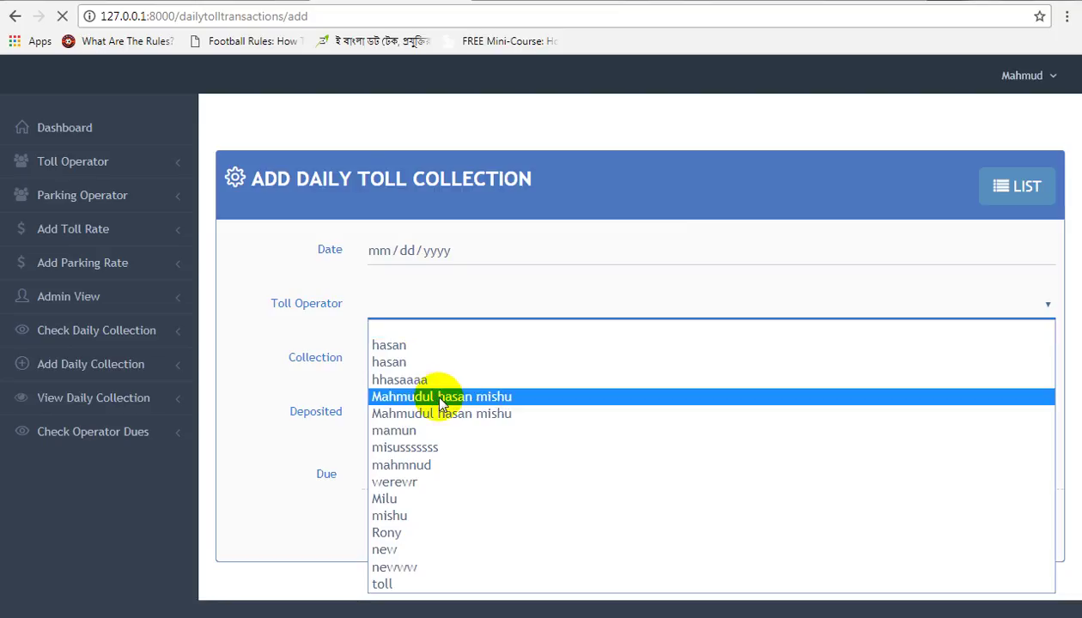
{"action": "left_click", "coordinate": [438, 395]}
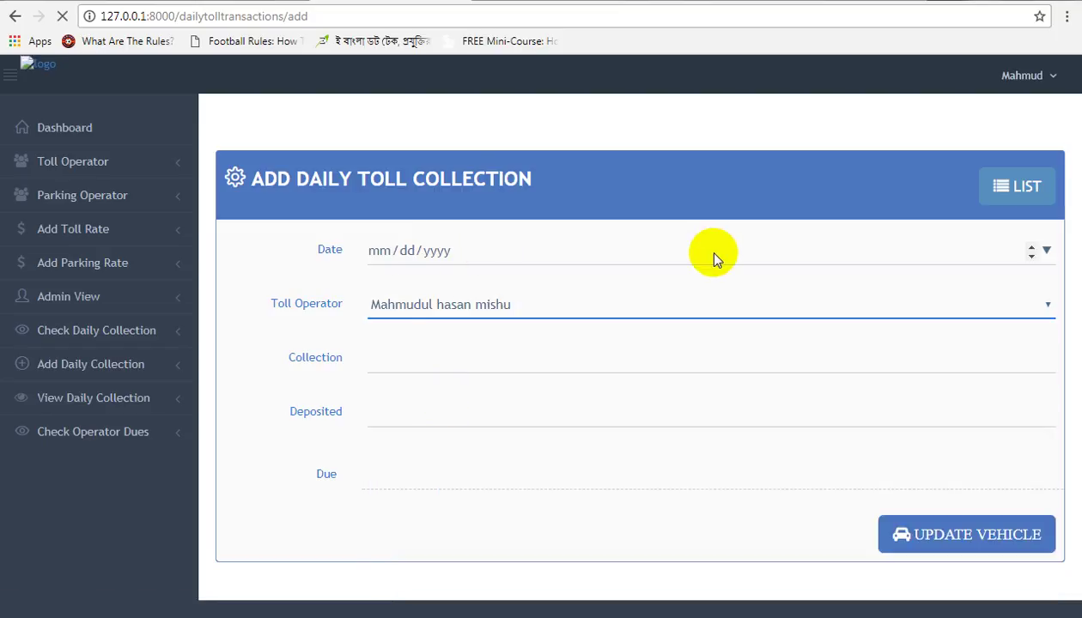
{"action": "left_click", "coordinate": [1047, 251]}
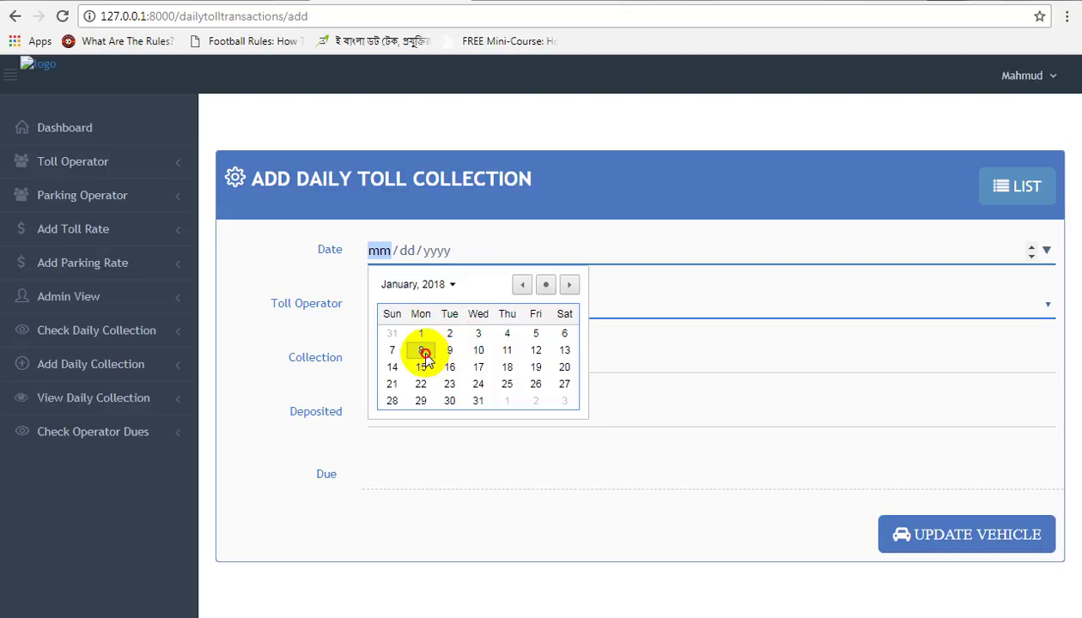
{"action": "left_click", "coordinate": [422, 351]}
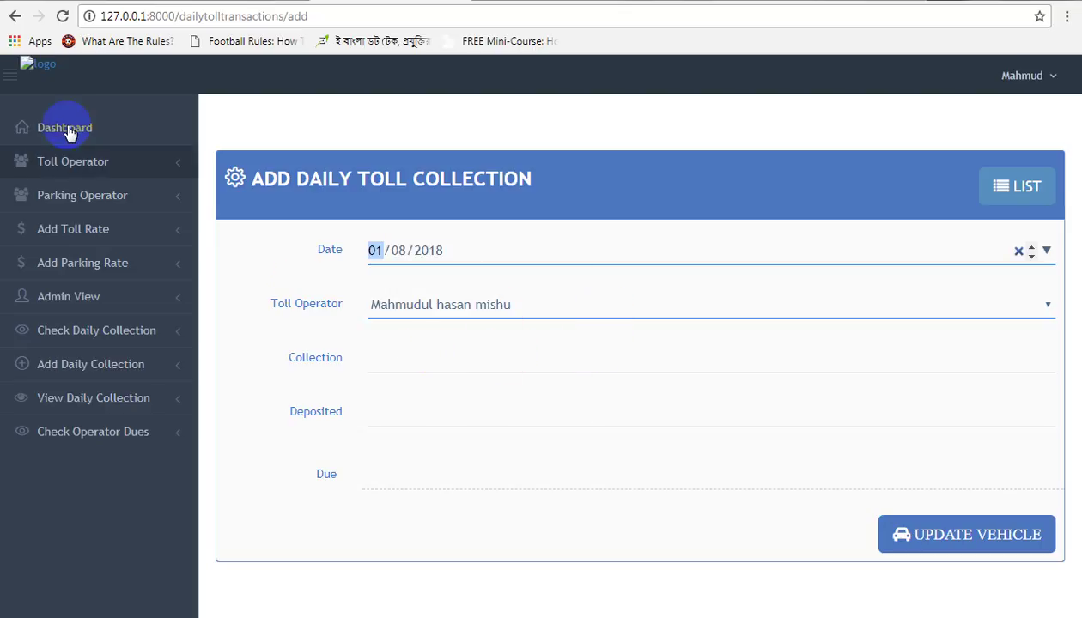
{"action": "left_click", "coordinate": [64, 17]}
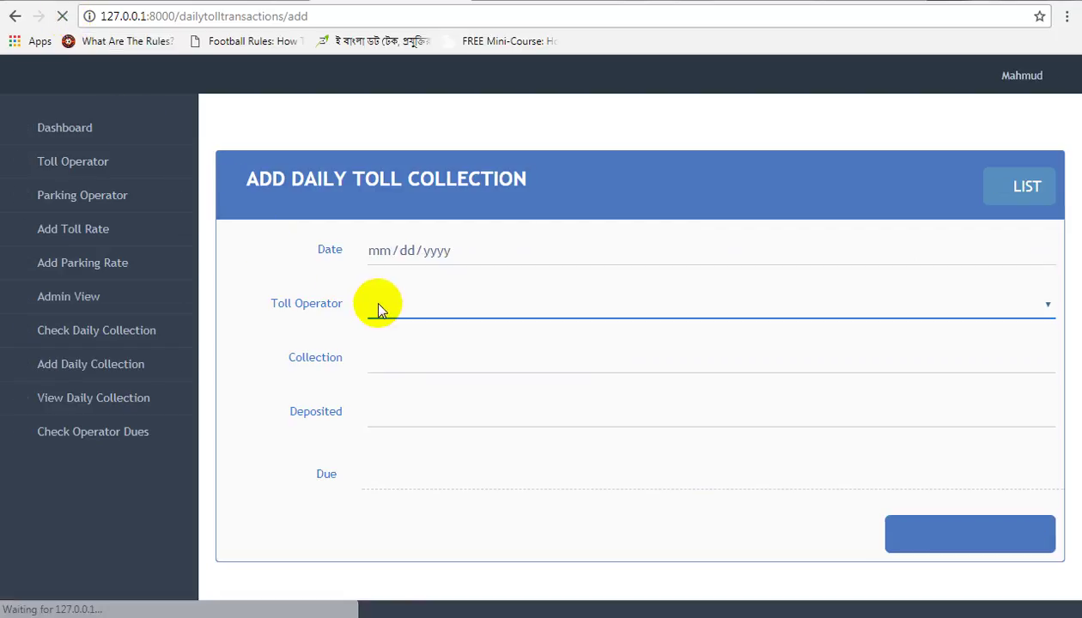
Step: Enter date 01/08/2018, operator toll and deposited 0, and save the collection
{"action": "left_click", "coordinate": [489, 257]}
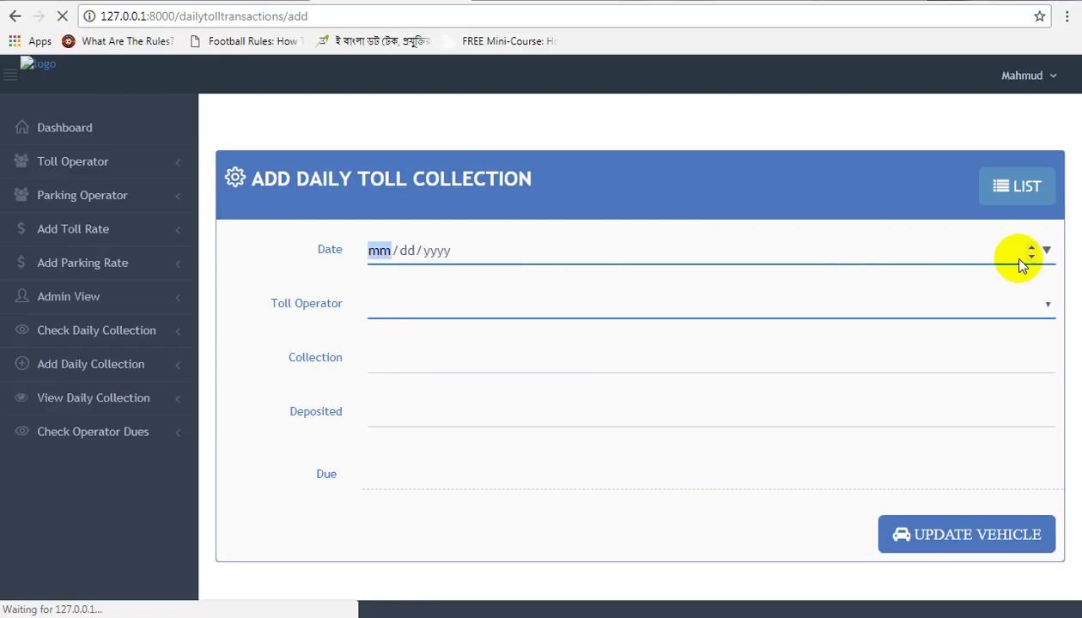
{"action": "left_click", "coordinate": [1044, 251]}
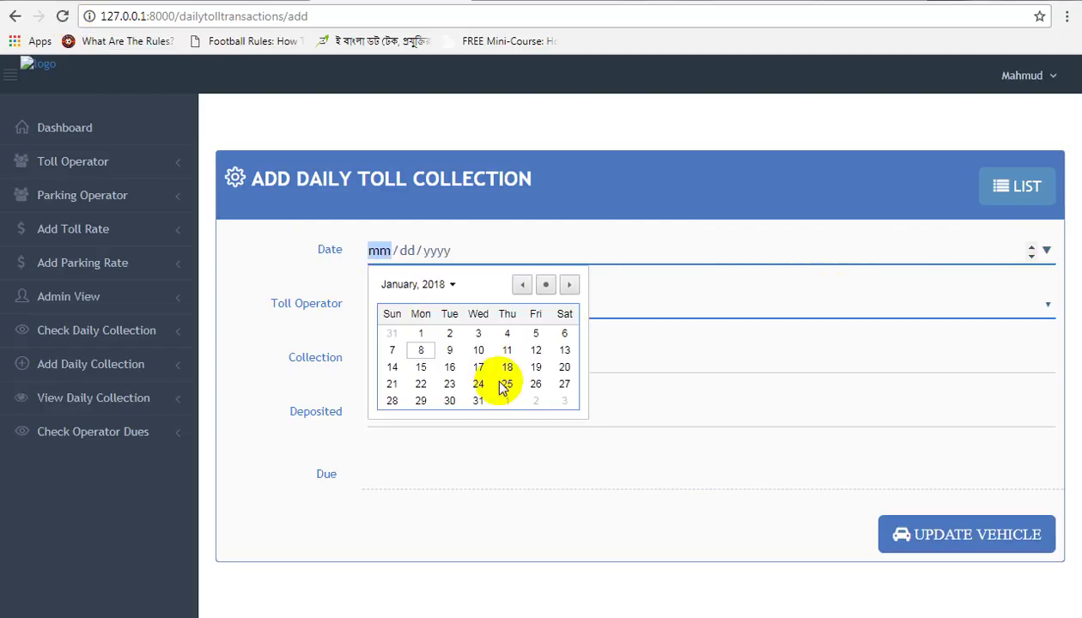
{"action": "left_click", "coordinate": [422, 351]}
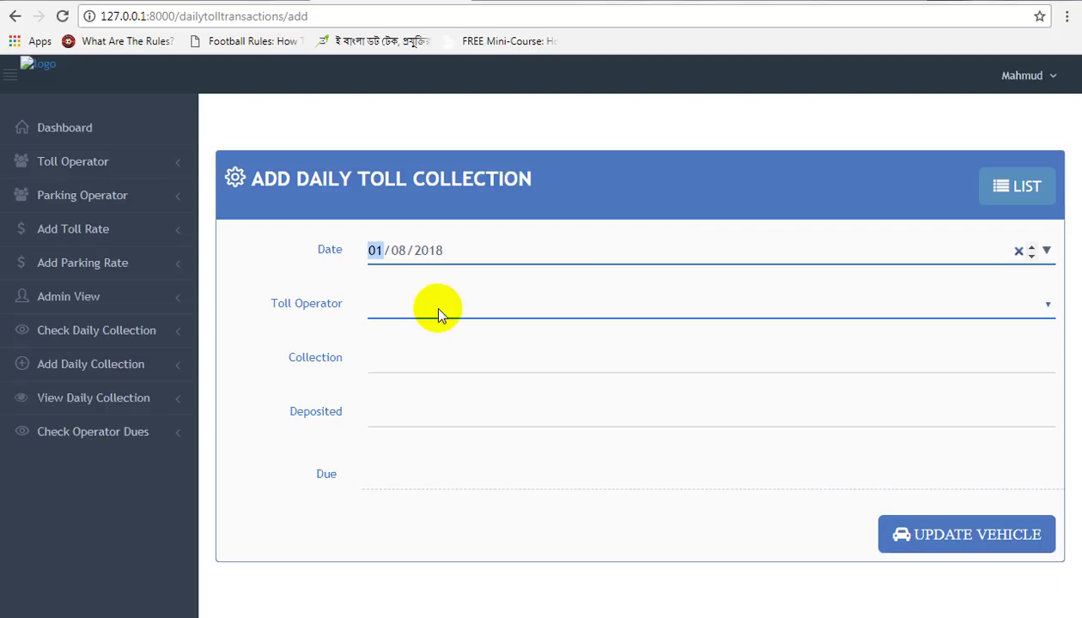
{"action": "left_click", "coordinate": [438, 314]}
{"action": "left_click", "coordinate": [386, 584]}
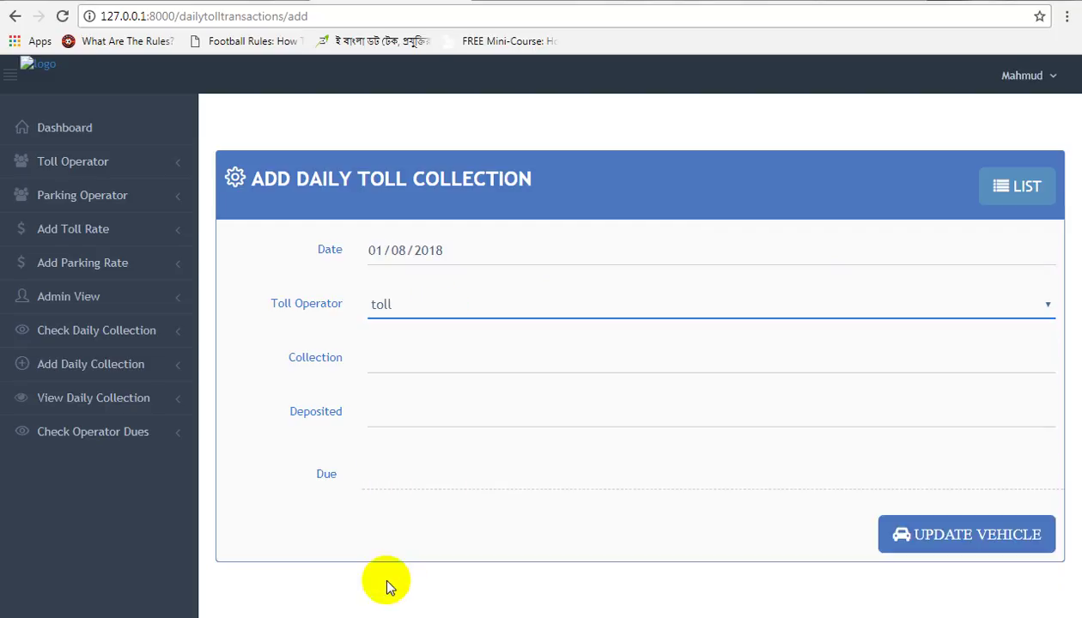
{"action": "left_click", "coordinate": [409, 415]}
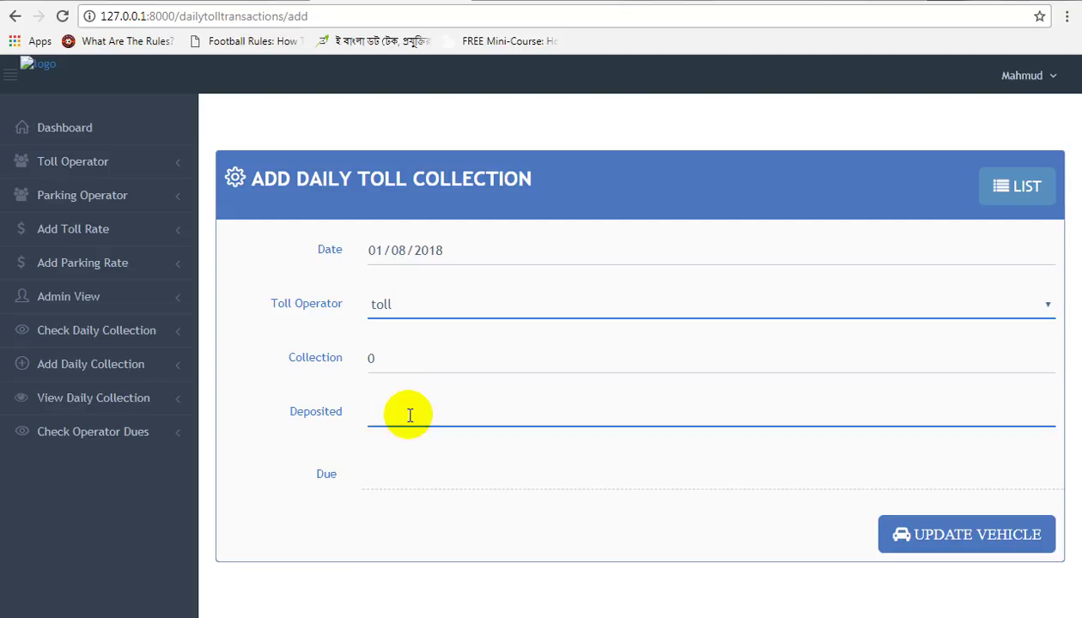
{"action": "type", "text": "0"}
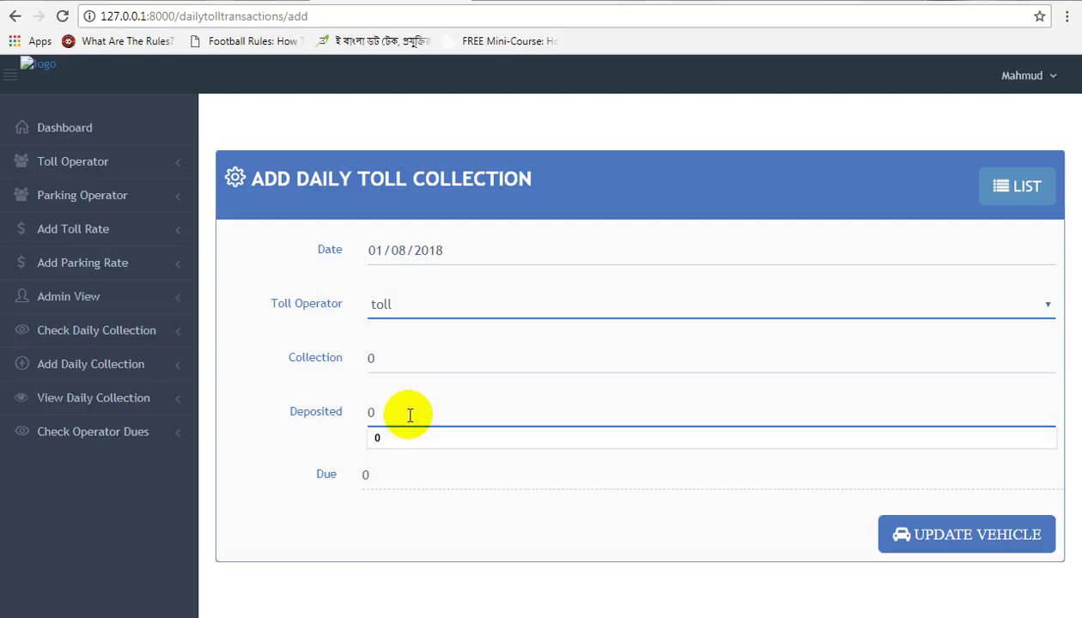
{"action": "left_click", "coordinate": [923, 534]}
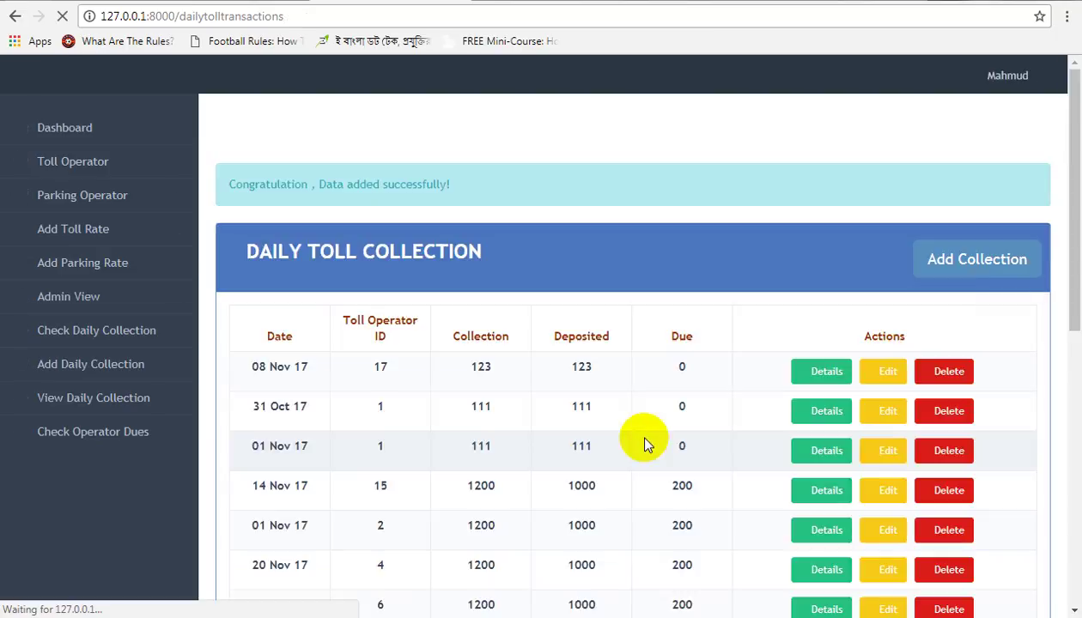
Step: Navigate the admin sidebar past the daily toll collection list to the Toll Operator dues page
{"action": "scroll", "coordinate": [441, 483], "scroll_direction": "down", "scroll_amount": 2}
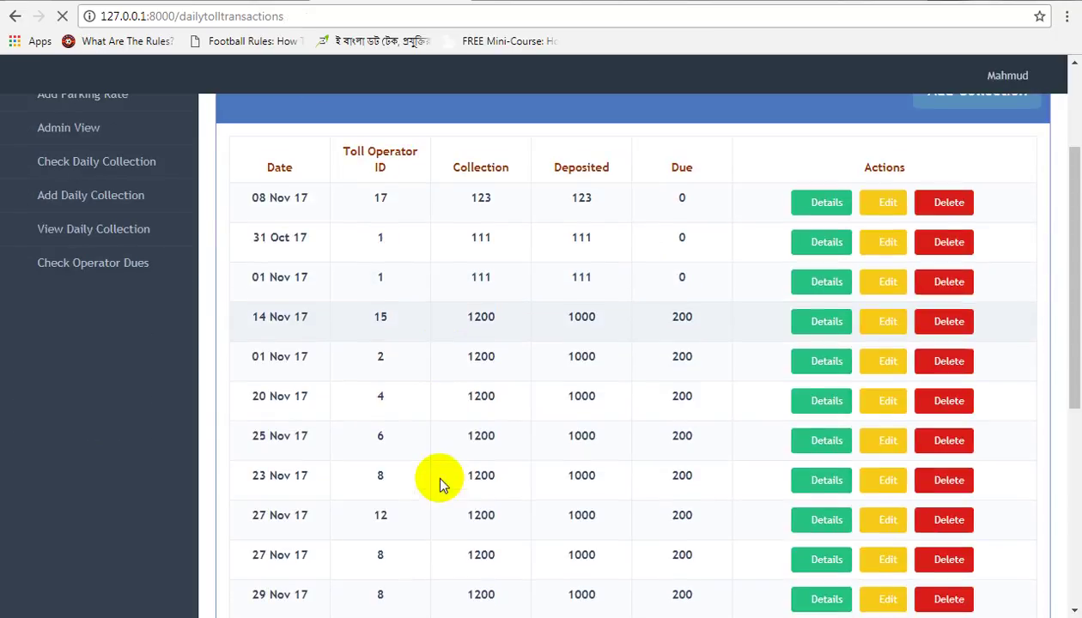
{"action": "scroll", "coordinate": [440, 483], "scroll_direction": "up", "scroll_amount": 2}
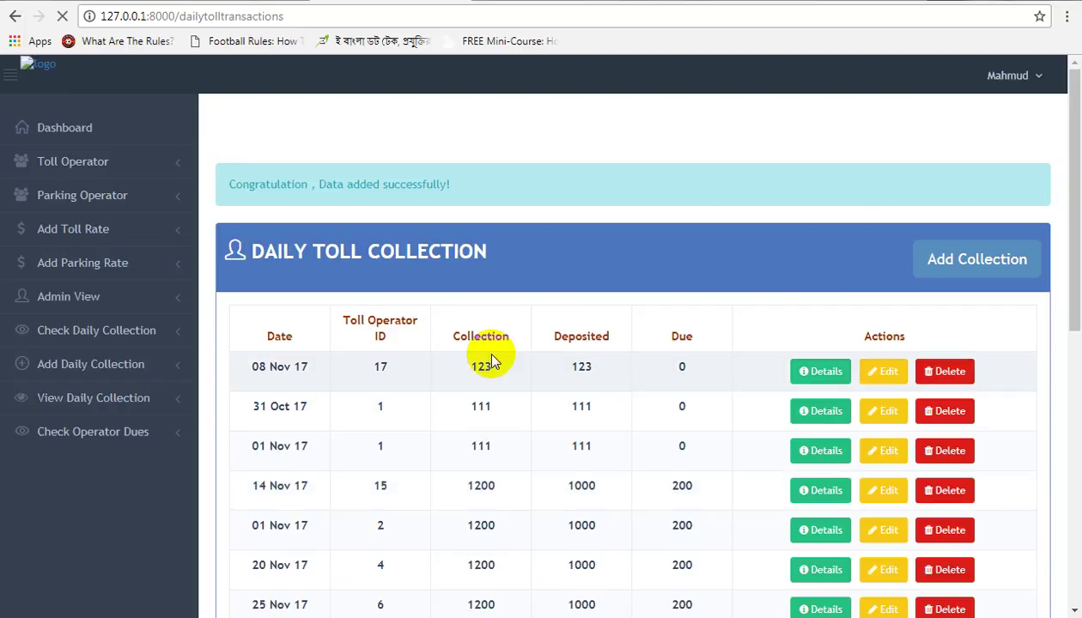
{"action": "left_click", "coordinate": [77, 298]}
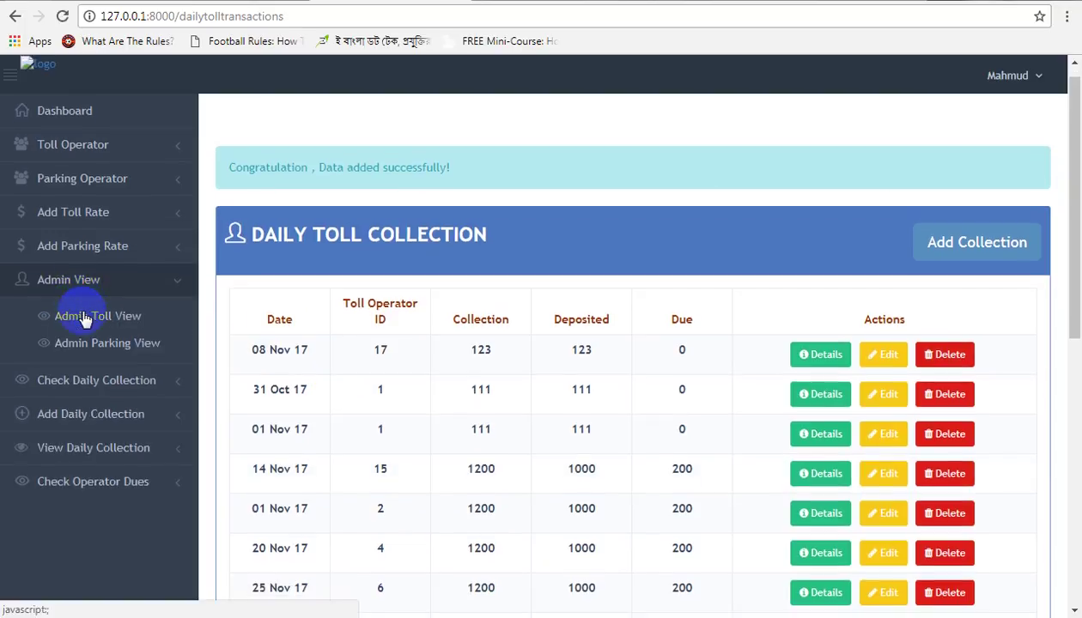
{"action": "left_click", "coordinate": [95, 454]}
{"action": "scroll", "coordinate": [96, 447], "scroll_direction": "down", "scroll_amount": 2}
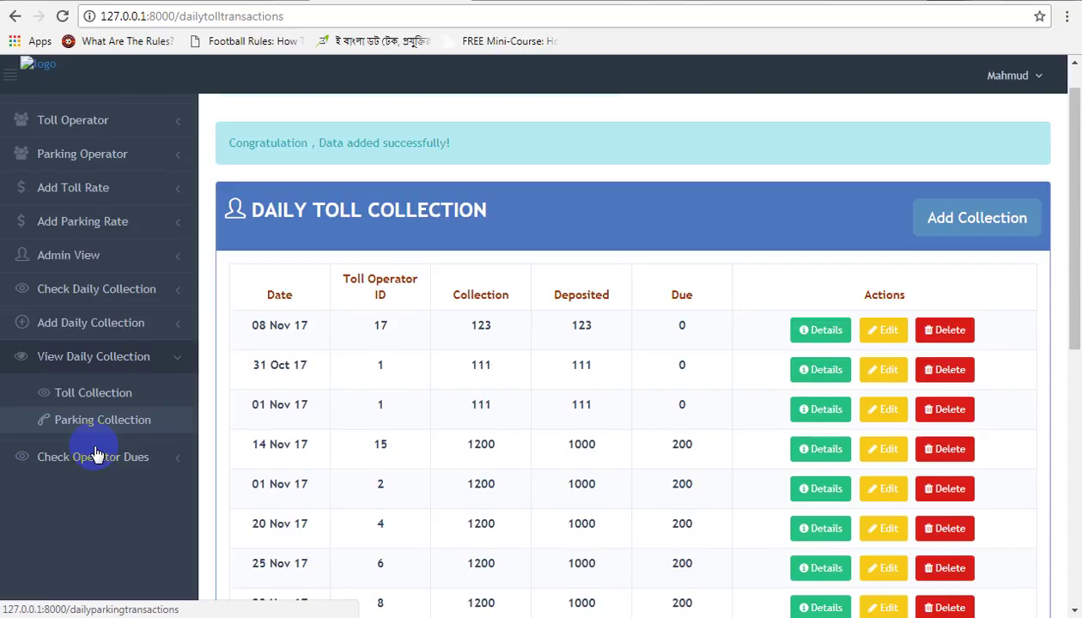
{"action": "left_click", "coordinate": [109, 324]}
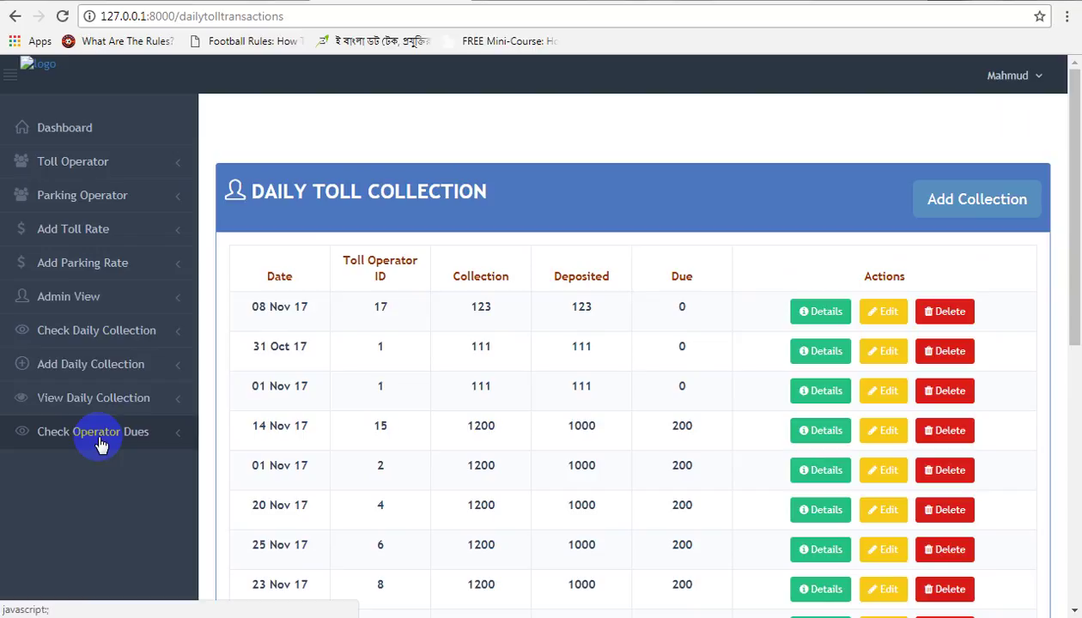
{"action": "left_click", "coordinate": [101, 444]}
{"action": "scroll", "coordinate": [96, 437], "scroll_direction": "down", "scroll_amount": 2}
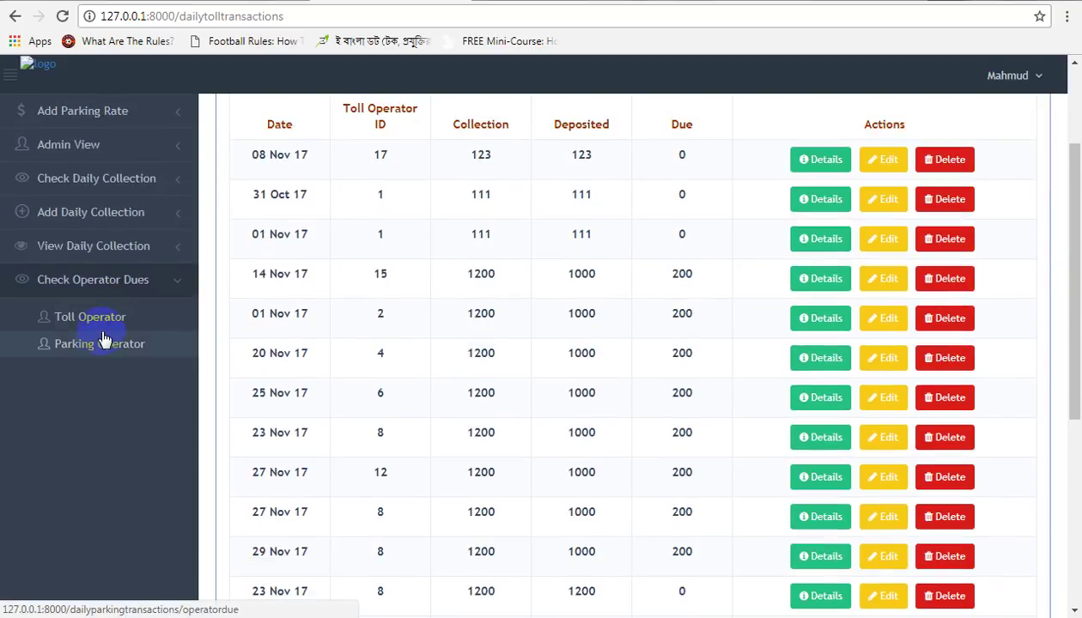
{"action": "left_click", "coordinate": [107, 327]}
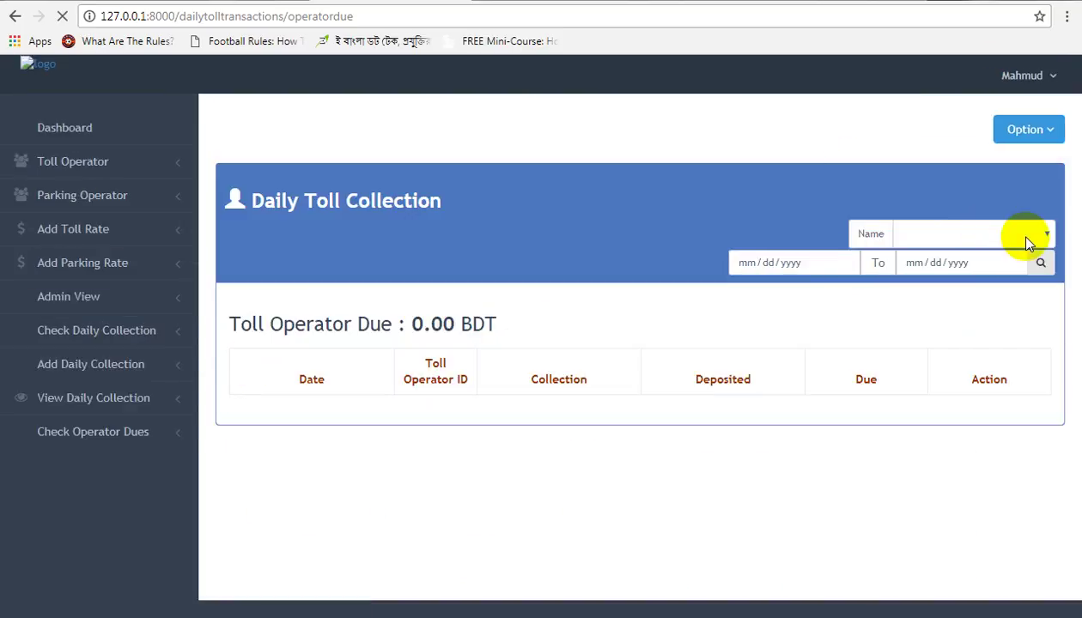
Step: Search operator 12's dues from 12/01/2017 to 01/31/2018
{"action": "left_click", "coordinate": [1041, 233]}
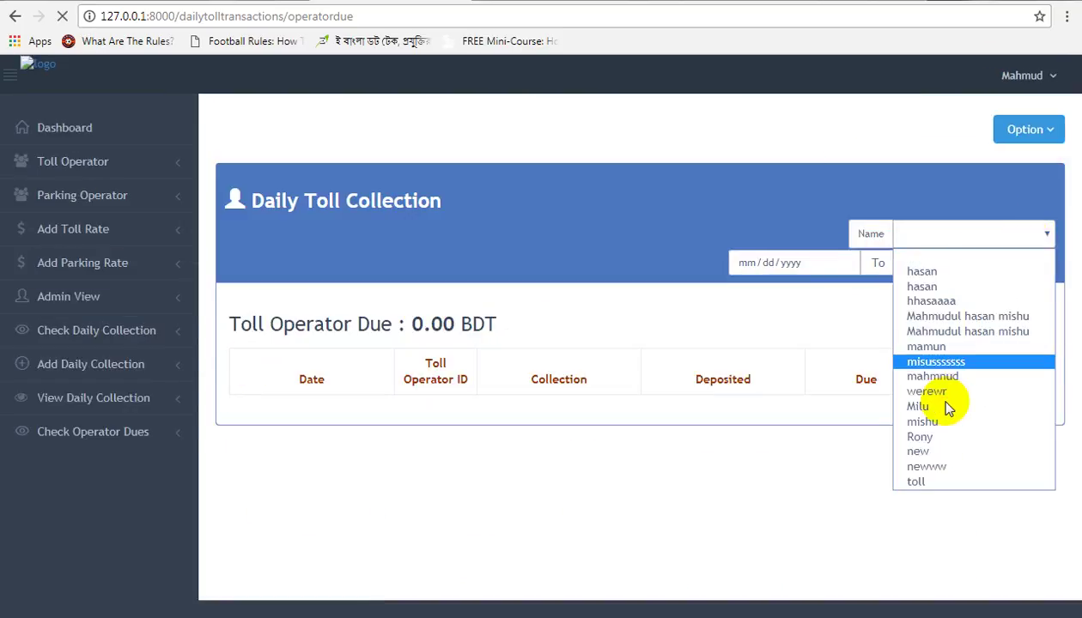
{"action": "left_click", "coordinate": [957, 317]}
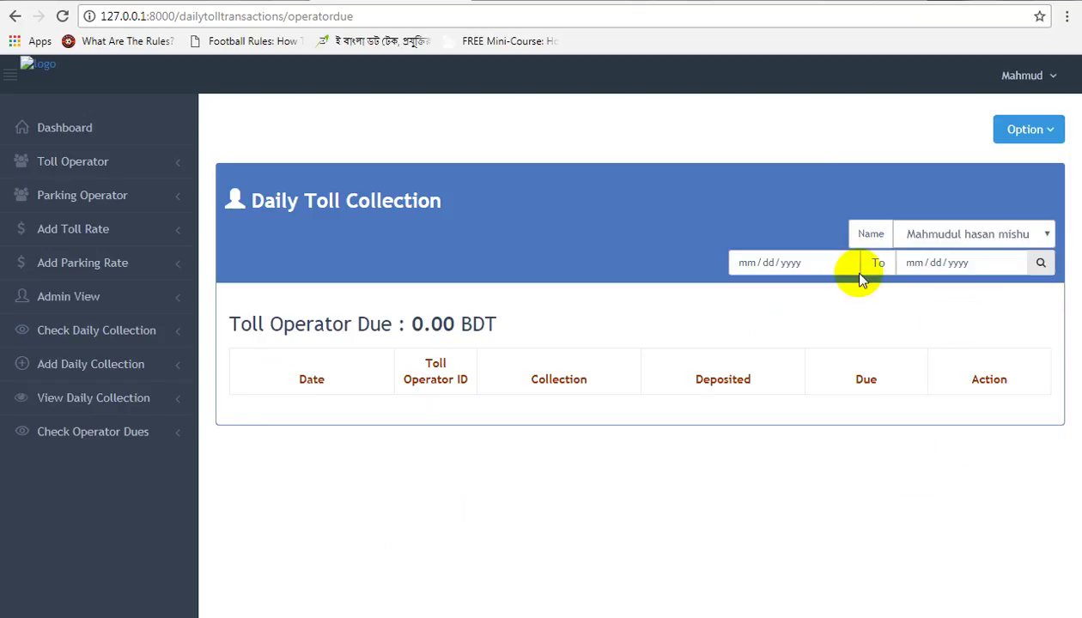
{"action": "left_click", "coordinate": [845, 263]}
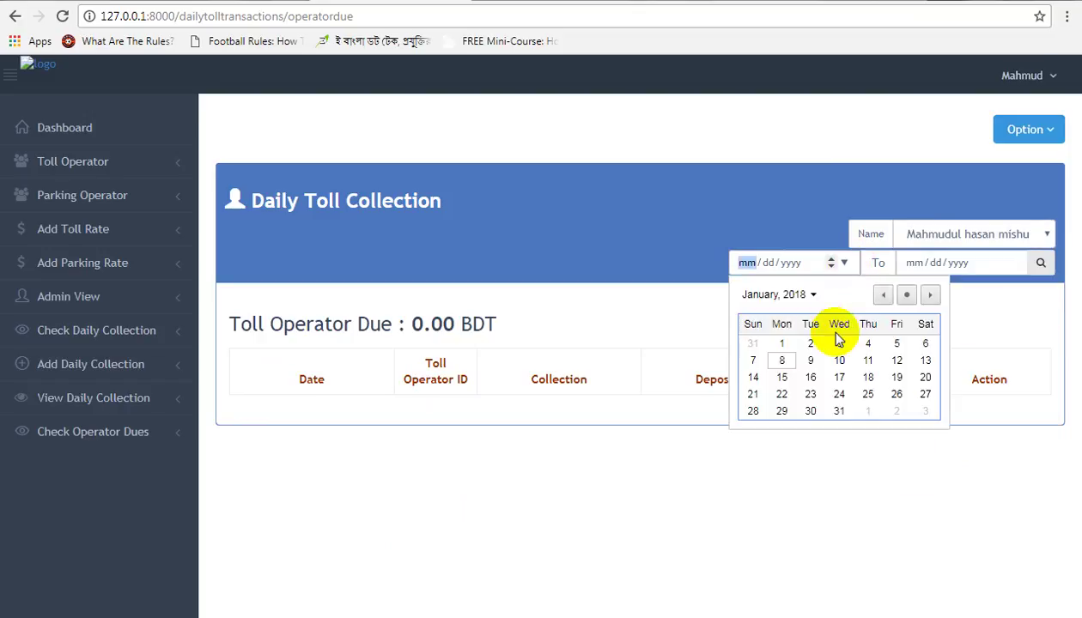
{"action": "left_click", "coordinate": [880, 296]}
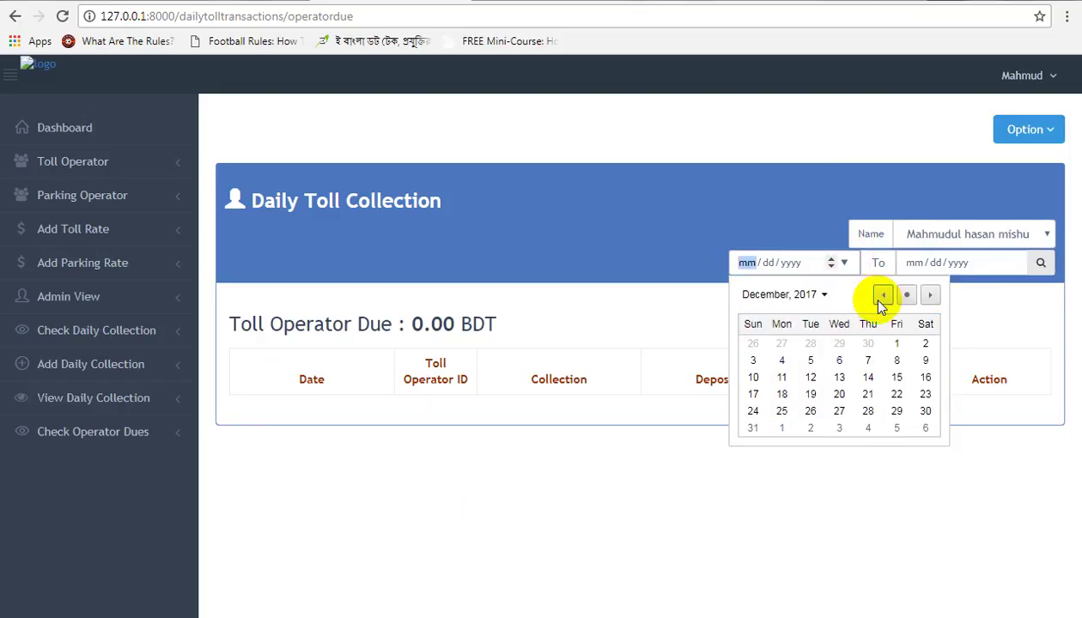
{"action": "left_click", "coordinate": [896, 343]}
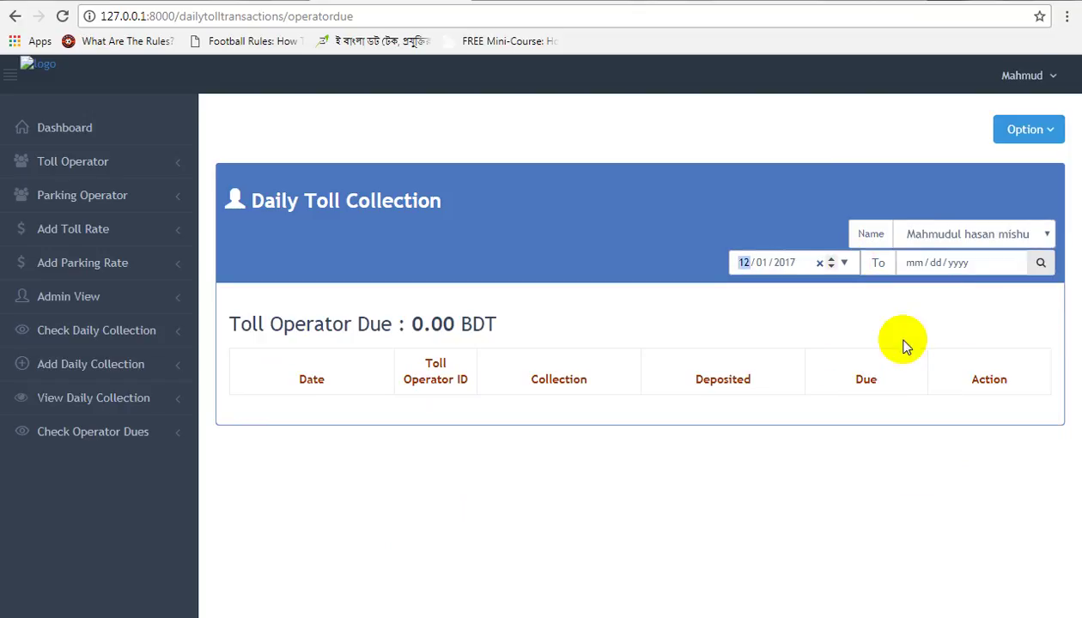
{"action": "left_click", "coordinate": [1011, 263]}
{"action": "left_click", "coordinate": [917, 412]}
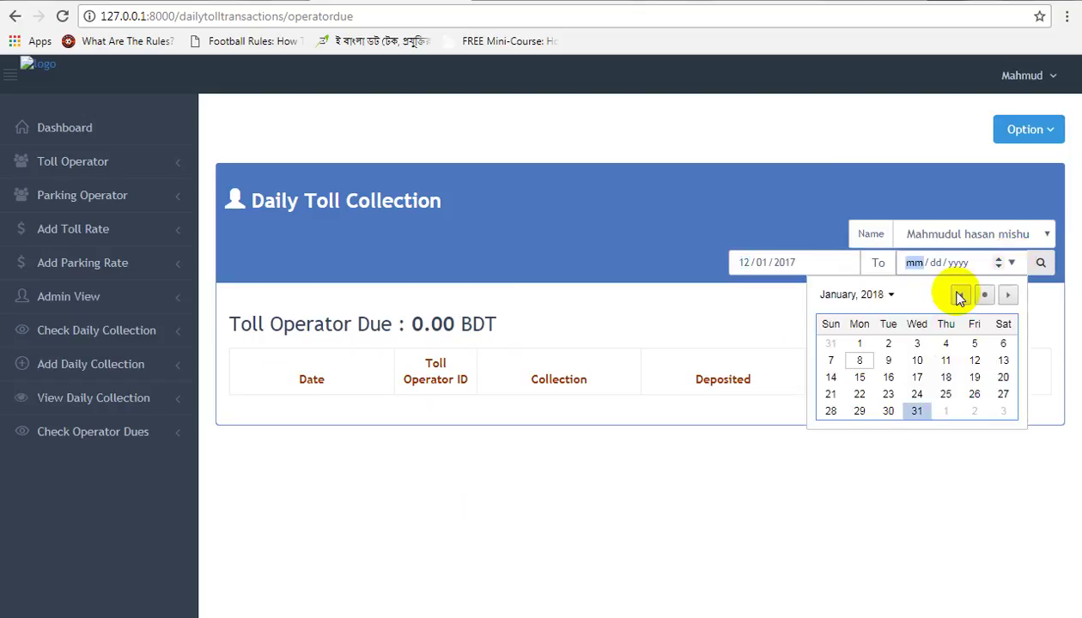
{"action": "left_click", "coordinate": [1040, 263]}
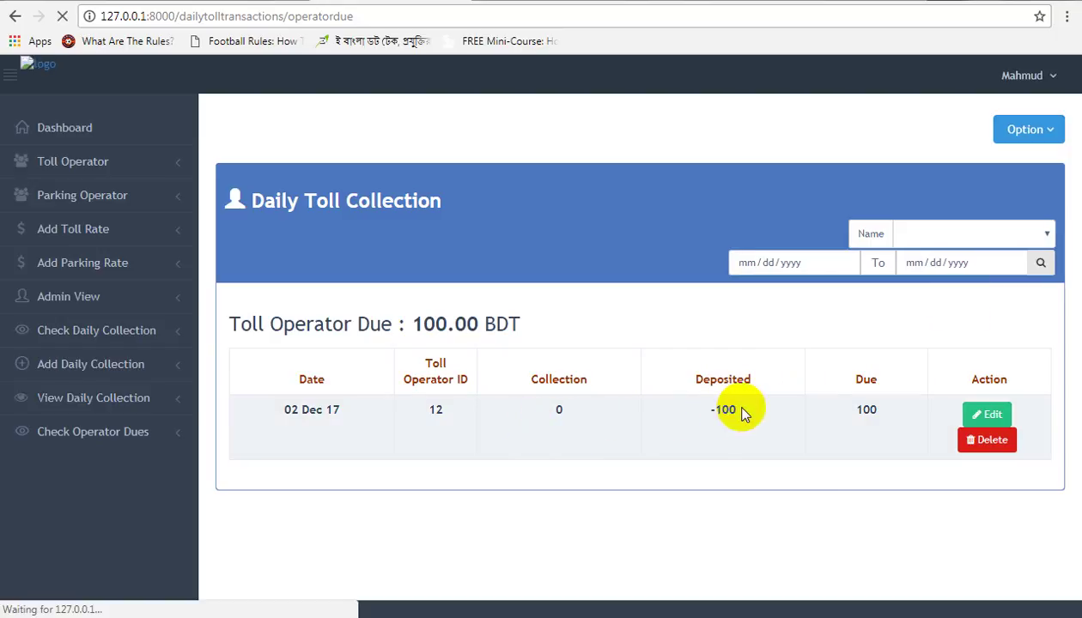
Step: Delete the 02 Dec 17 due record of 100 and log out of the admin panel
{"action": "left_click", "coordinate": [987, 440]}
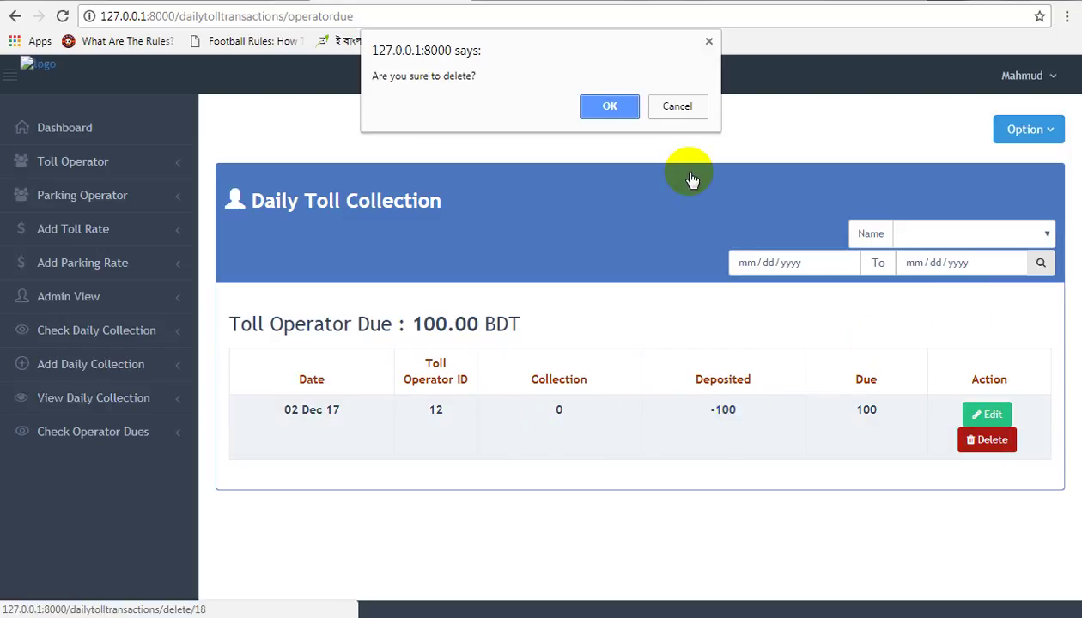
{"action": "left_click", "coordinate": [601, 104]}
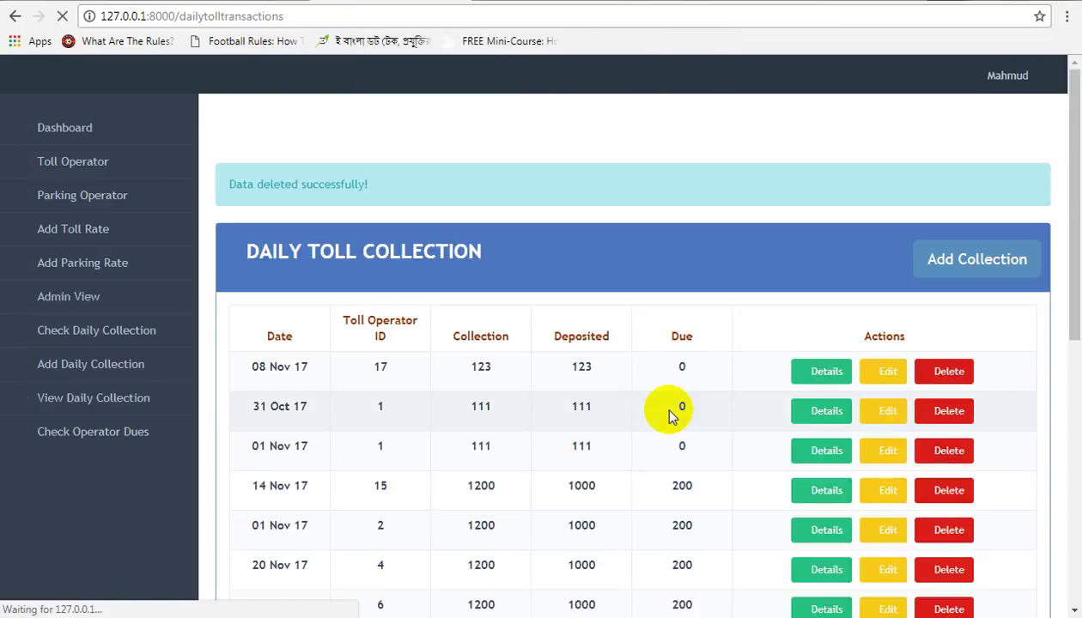
{"action": "scroll", "coordinate": [672, 415], "scroll_direction": "down", "scroll_amount": 6}
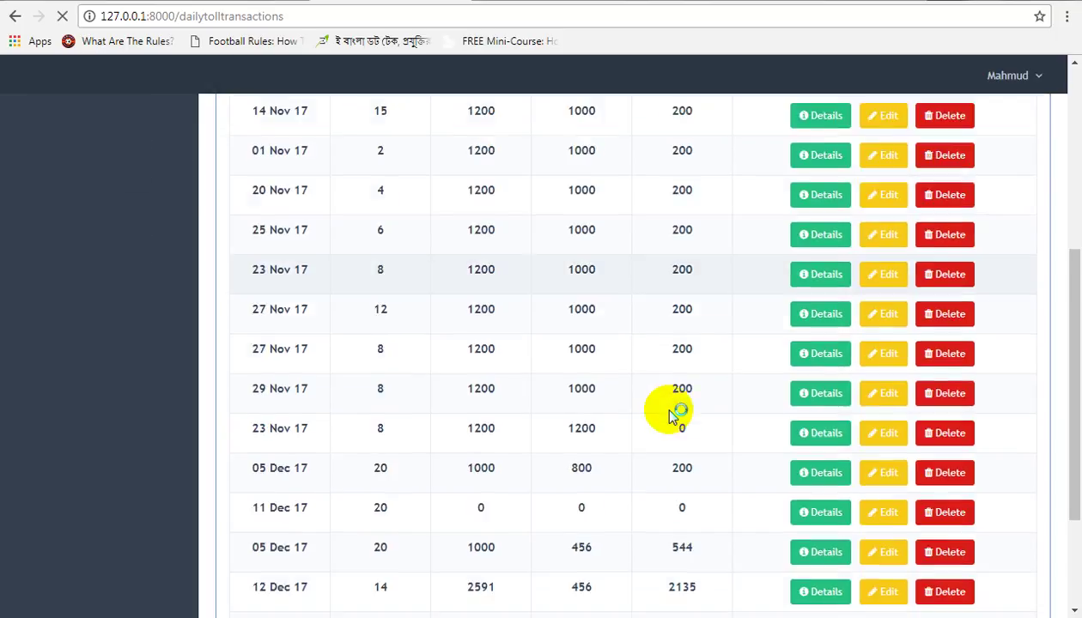
{"action": "scroll", "coordinate": [672, 415], "scroll_direction": "up", "scroll_amount": 4}
{"action": "scroll", "coordinate": [672, 415], "scroll_direction": "up", "scroll_amount": 2}
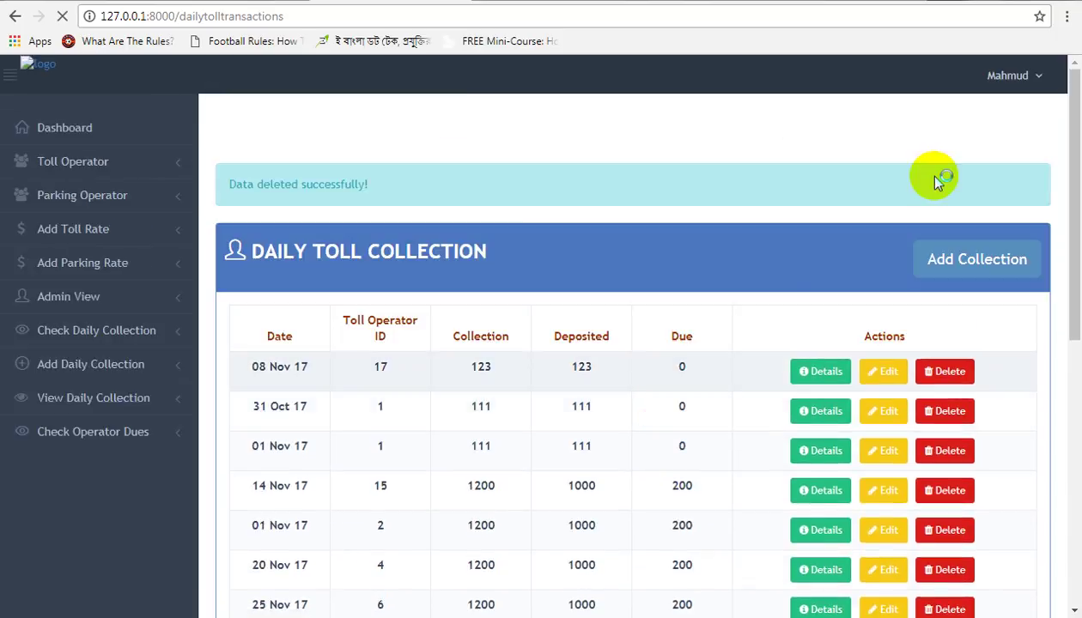
{"action": "left_click", "coordinate": [1011, 83]}
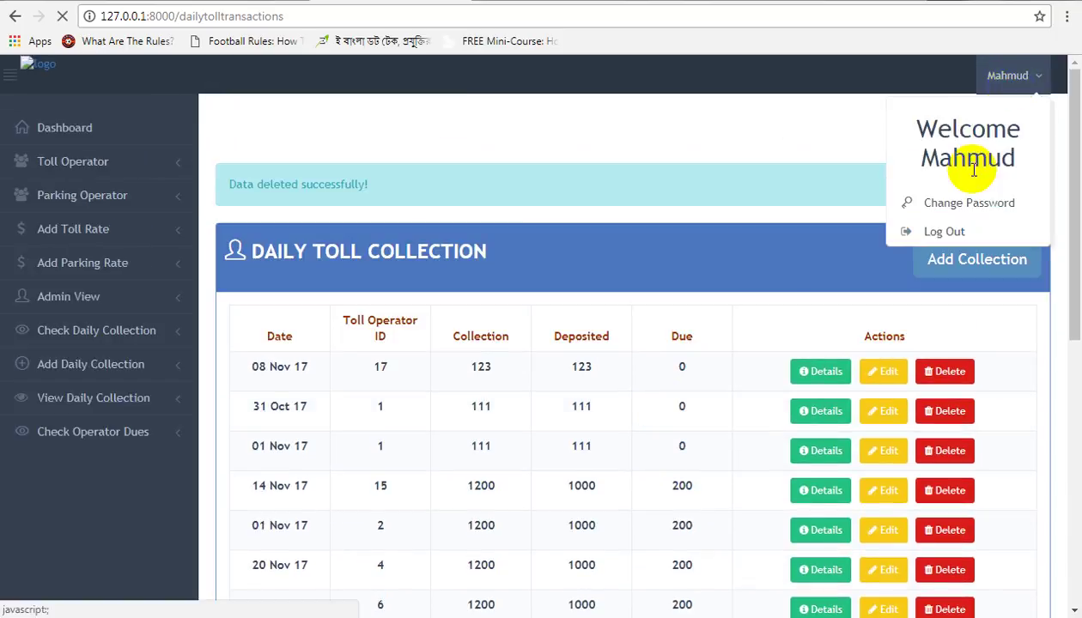
{"action": "left_click", "coordinate": [945, 232]}
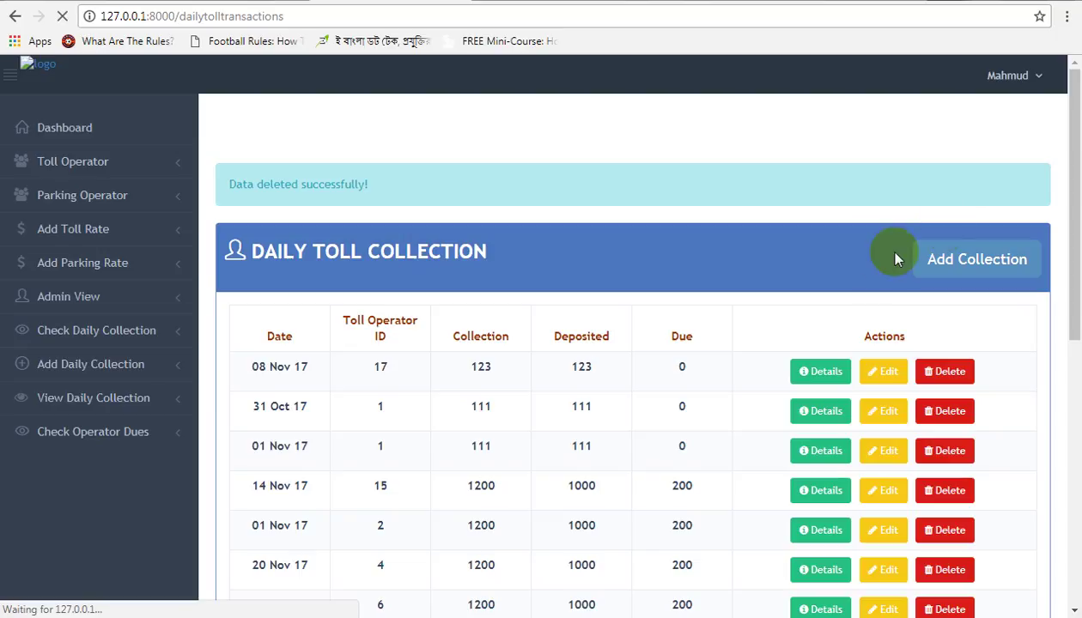